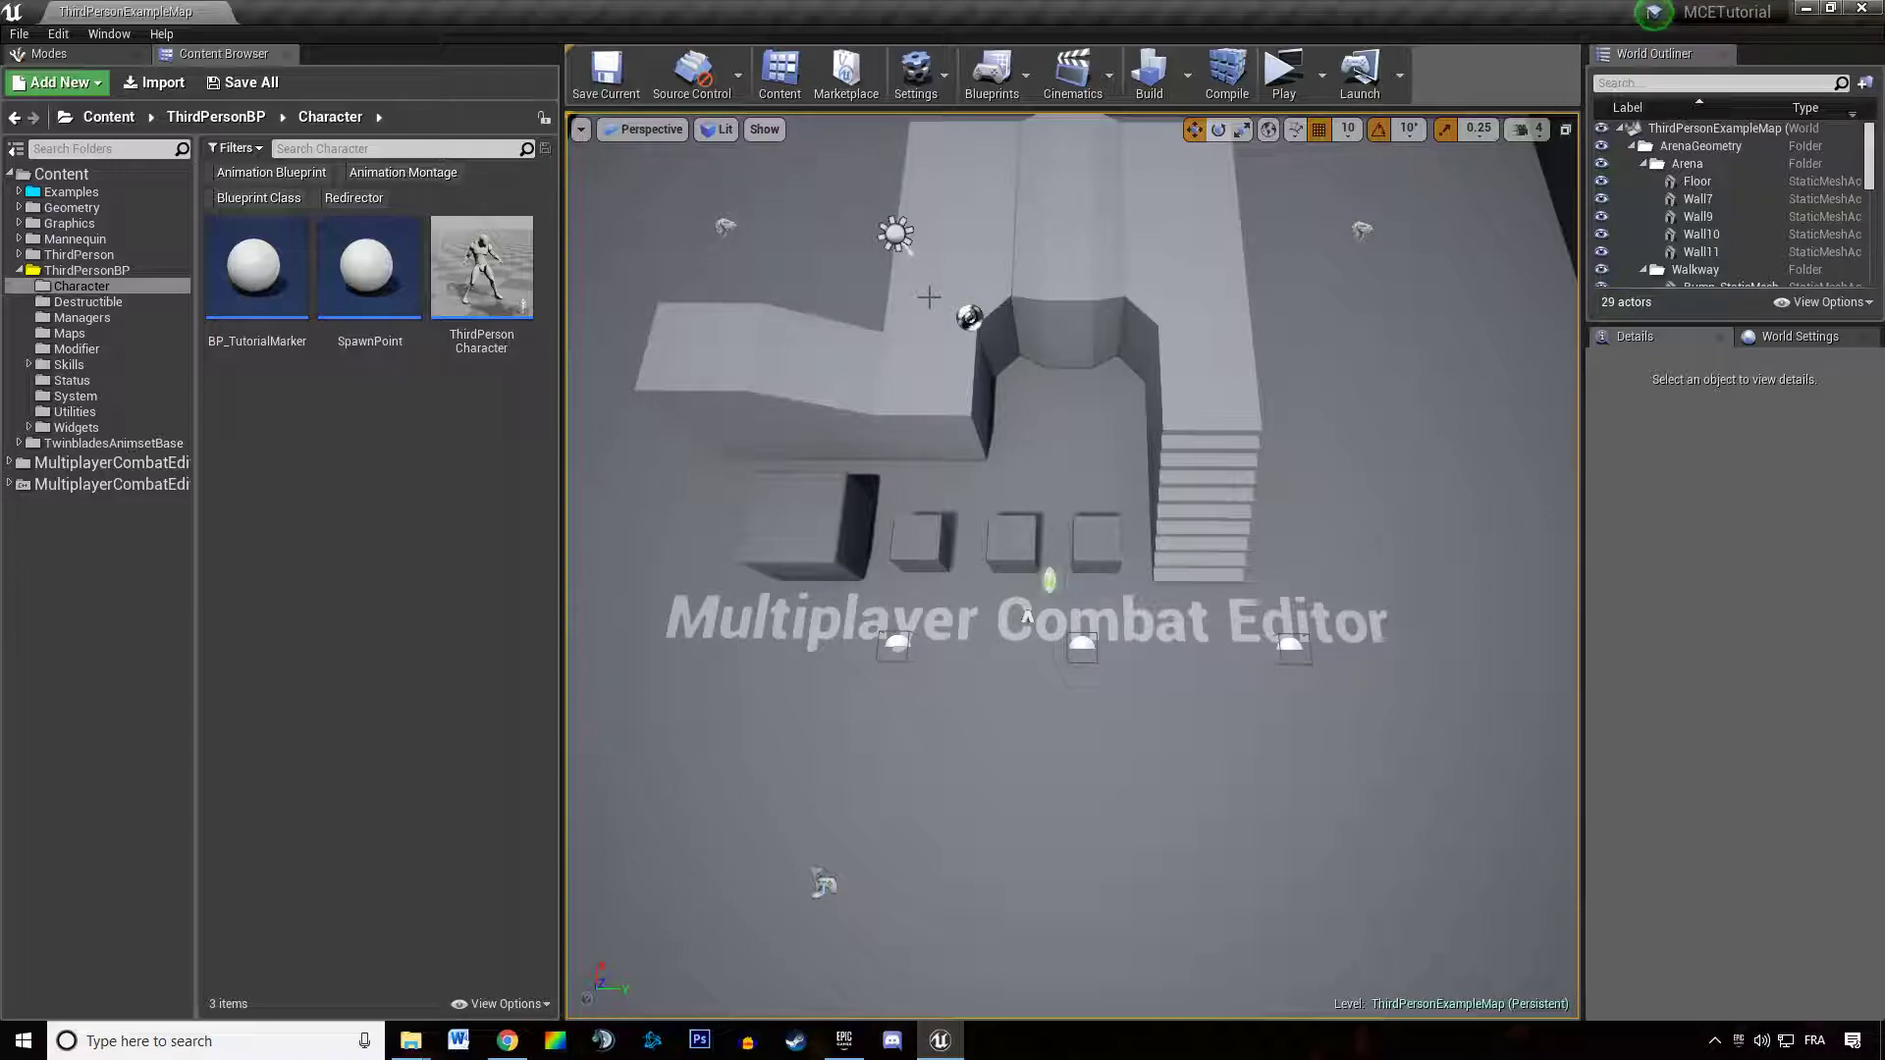
# Browse to the Managers blueprint folder in the MultiplayerCombatEditor content and look over the manager components
pyautogui.click(99, 462)
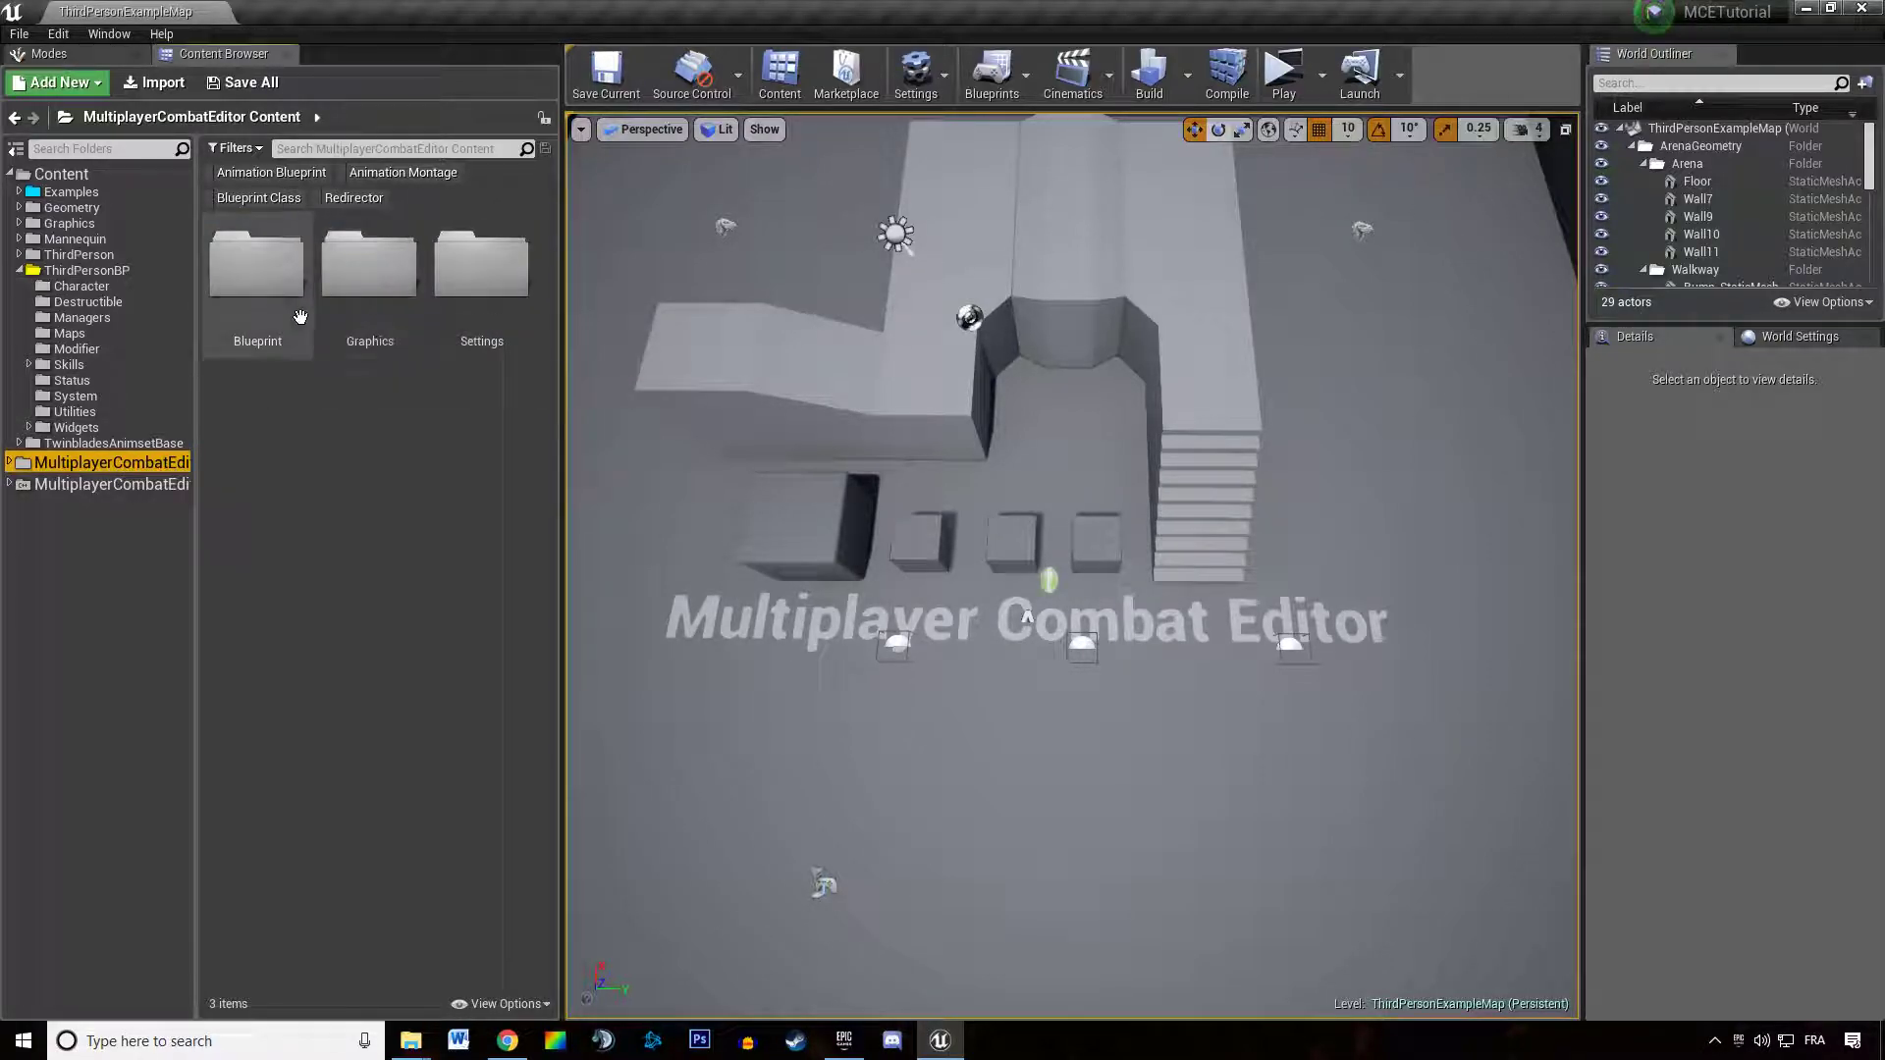
pyautogui.doubleClick(280, 348)
pyautogui.doubleClick(375, 309)
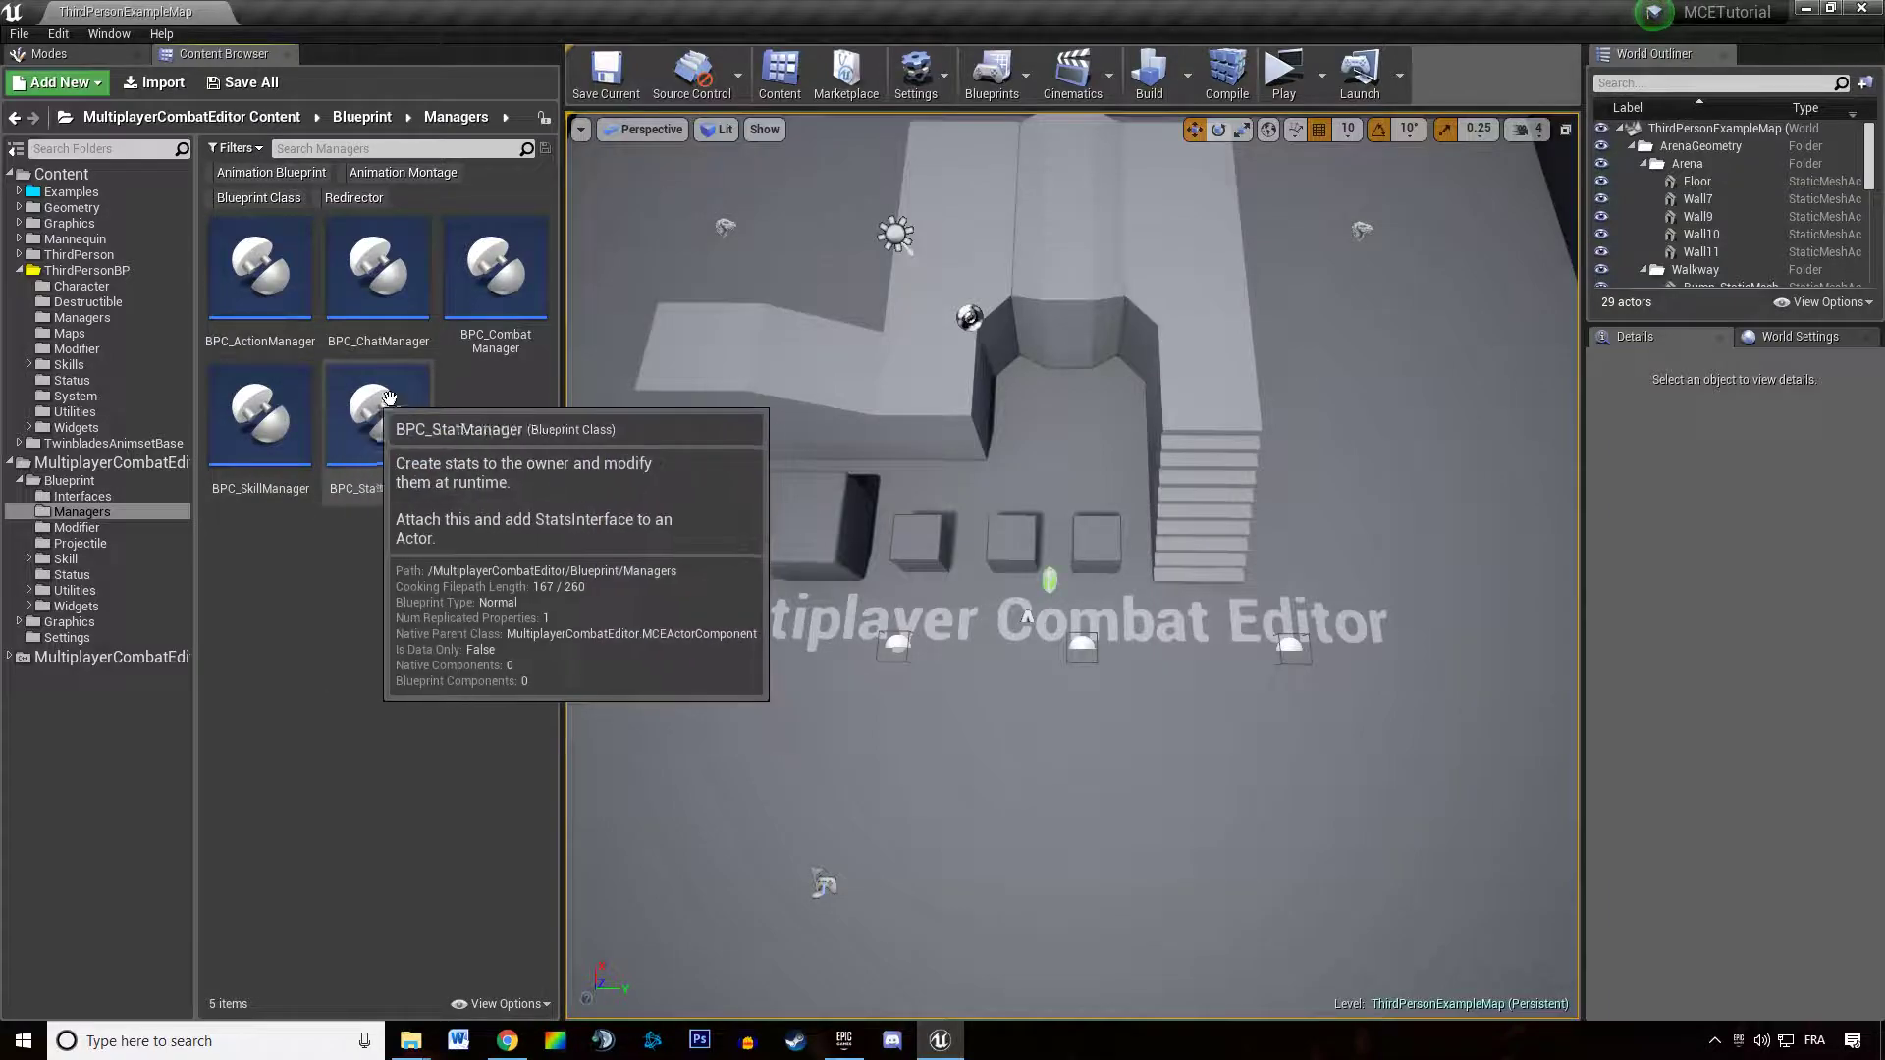
pyautogui.moveTo(1073, 565)
pyautogui.mouseDown(button='right')
pyautogui.moveTo(1090, 618)
pyautogui.moveTo(1375, 619)
pyautogui.moveTo(1414, 432)
pyautogui.moveTo(1070, 589)
pyautogui.mouseUp(button='right')
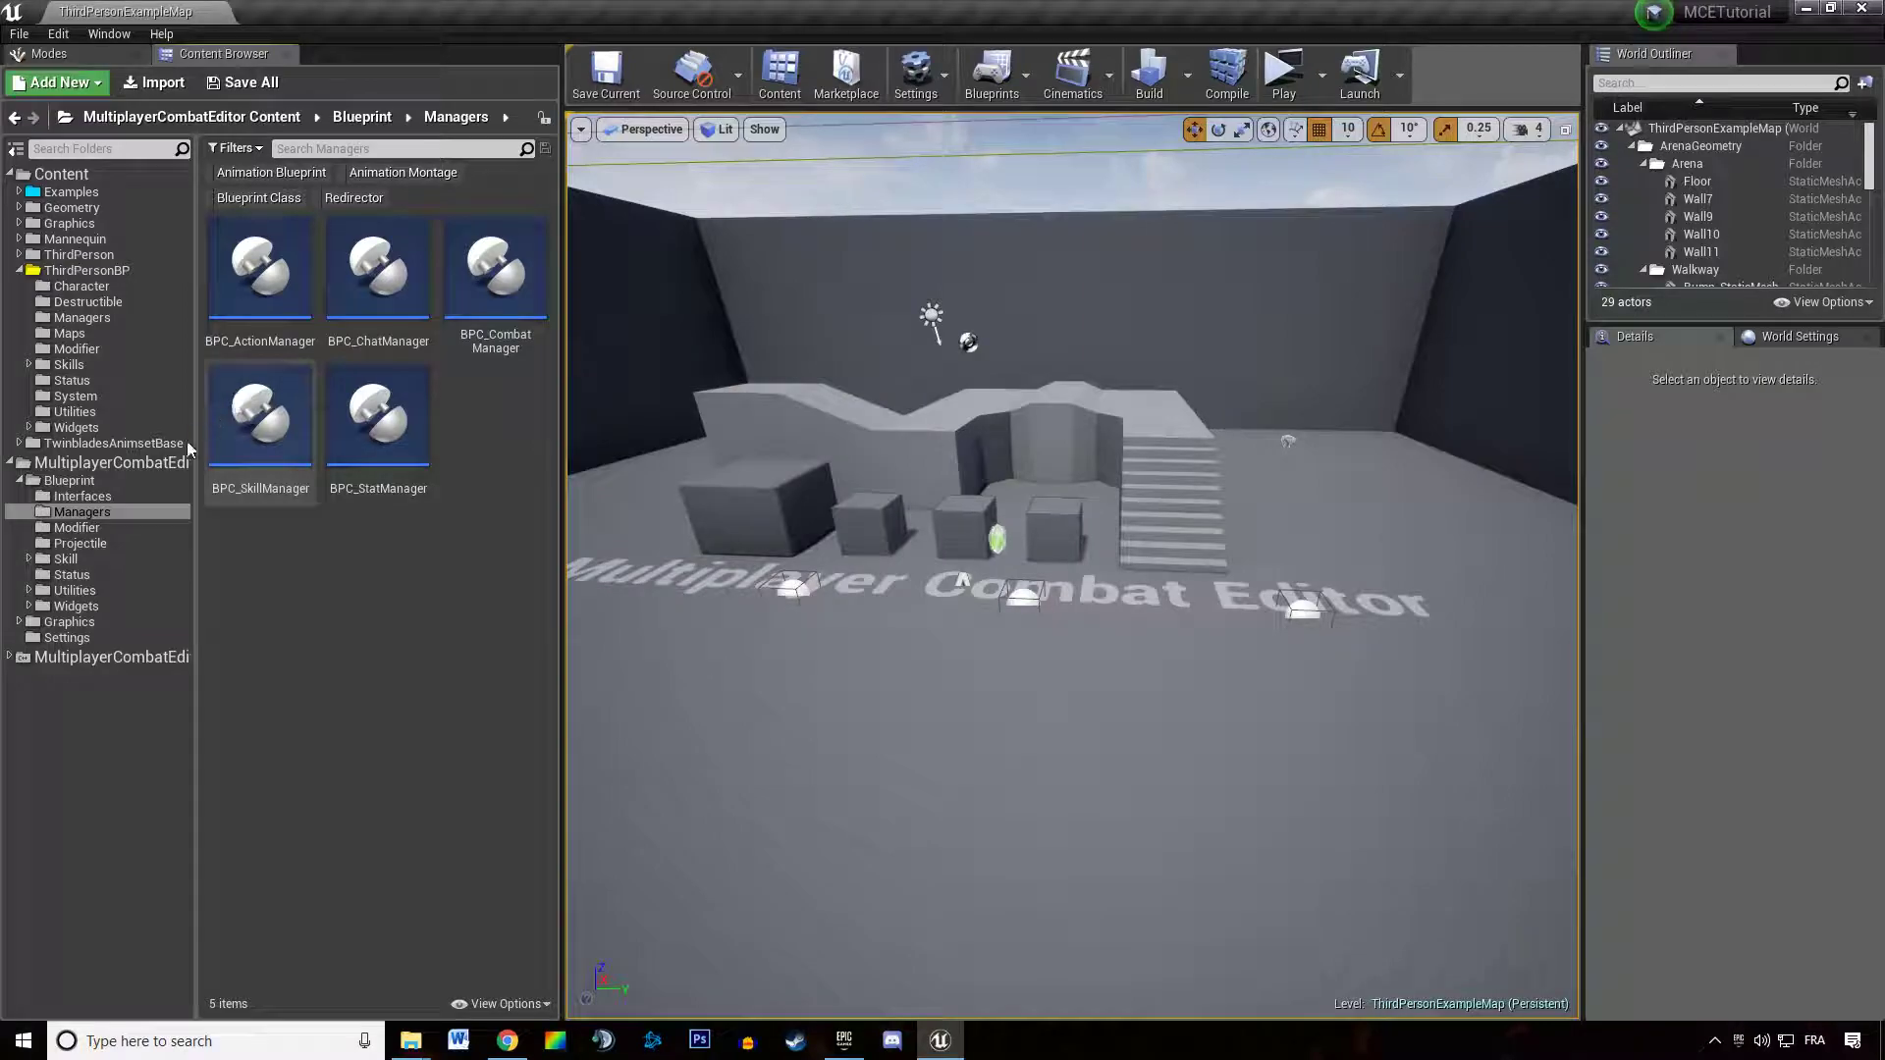
# Open the ThirdPersonCharacter blueprint from the ThirdPersonBP Character folder and examine the Add Action nodes in its event graph
pyautogui.click(128, 286)
pyautogui.doubleClick(509, 281)
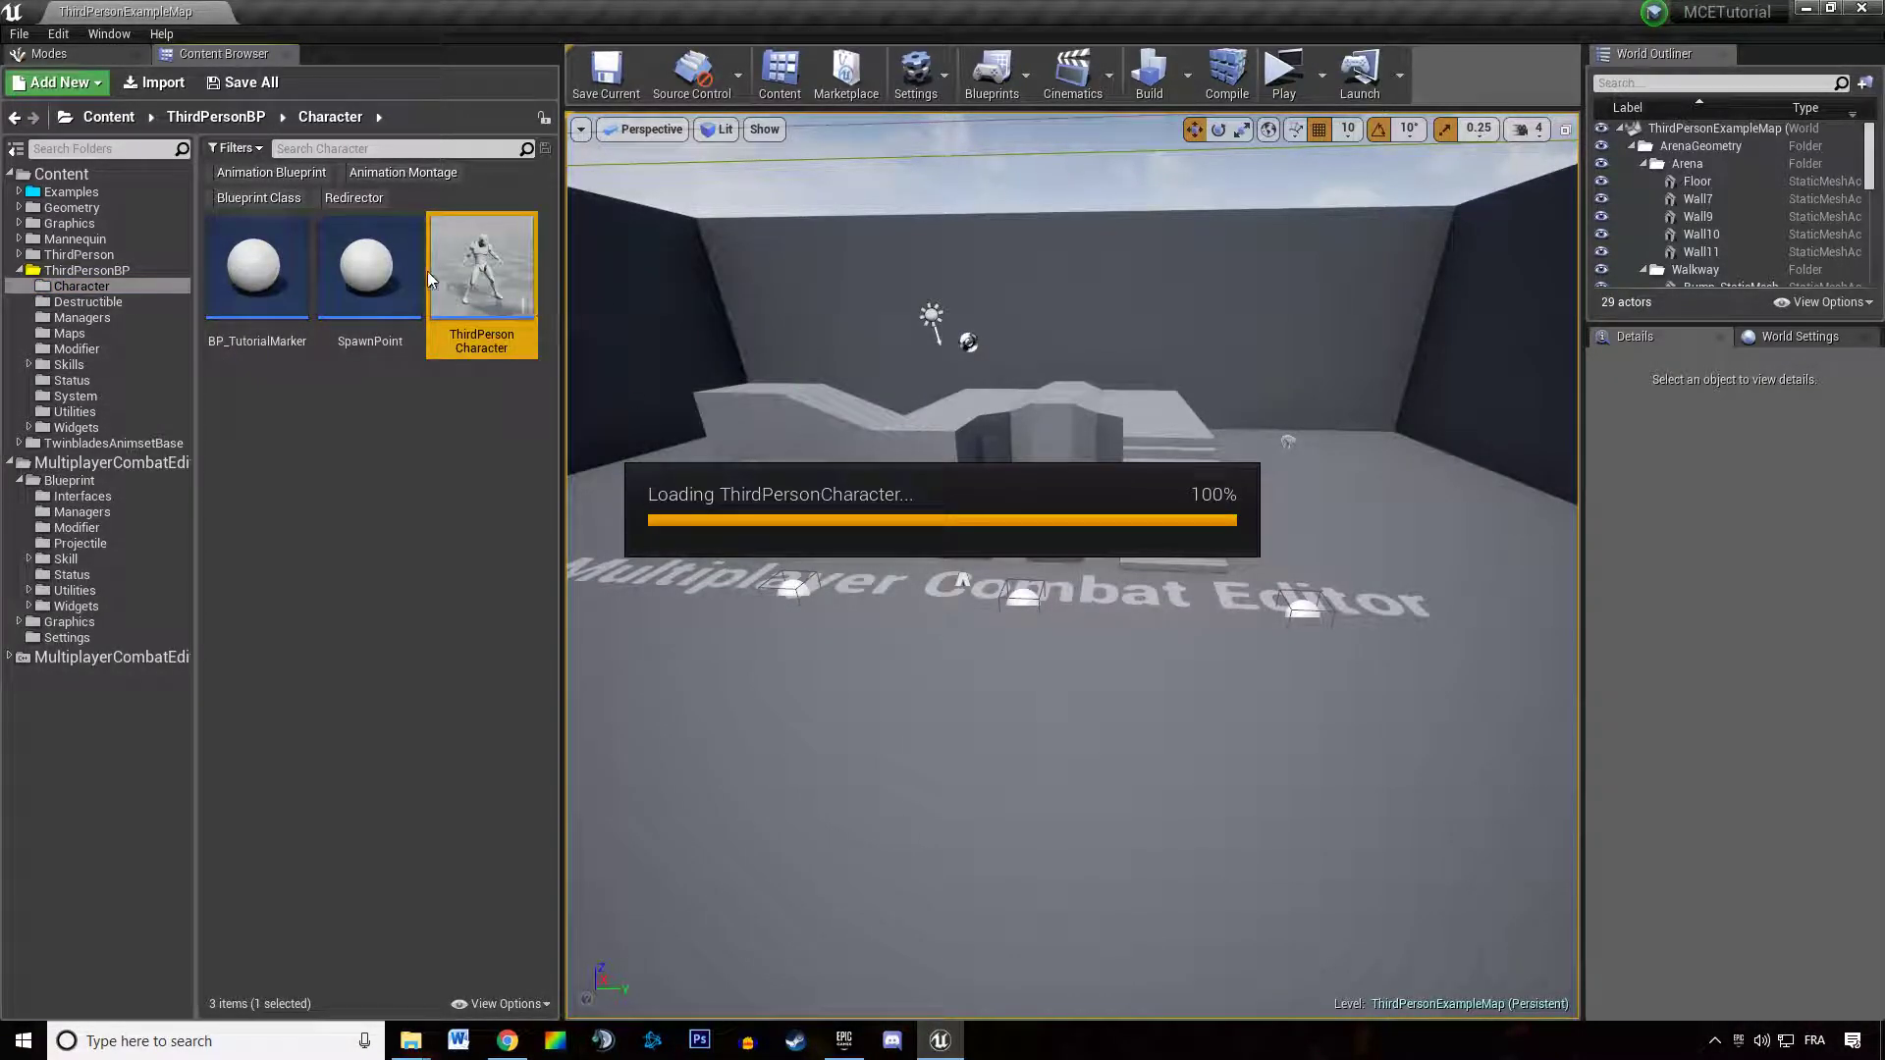
pyautogui.scroll(8, 736, 497)
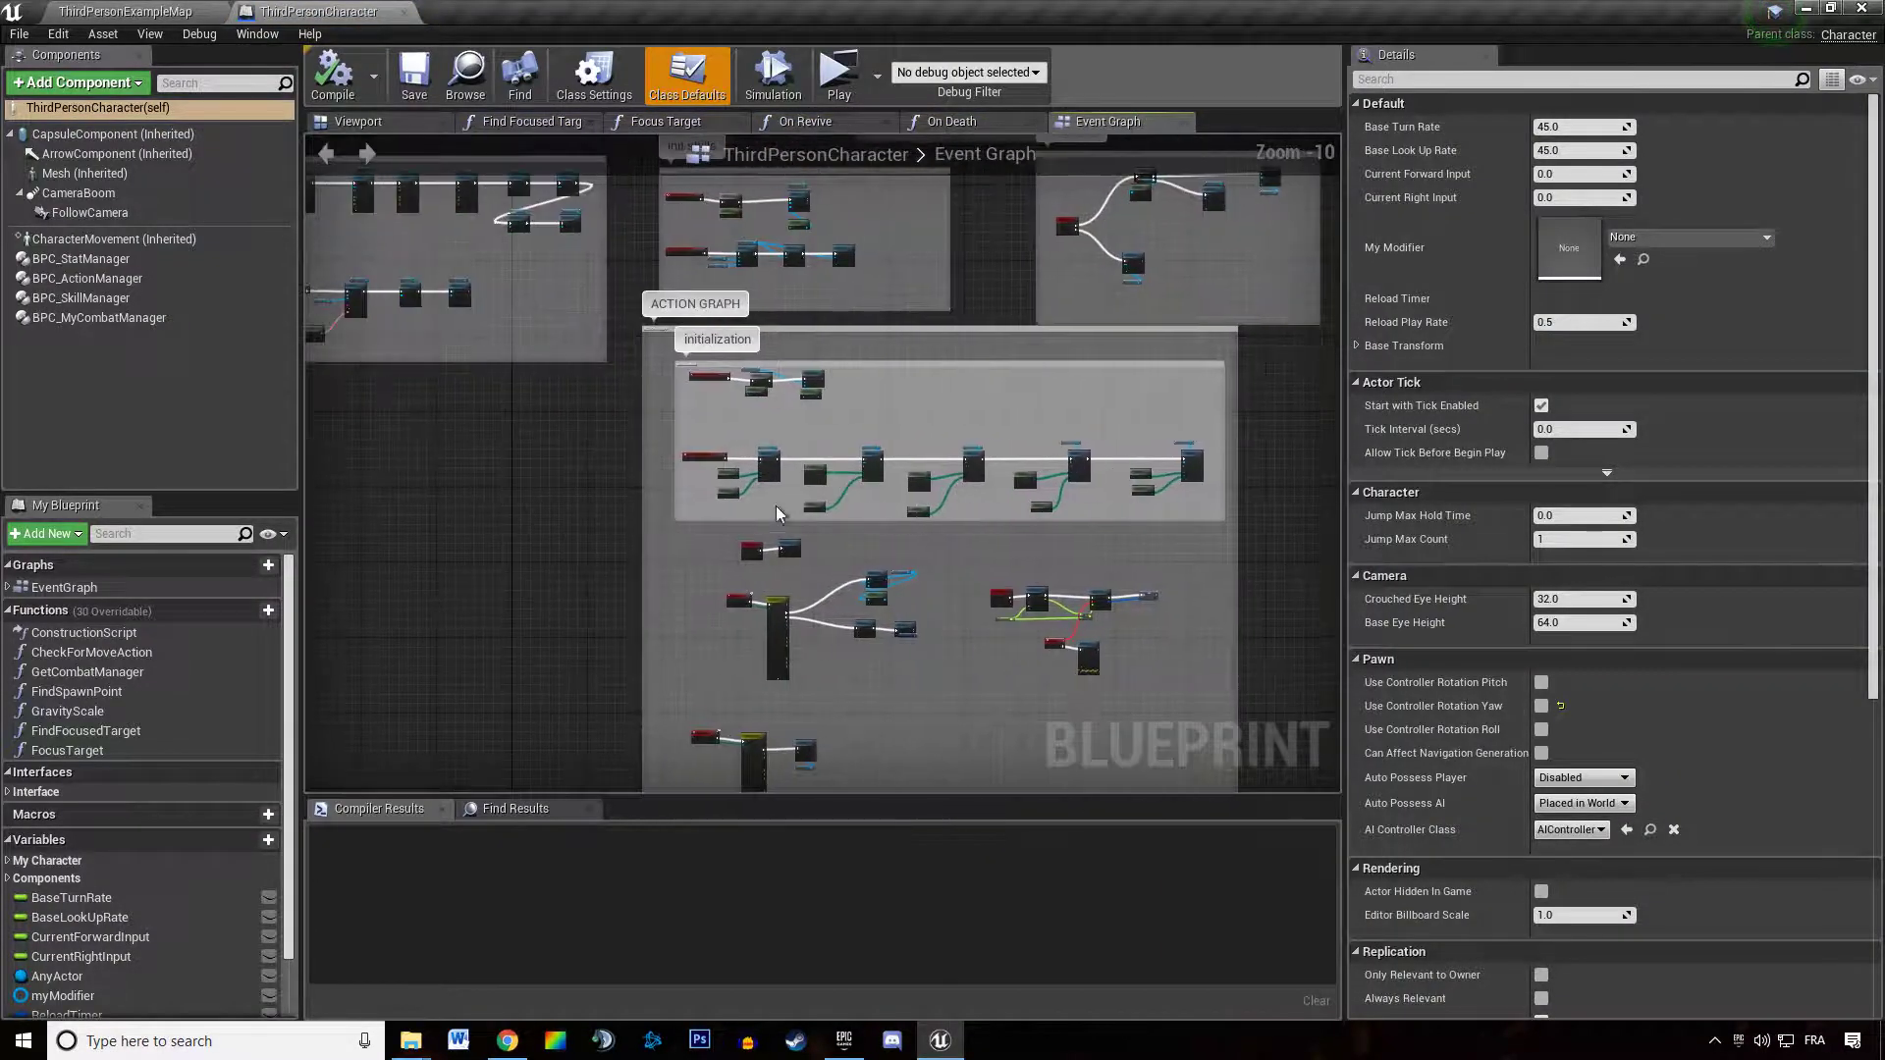
pyautogui.moveTo(577, 383); pyautogui.dragTo(1337, 692)
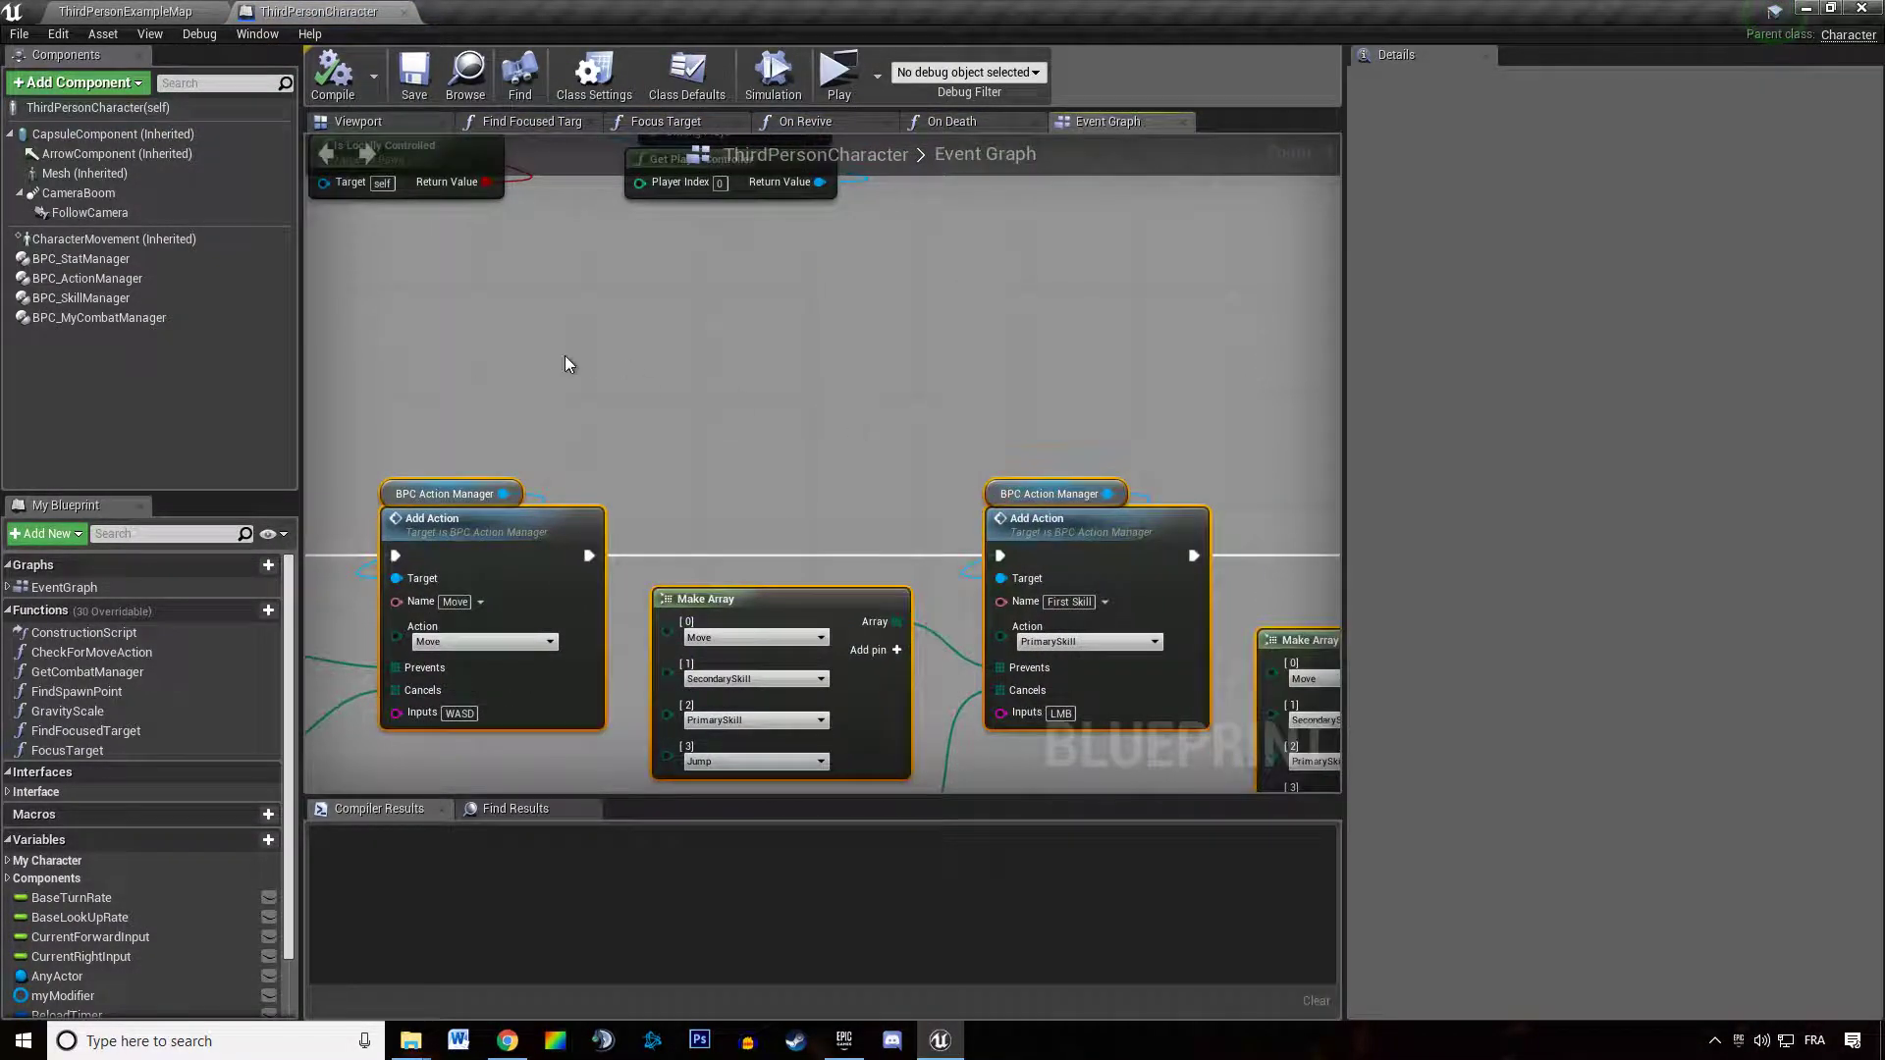
# Examine the stat and skill initialization sections of the event graph, from the Add Stat nodes to the Learn New Skill nodes
pyautogui.scroll(-4, 563, 355)
pyautogui.moveTo(864, 747); pyautogui.dragTo(1004, 568, button='right')
pyautogui.scroll(-2, 803, 528)
pyautogui.scroll(4, 802, 465)
pyautogui.moveTo(802, 465); pyautogui.dragTo(504, 553, button='right')
pyautogui.moveTo(471, 413); pyautogui.dragTo(1104, 629)
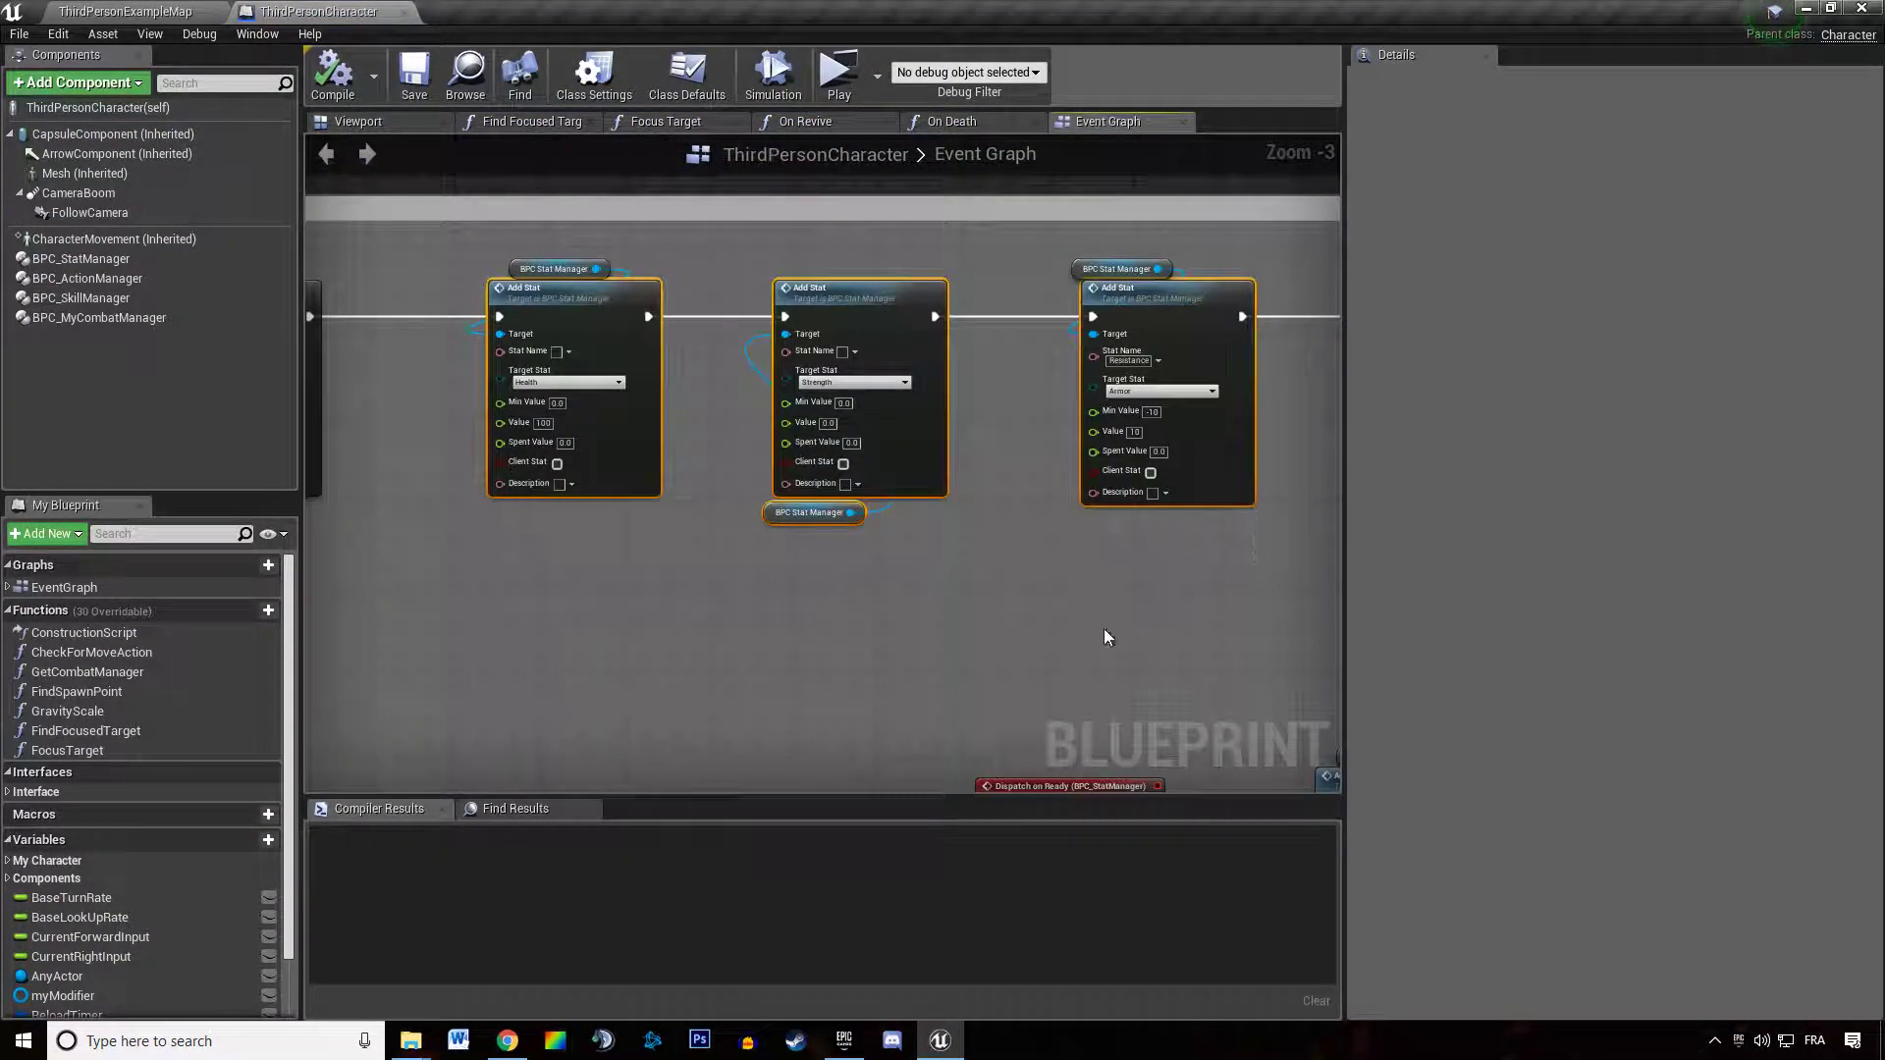
pyautogui.moveTo(1104, 628); pyautogui.dragTo(646, 700, button='right')
pyautogui.scroll(-6, 646, 700)
pyautogui.moveTo(1099, 698); pyautogui.dragTo(351, 521, button='right')
pyautogui.scroll(6, 629, 505)
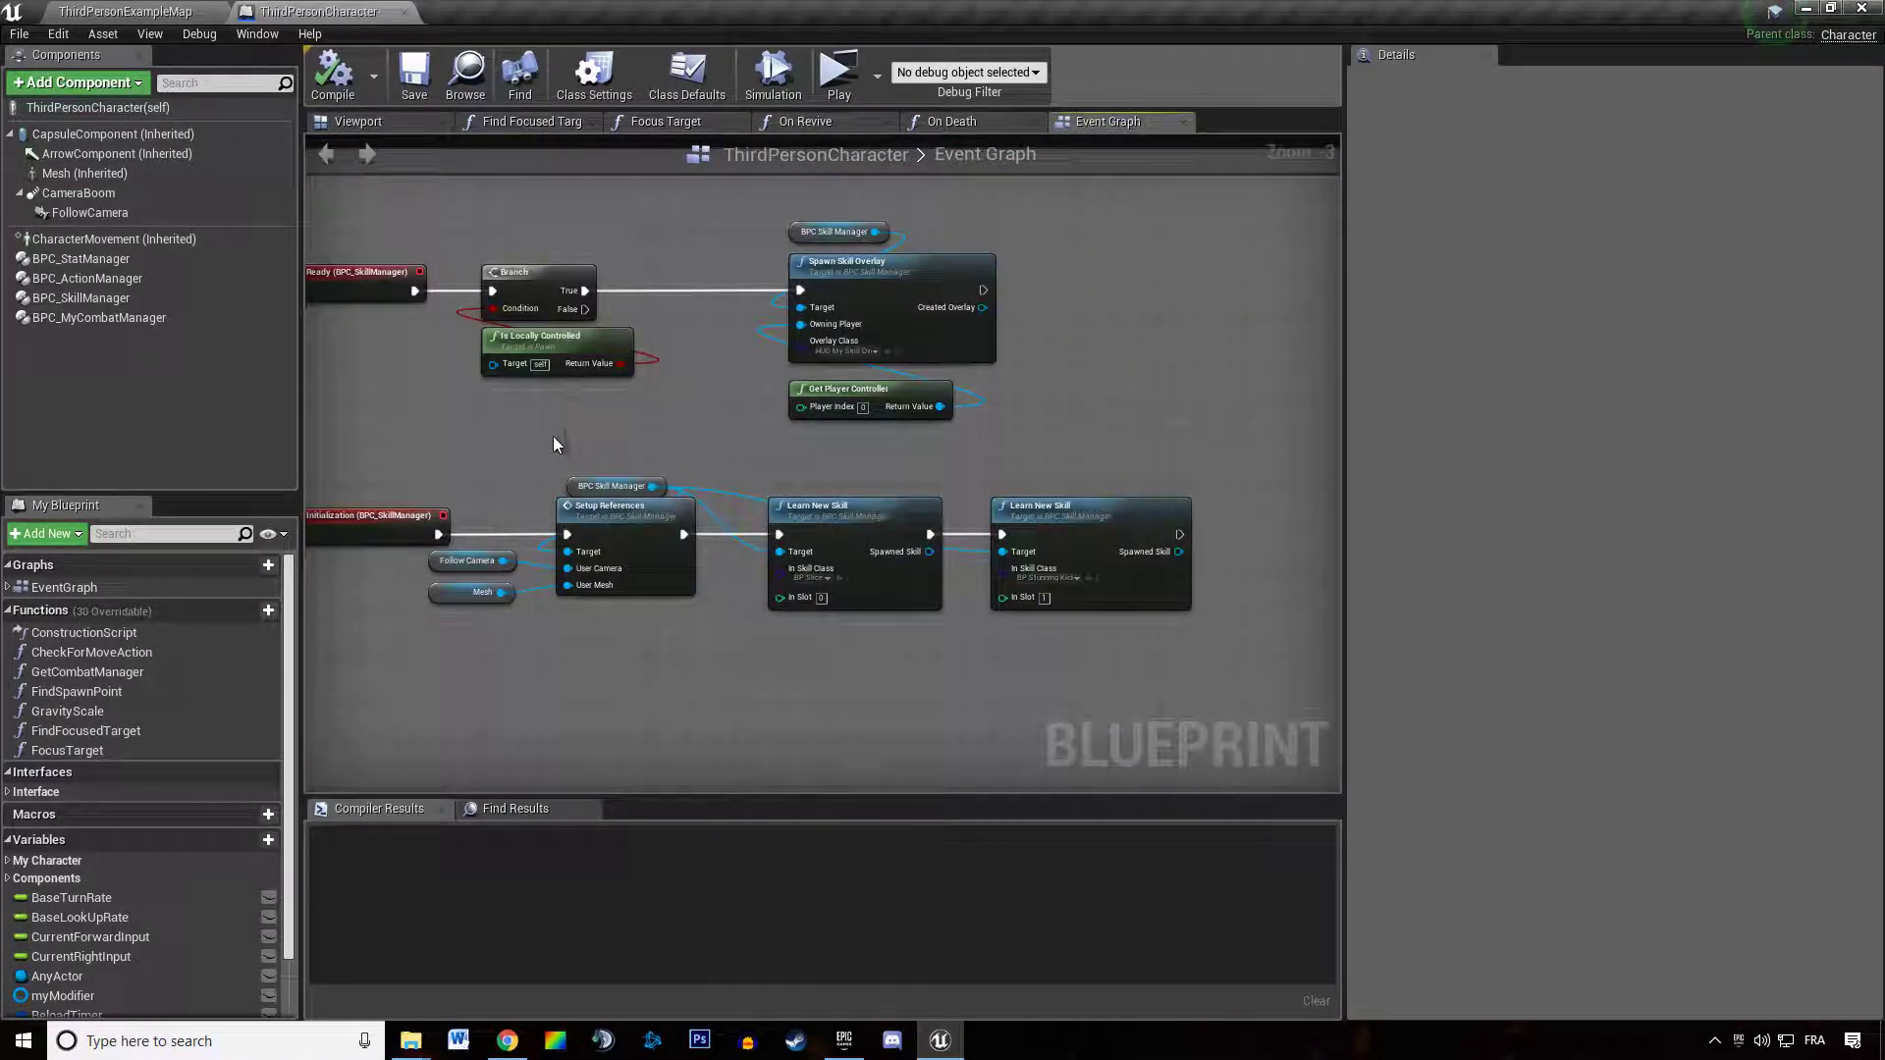
pyautogui.moveTo(842, 598); pyautogui.dragTo(1337, 601, button='right')
pyautogui.moveTo(324, 530); pyautogui.dragTo(470, 683, button='right')
pyautogui.moveTo(547, 632); pyautogui.dragTo(1208, 437)
pyautogui.click(940, 624)
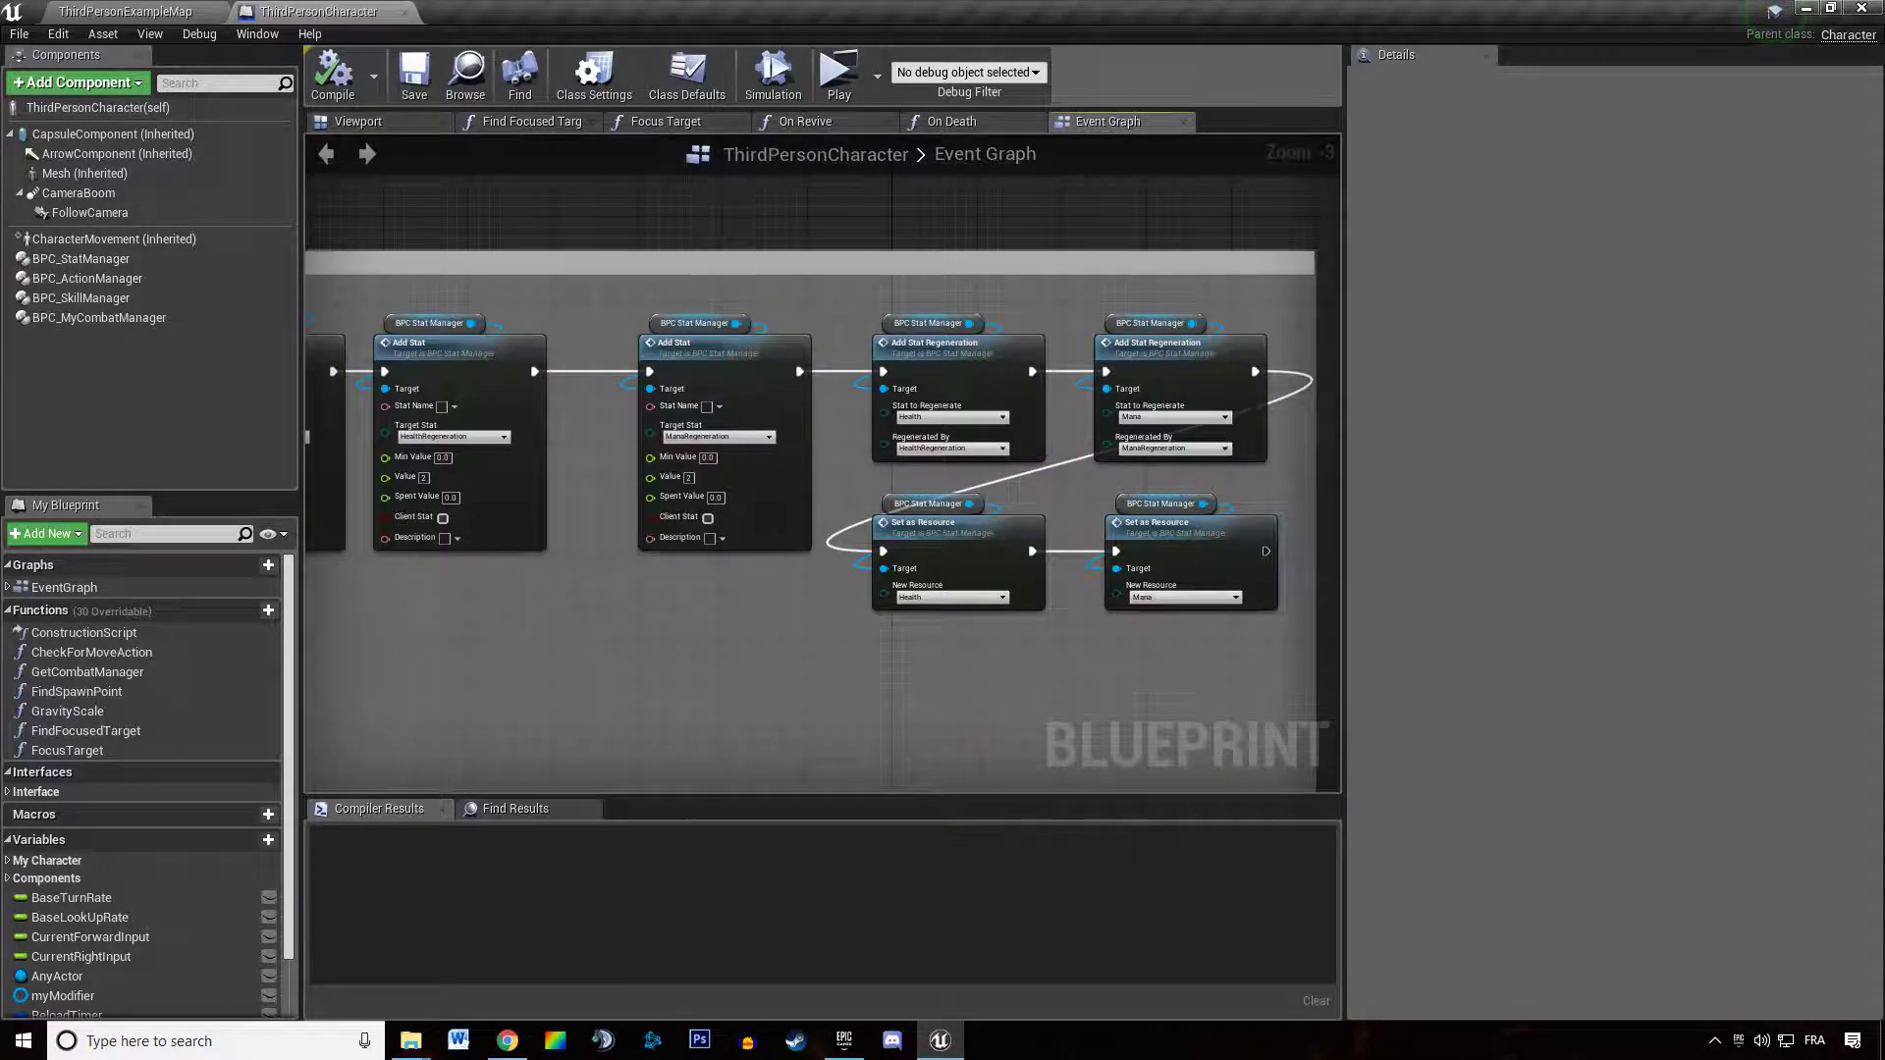
# Examine the settings of the Add Stat nodes for Health, Strength and Armor in the stat initialization chain
pyautogui.moveTo(450, 575); pyautogui.dragTo(785, 552, button='right')
pyautogui.moveTo(513, 575); pyautogui.dragTo(789, 557, button='right')
pyautogui.scroll(3, 521, 447)
pyautogui.moveTo(520, 448); pyautogui.dragTo(917, 458, button='right')
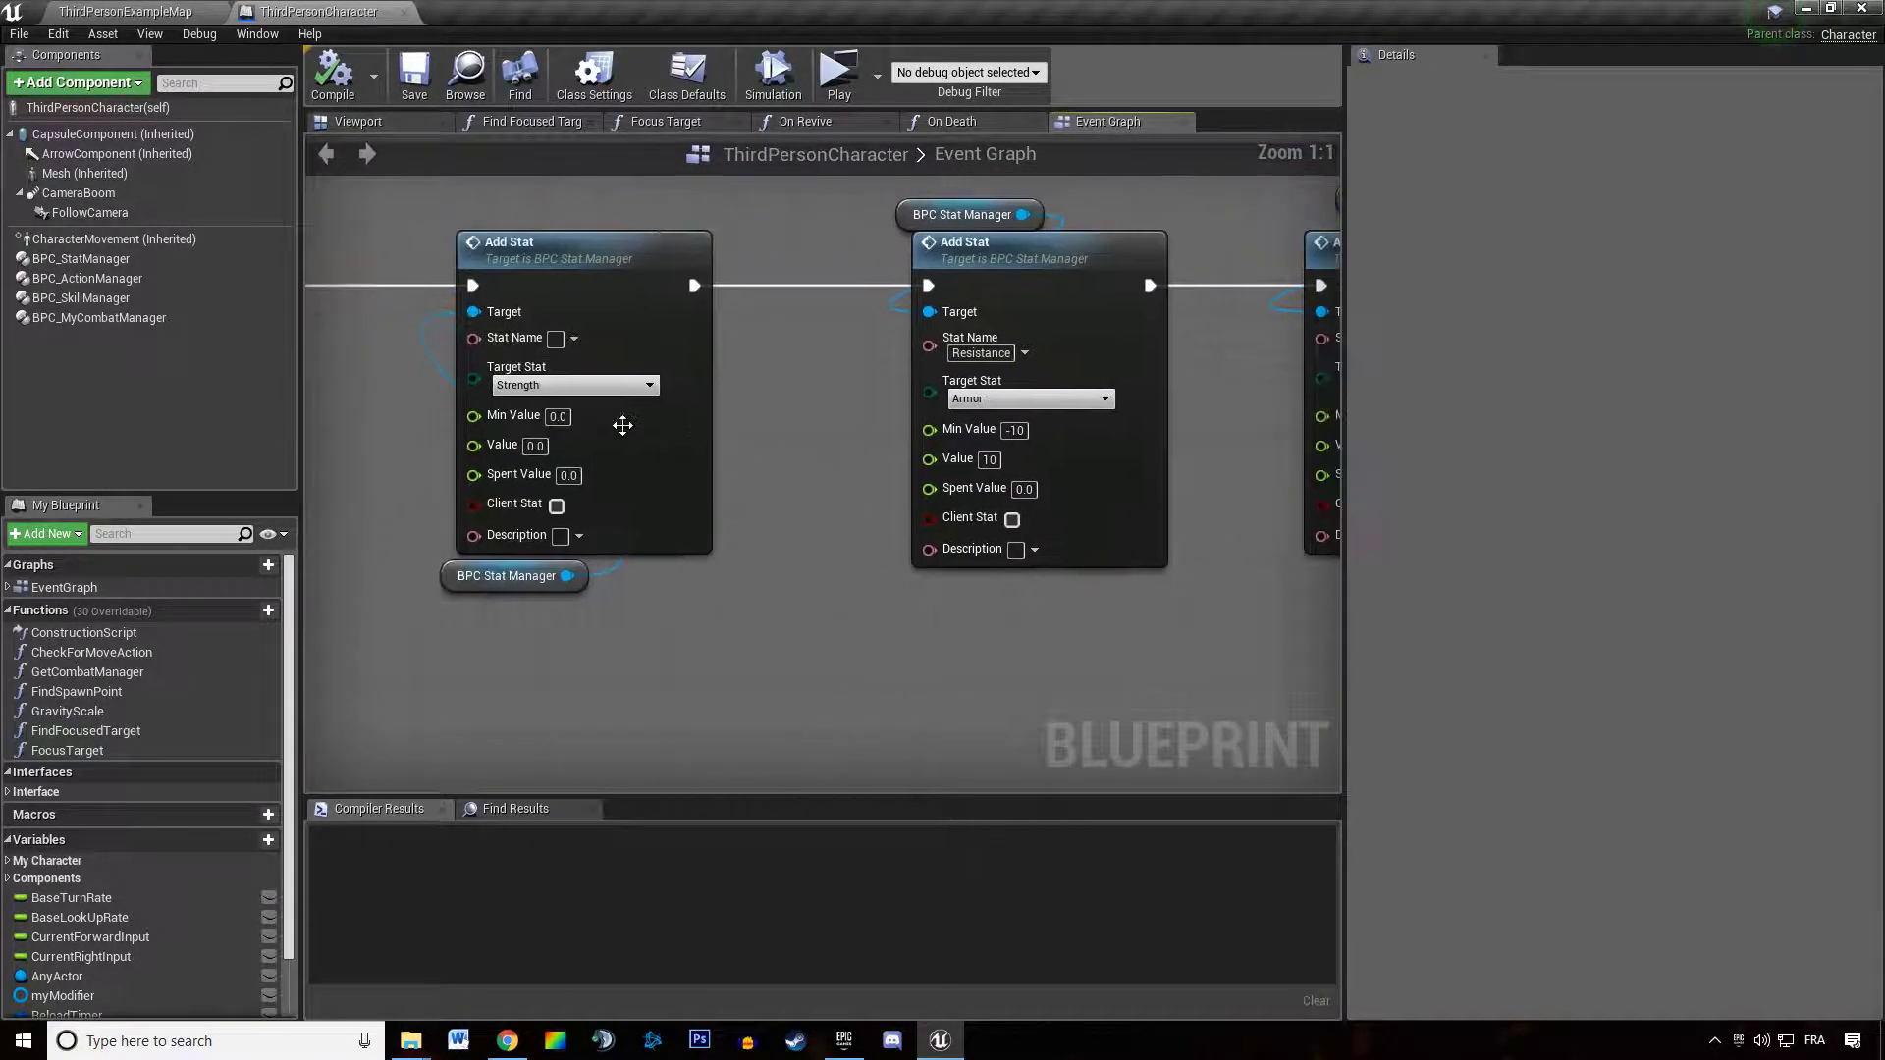
pyautogui.moveTo(668, 412); pyautogui.dragTo(909, 409, button='right')
pyautogui.moveTo(516, 432)
pyautogui.mouseDown(button='right')
pyautogui.moveTo(748, 429)
pyautogui.moveTo(271, 448)
pyautogui.mouseUp(button='right')
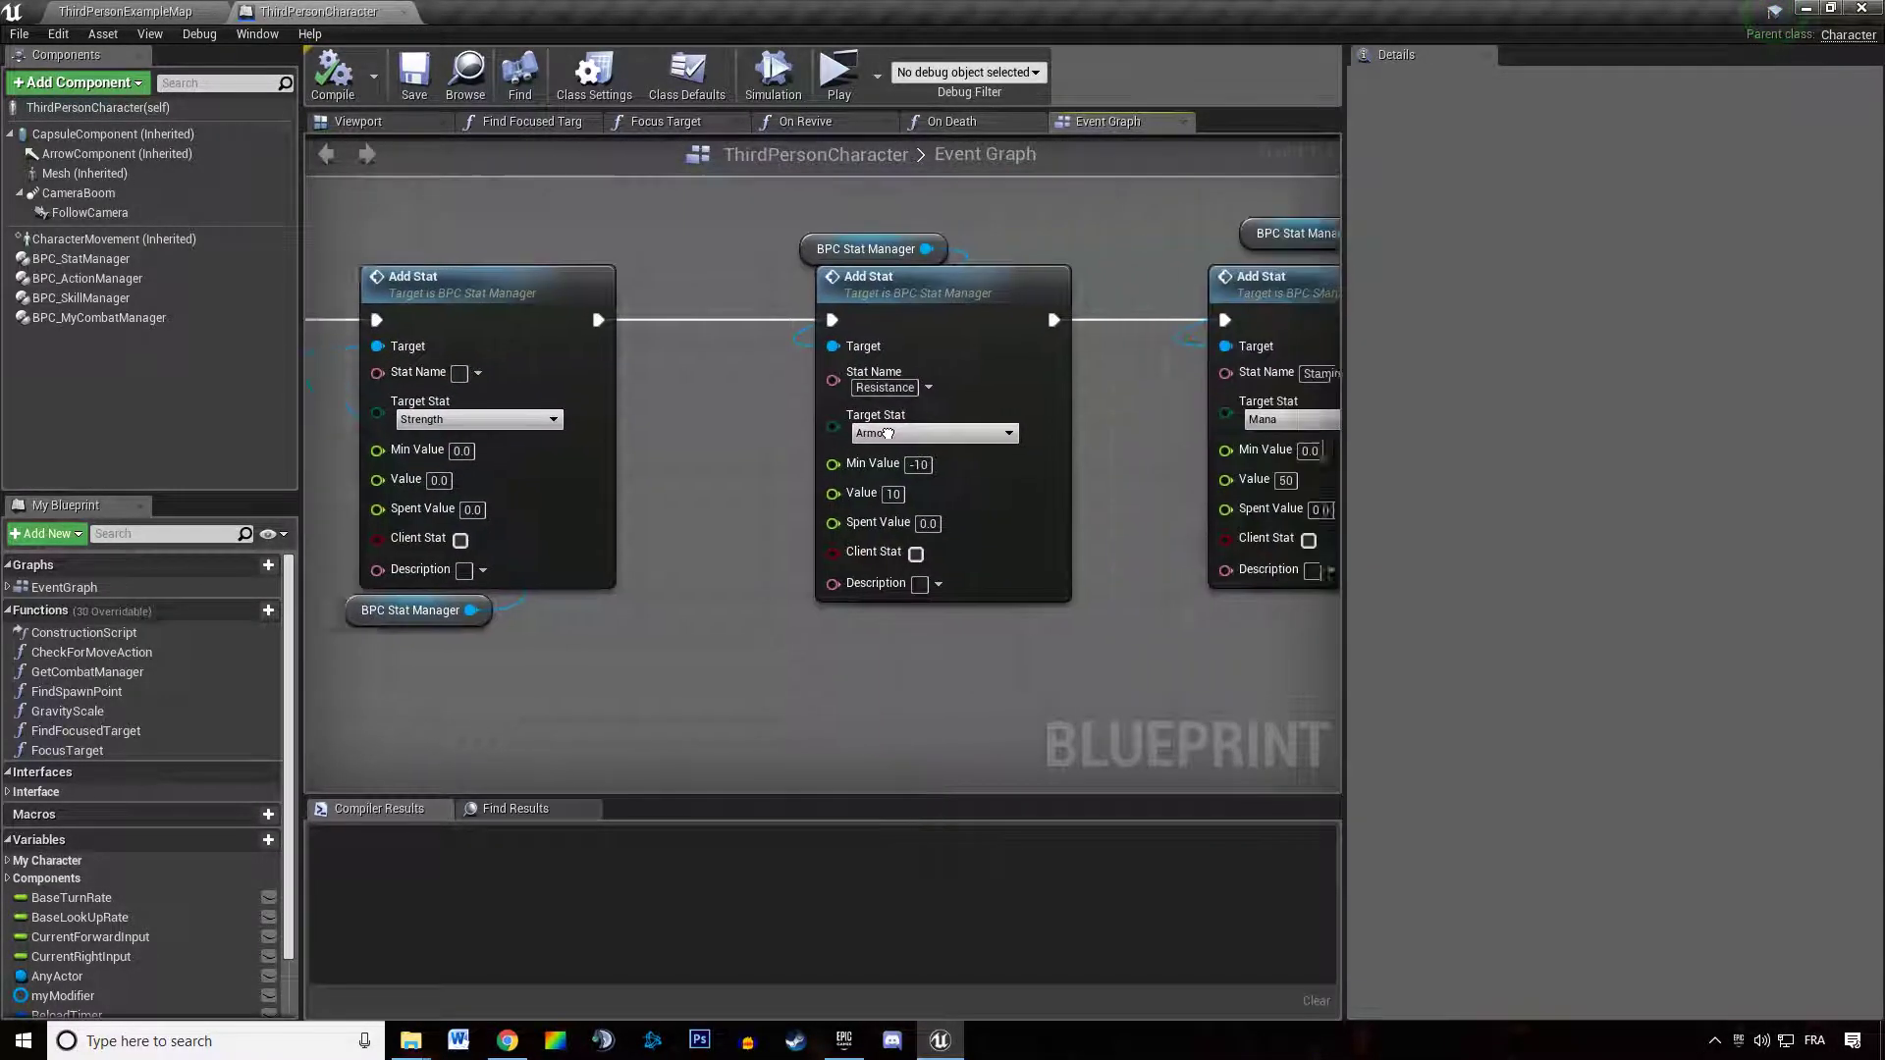
pyautogui.moveTo(750, 442); pyautogui.dragTo(1244, 439, button='right')
pyautogui.click(519, 390)
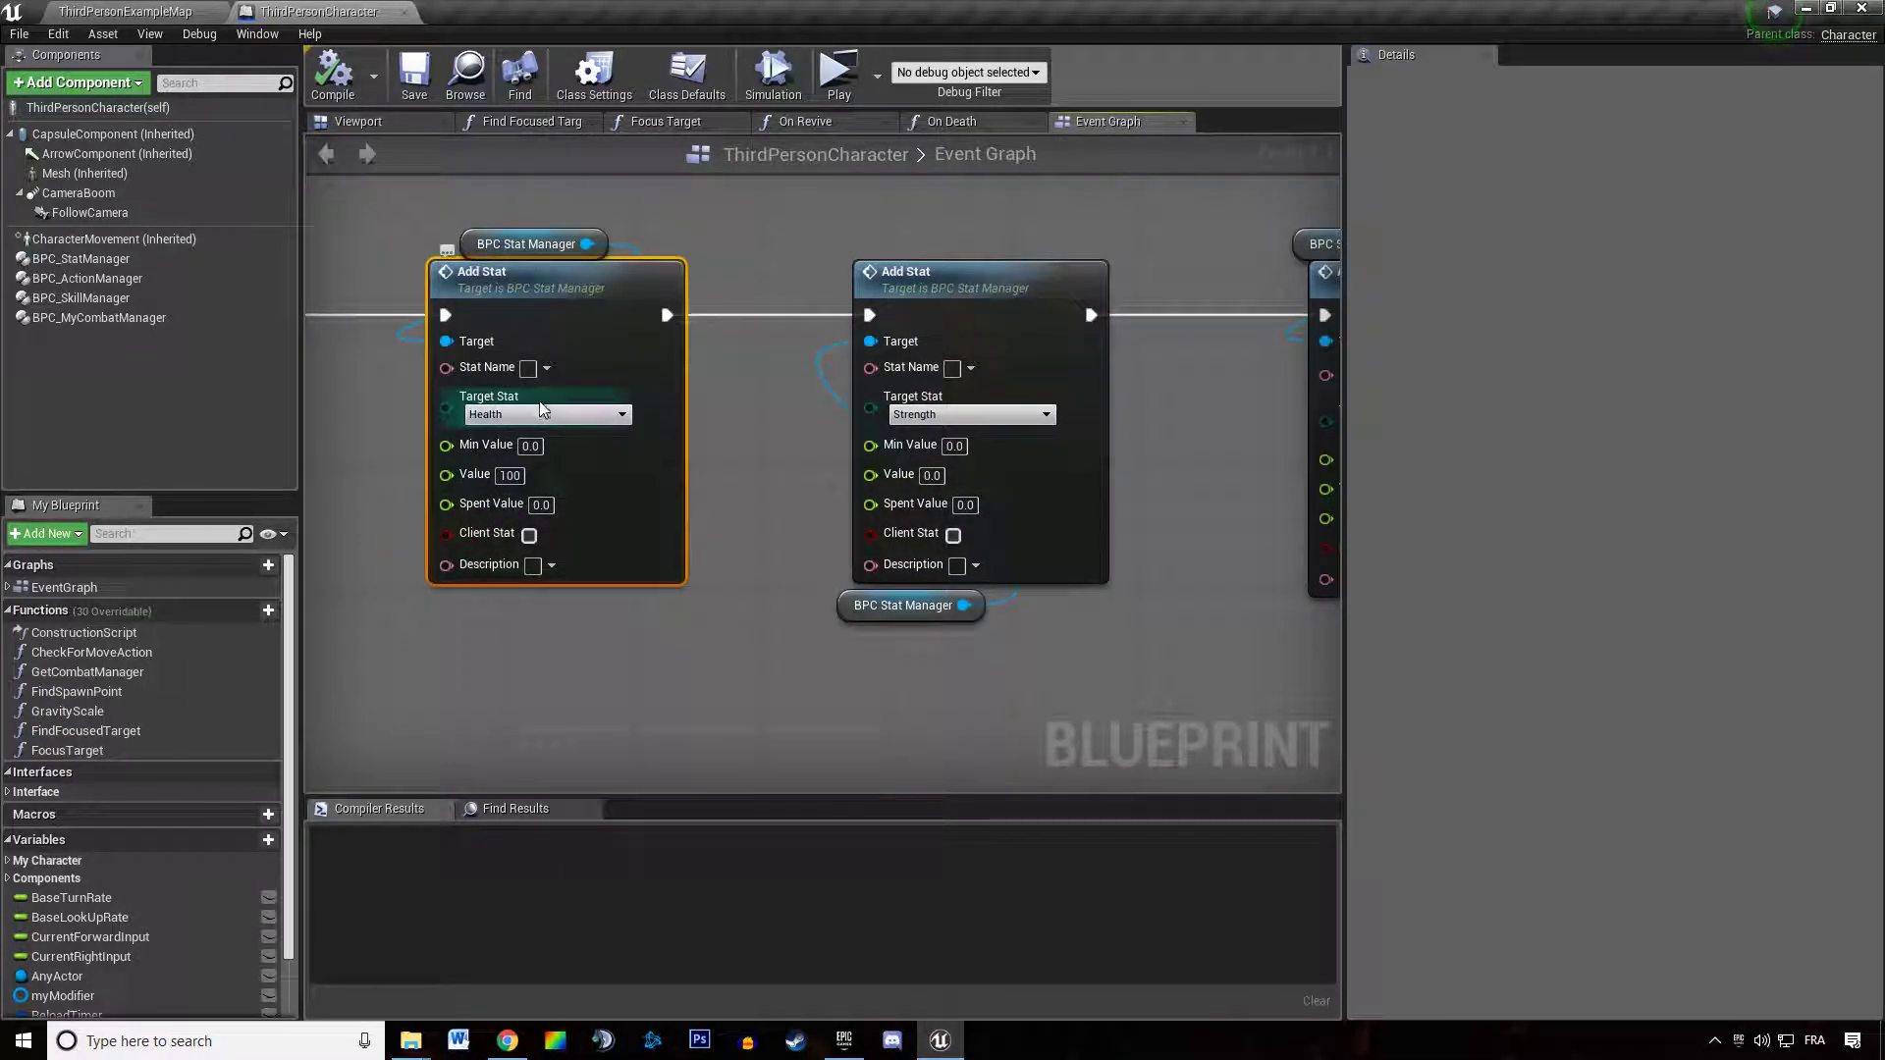
pyautogui.moveTo(745, 413); pyautogui.dragTo(535, 427, button='right')
pyautogui.click(730, 428)
pyautogui.click(565, 432)
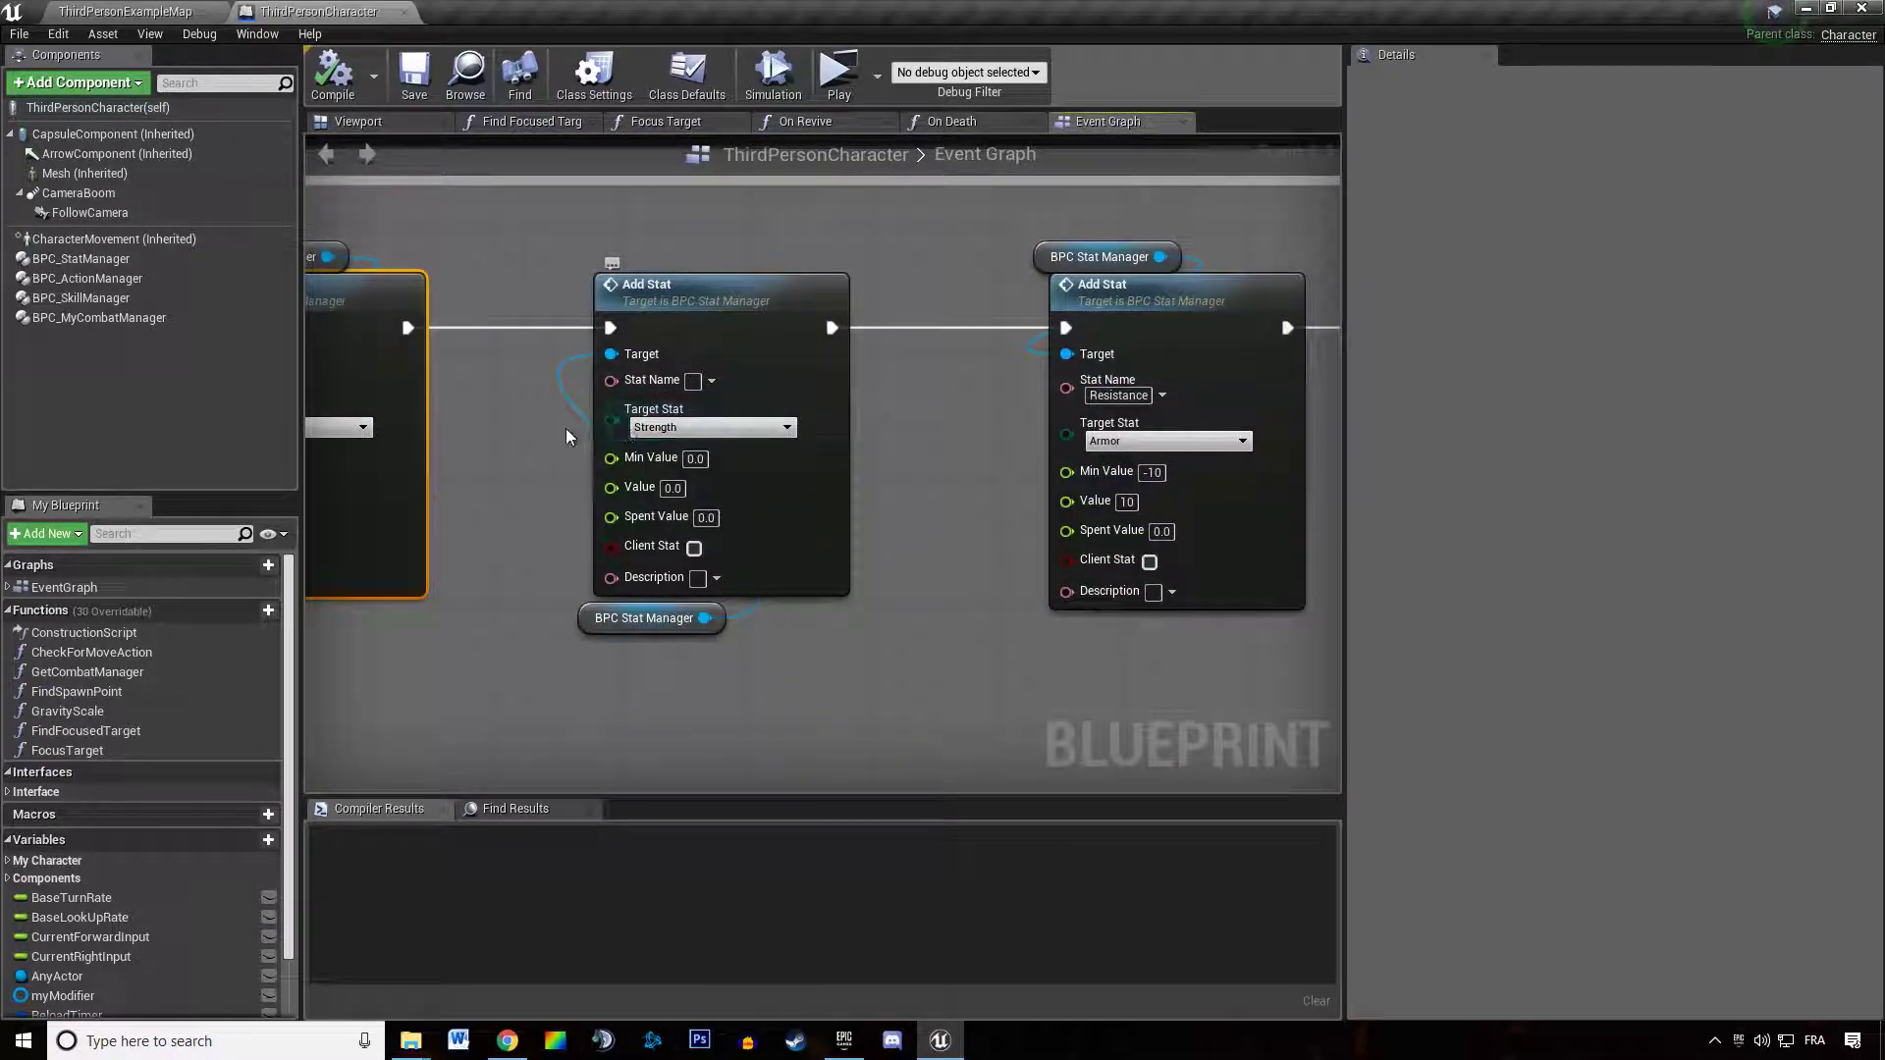
# Examine the Add Stat nodes for Mana, HealthRegeneration and ManaRegeneration, plus the Add Stat Regeneration and Set as Resource nodes
pyautogui.moveTo(938, 449); pyautogui.dragTo(325, 470, button='right')
pyautogui.click(562, 465)
pyautogui.click(745, 466)
pyautogui.moveTo(1170, 453); pyautogui.dragTo(818, 457, button='right')
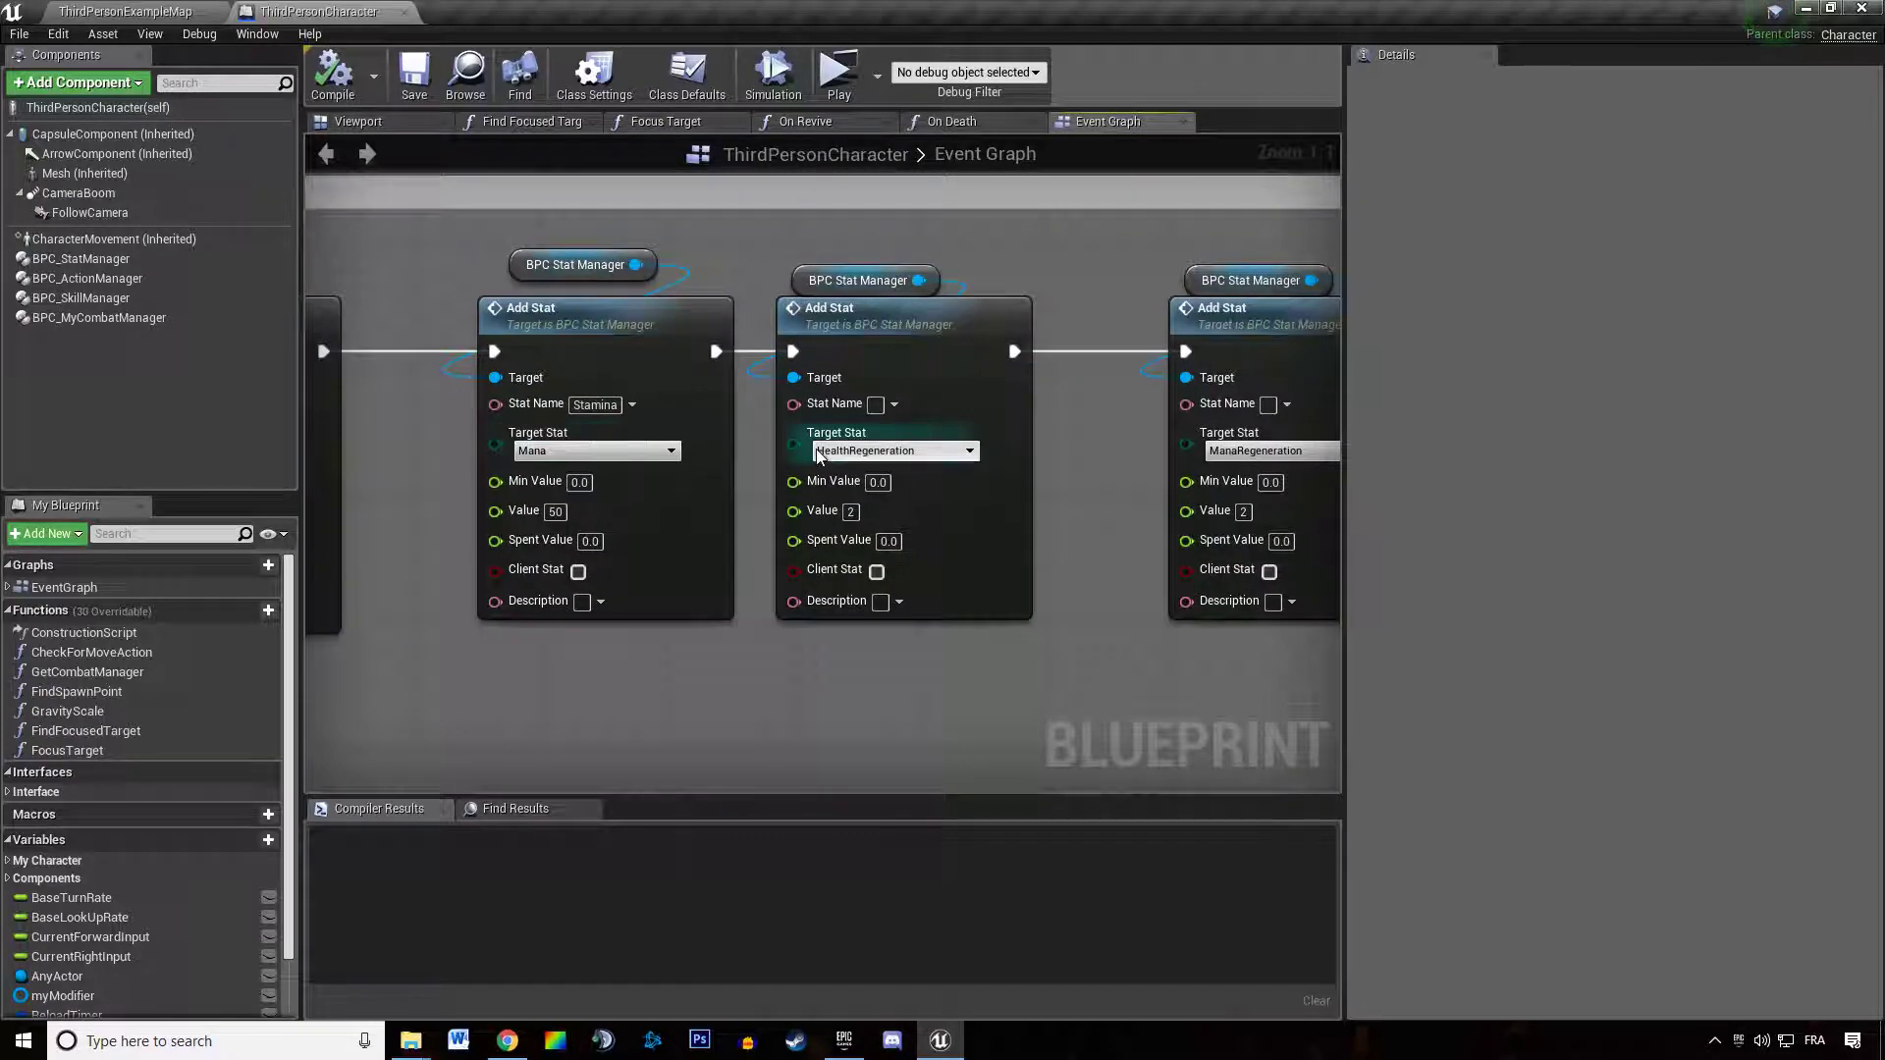
pyautogui.click(630, 453)
pyautogui.click(581, 450)
pyautogui.moveTo(984, 453); pyautogui.dragTo(319, 454, button='right')
pyautogui.scroll(-2, 681, 520)
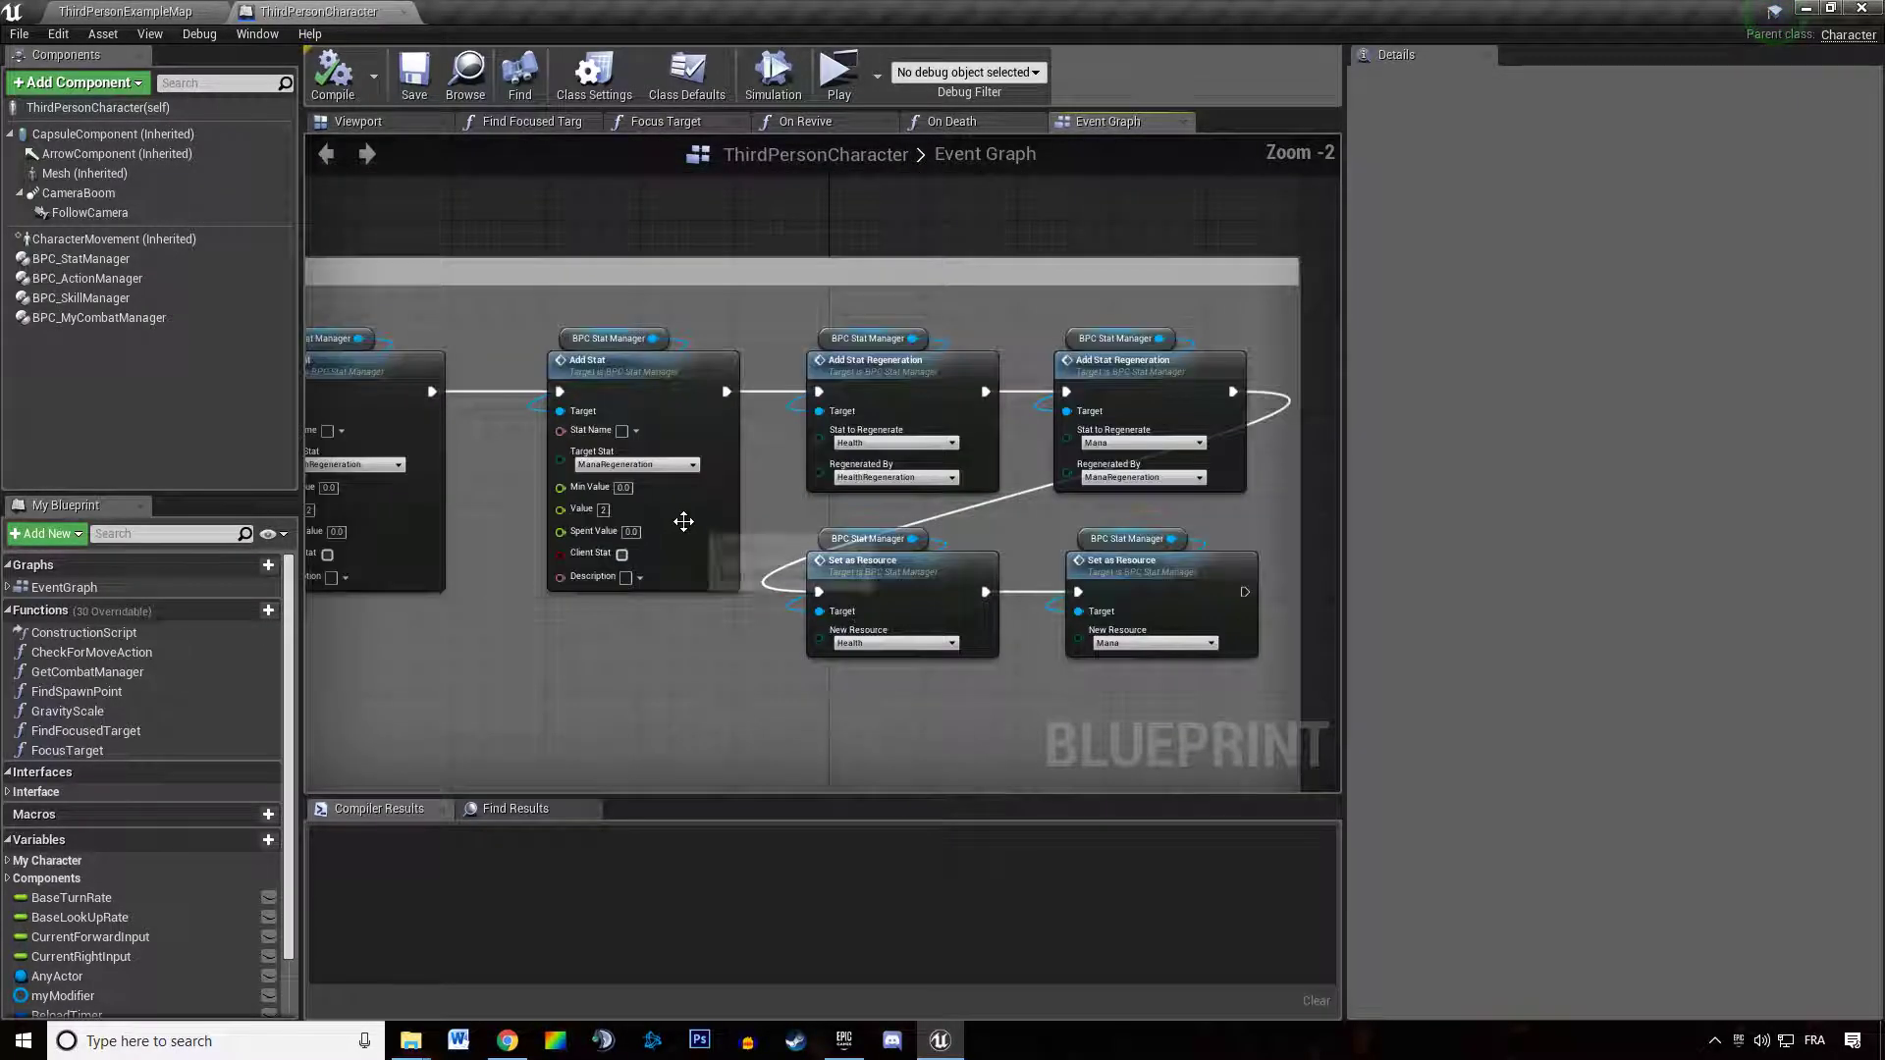
pyautogui.moveTo(518, 527); pyautogui.dragTo(752, 546, button='right')
pyautogui.scroll(2, 1059, 482)
pyautogui.scroll(-3, 774, 598)
pyautogui.scroll(-2, 751, 546)
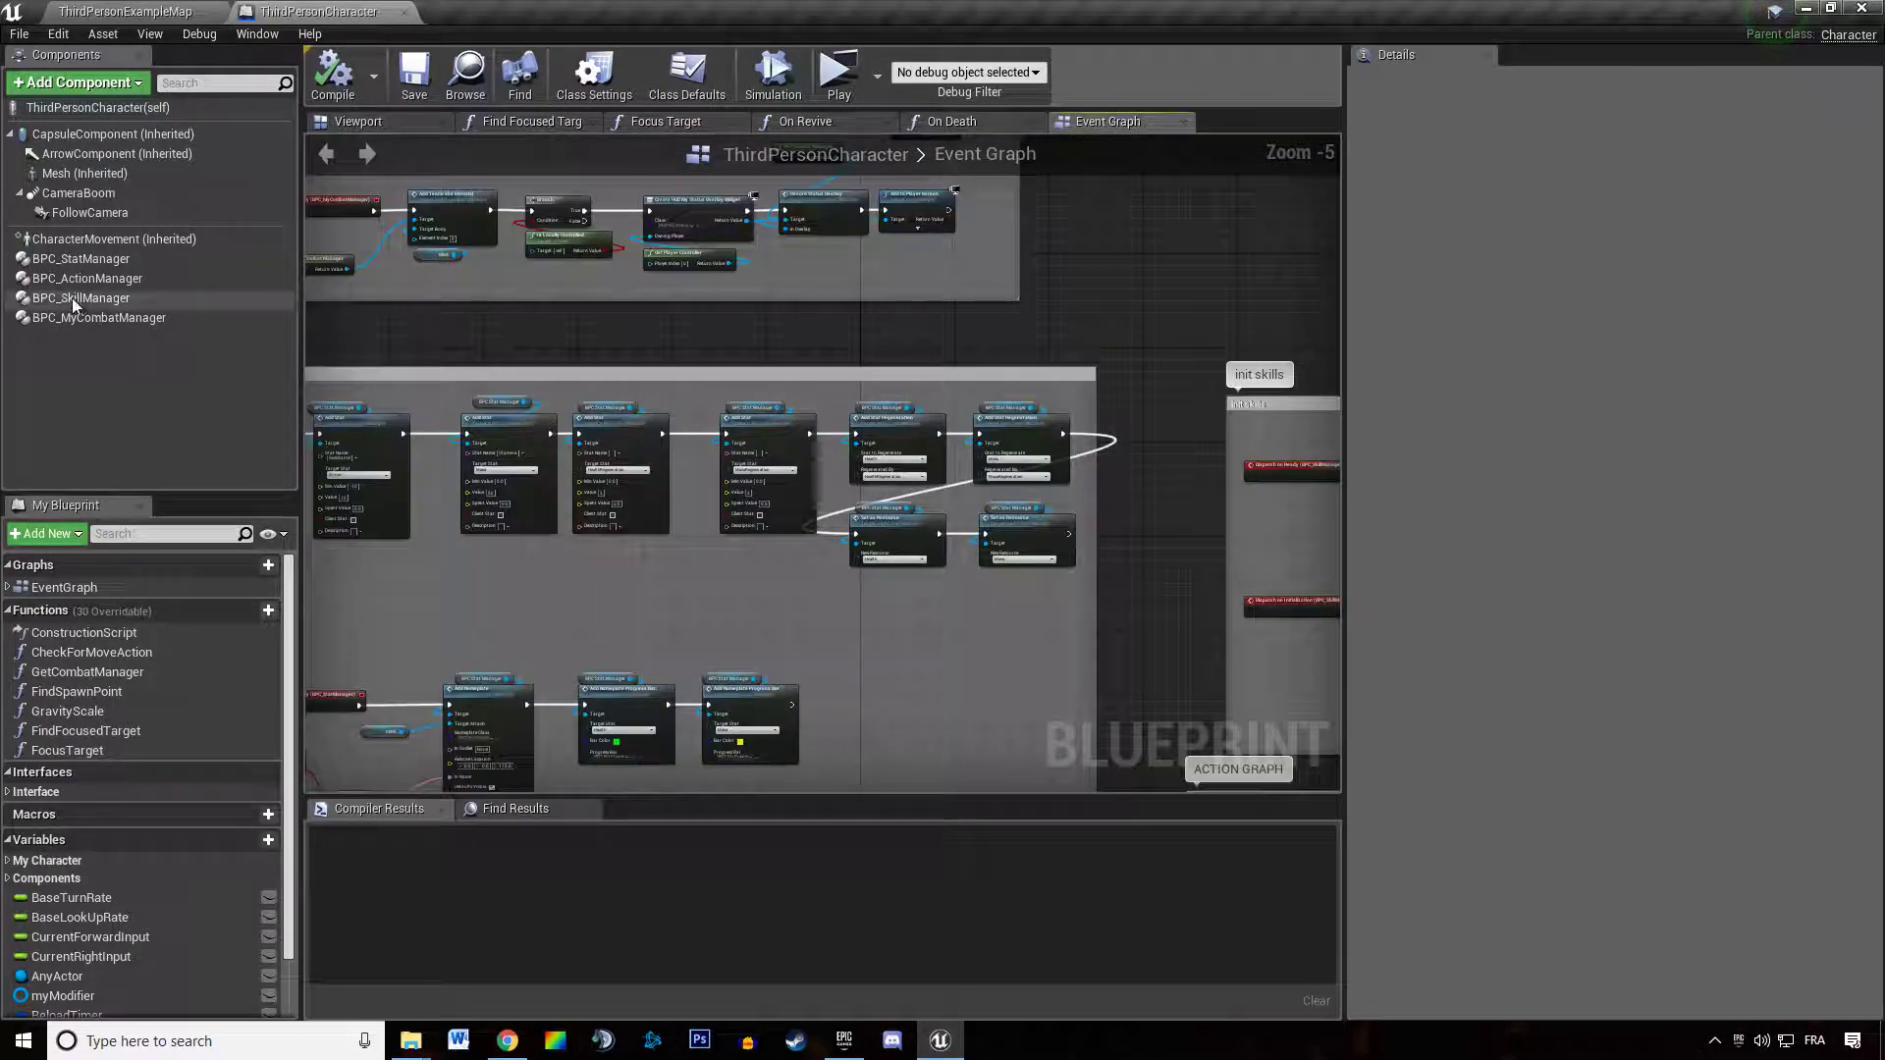
# Inspect the BPC_StatManager component and expand all the character's interface function categories
pyautogui.click(93, 259)
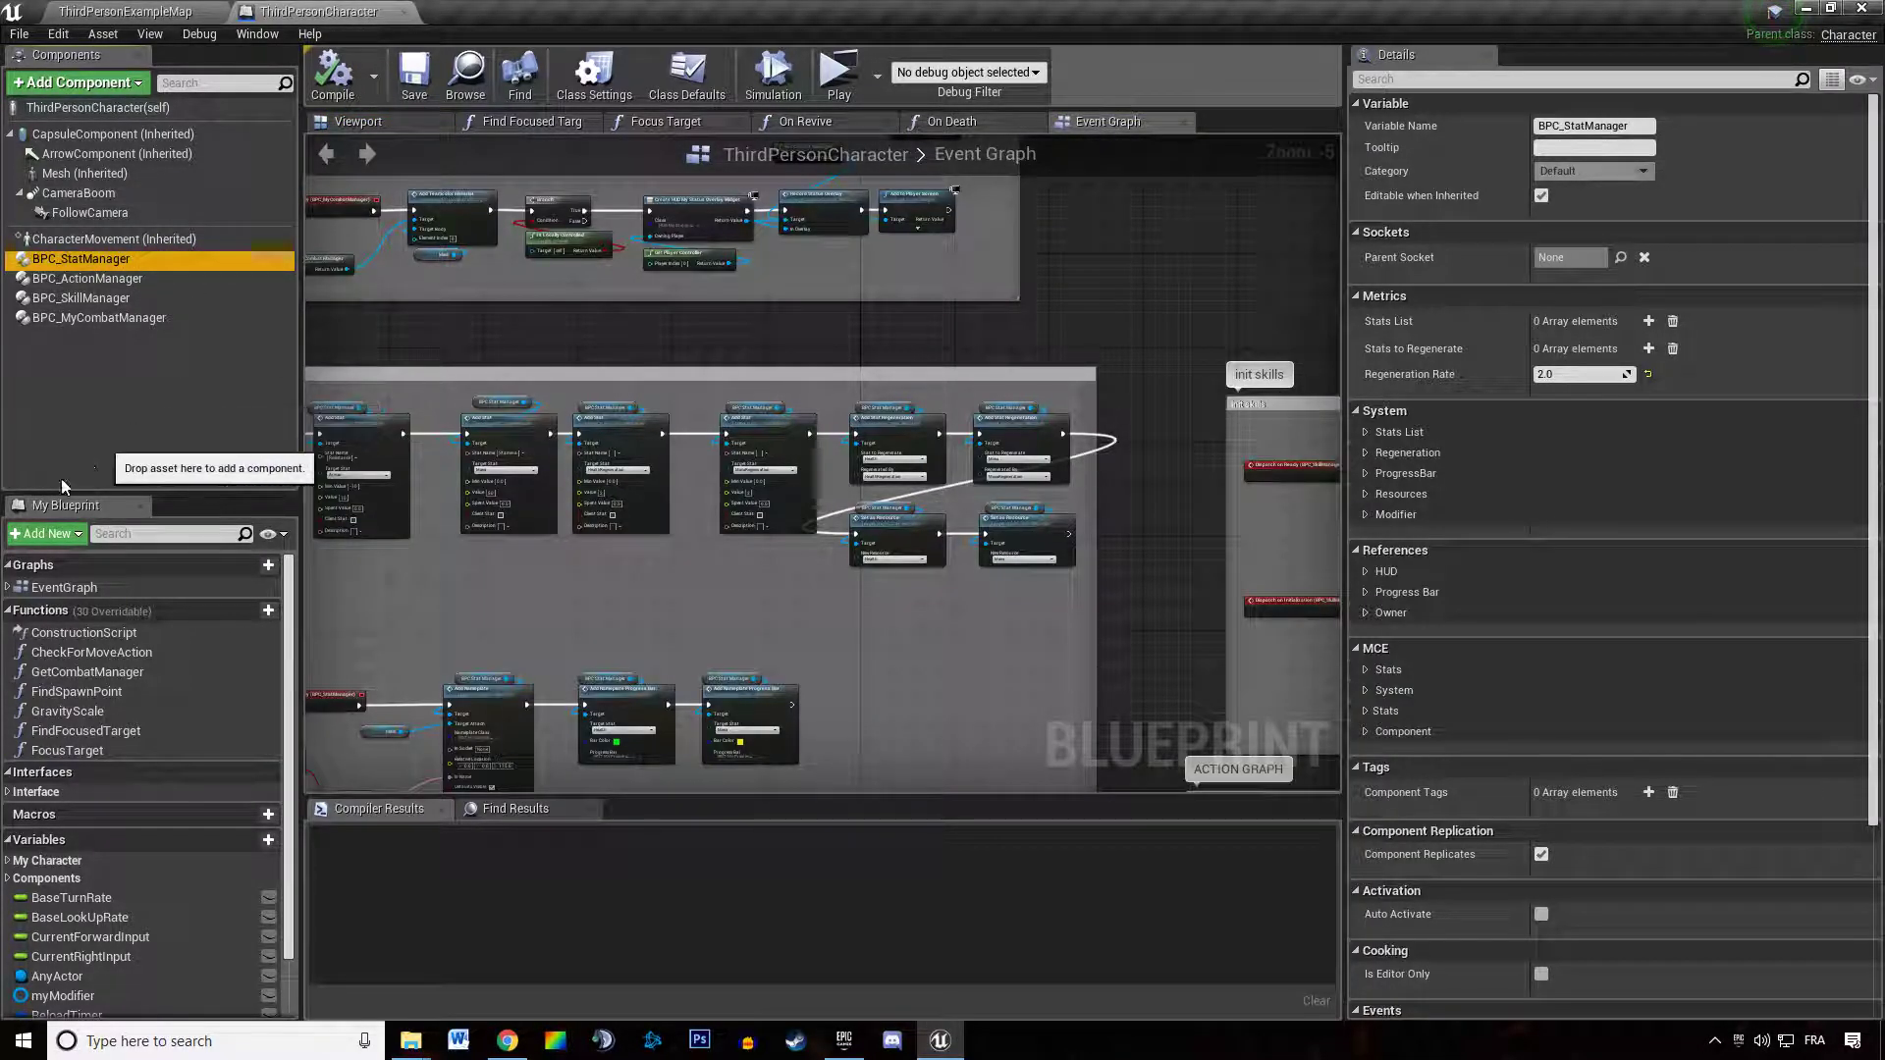
pyautogui.click(7, 610)
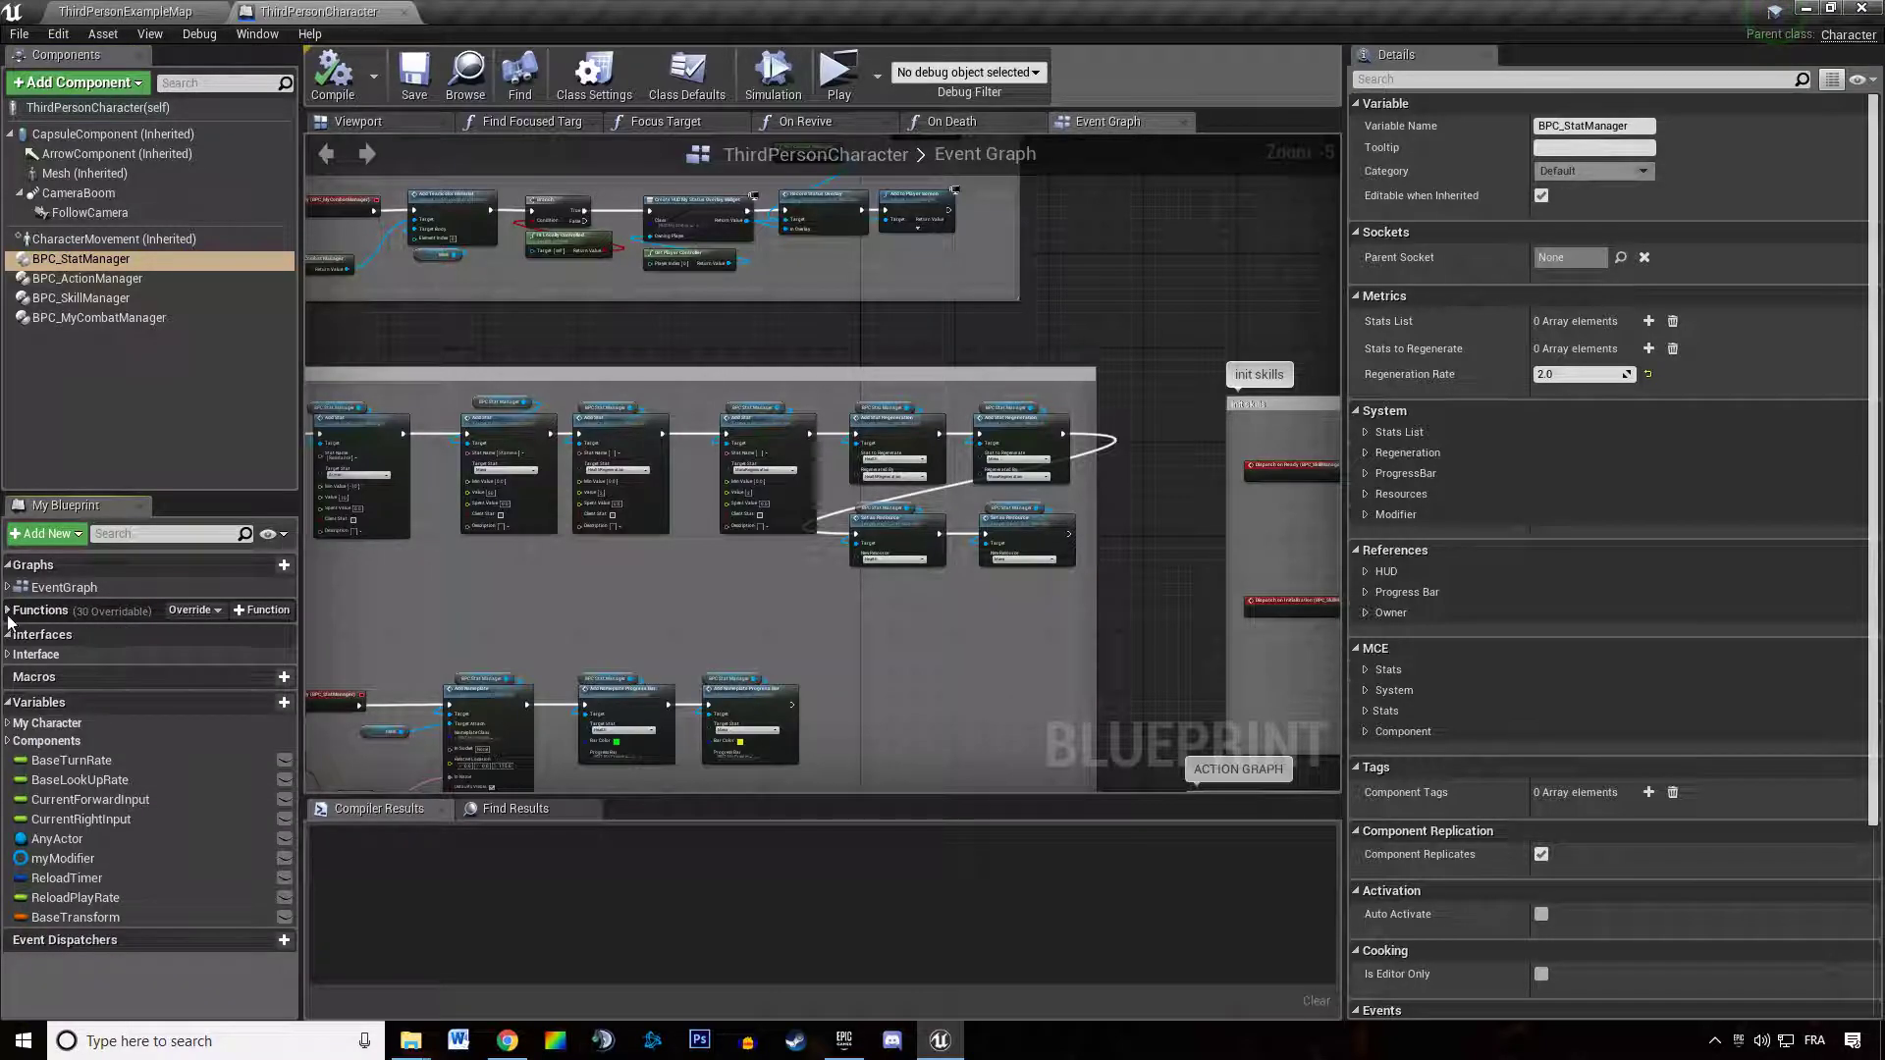
pyautogui.click(9, 653)
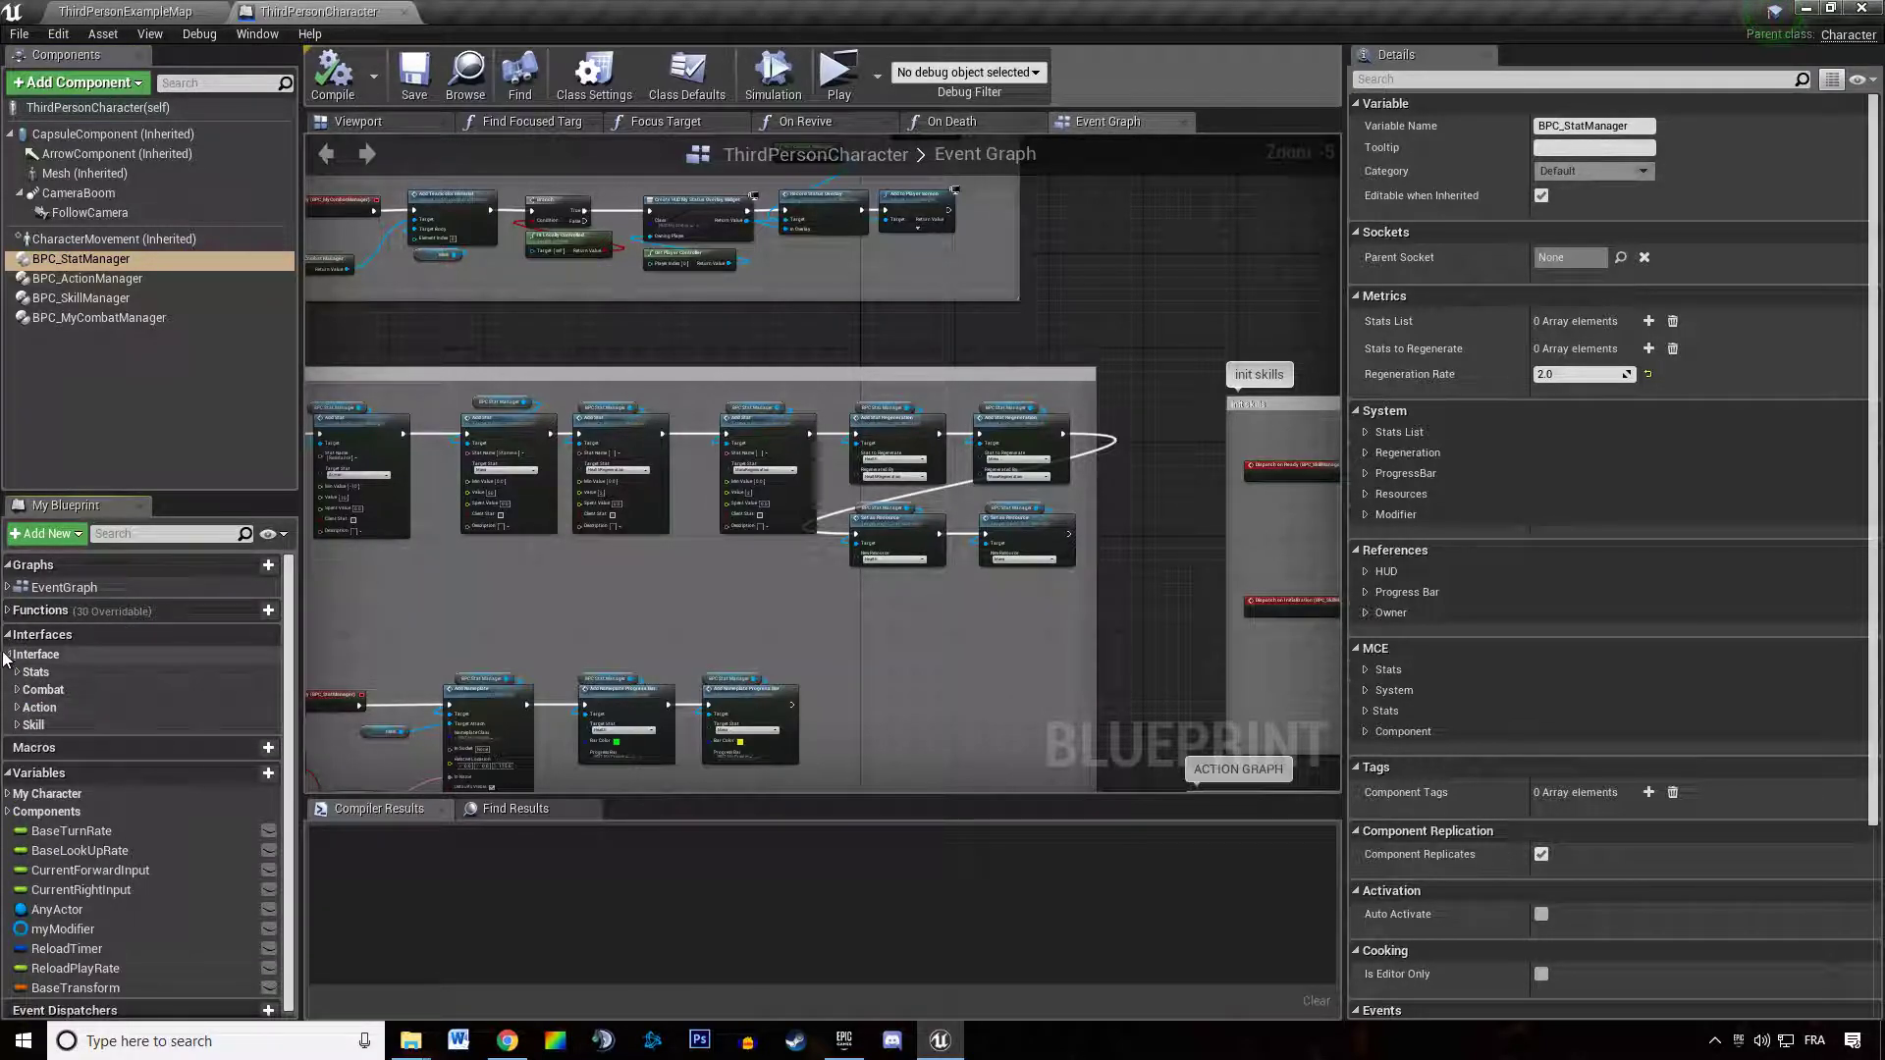
pyautogui.click(8, 656)
pyautogui.keyDown('shift'); pyautogui.click(8, 656); pyautogui.keyUp('shift')
pyautogui.scroll(-2, 90, 769)
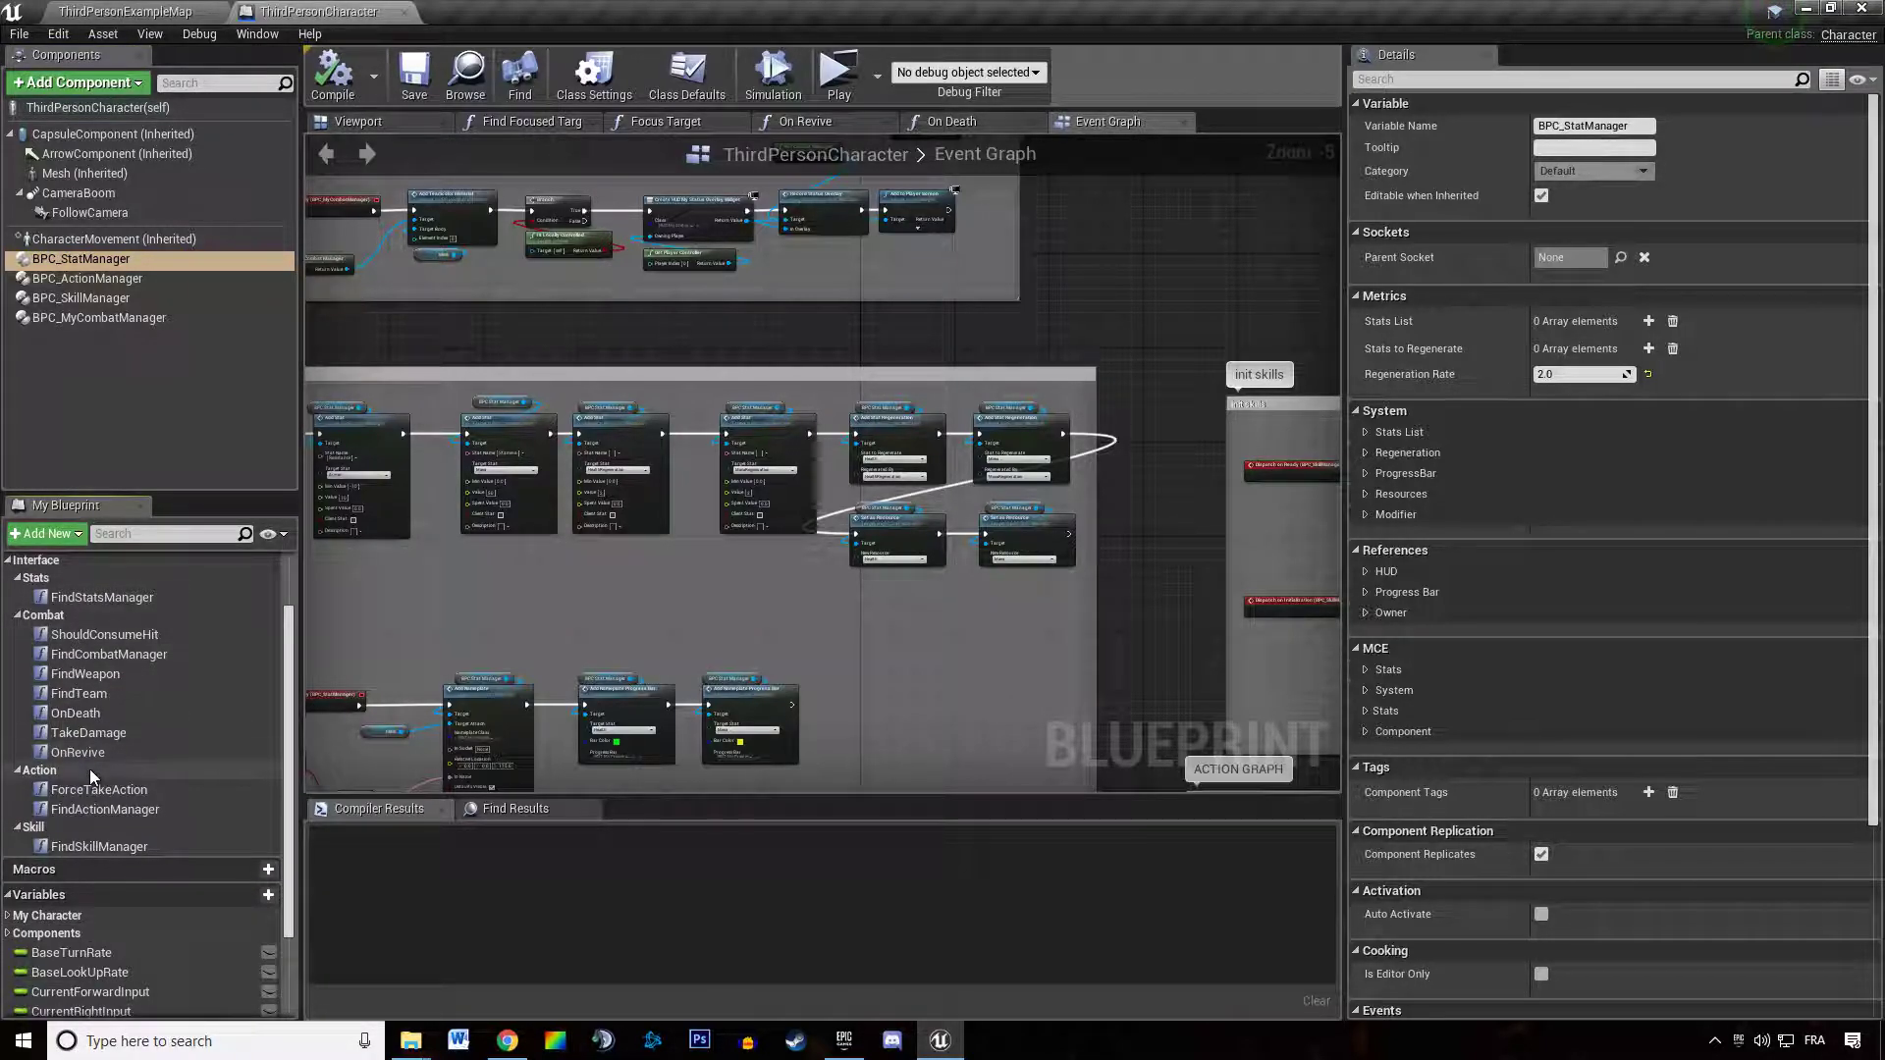
pyautogui.scroll(1, 127, 846)
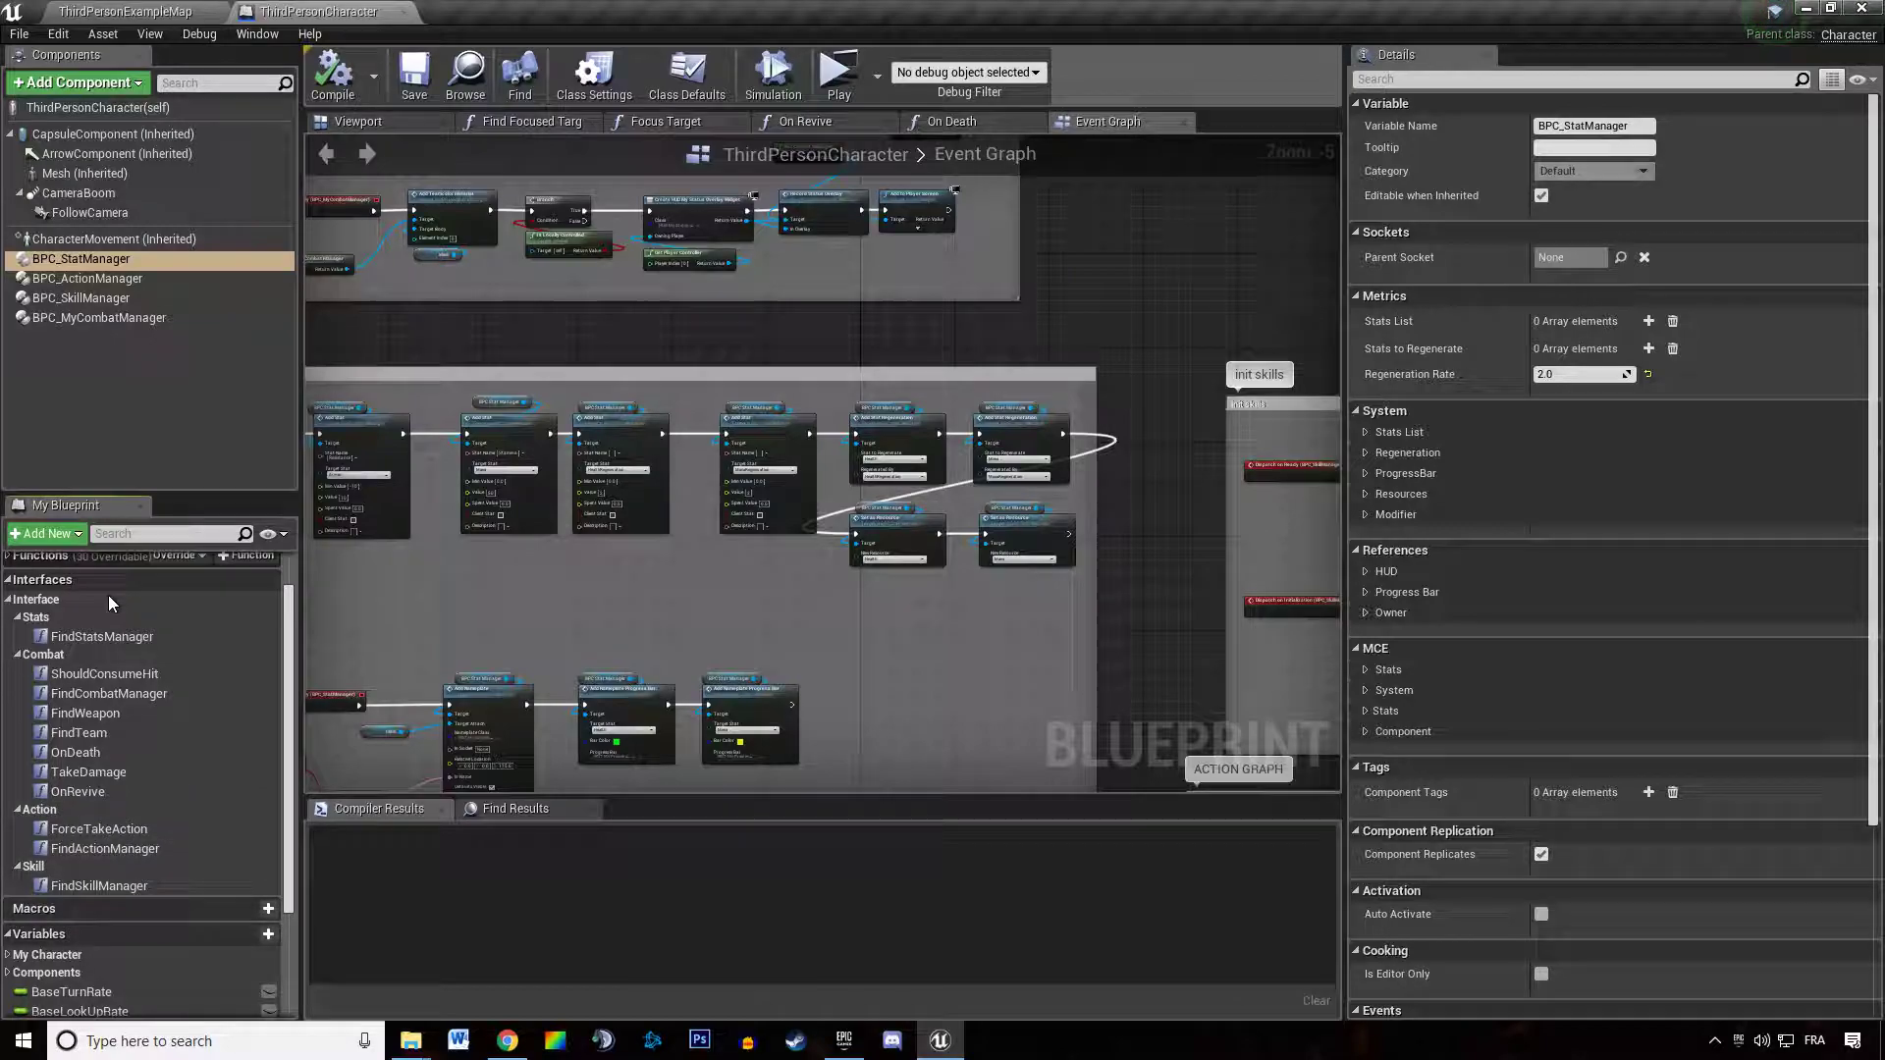
# Review the FindSkillManager, FindActionManager and FindCombatManager interface functions that return the manager components
pyautogui.click(116, 887)
pyautogui.click(78, 849)
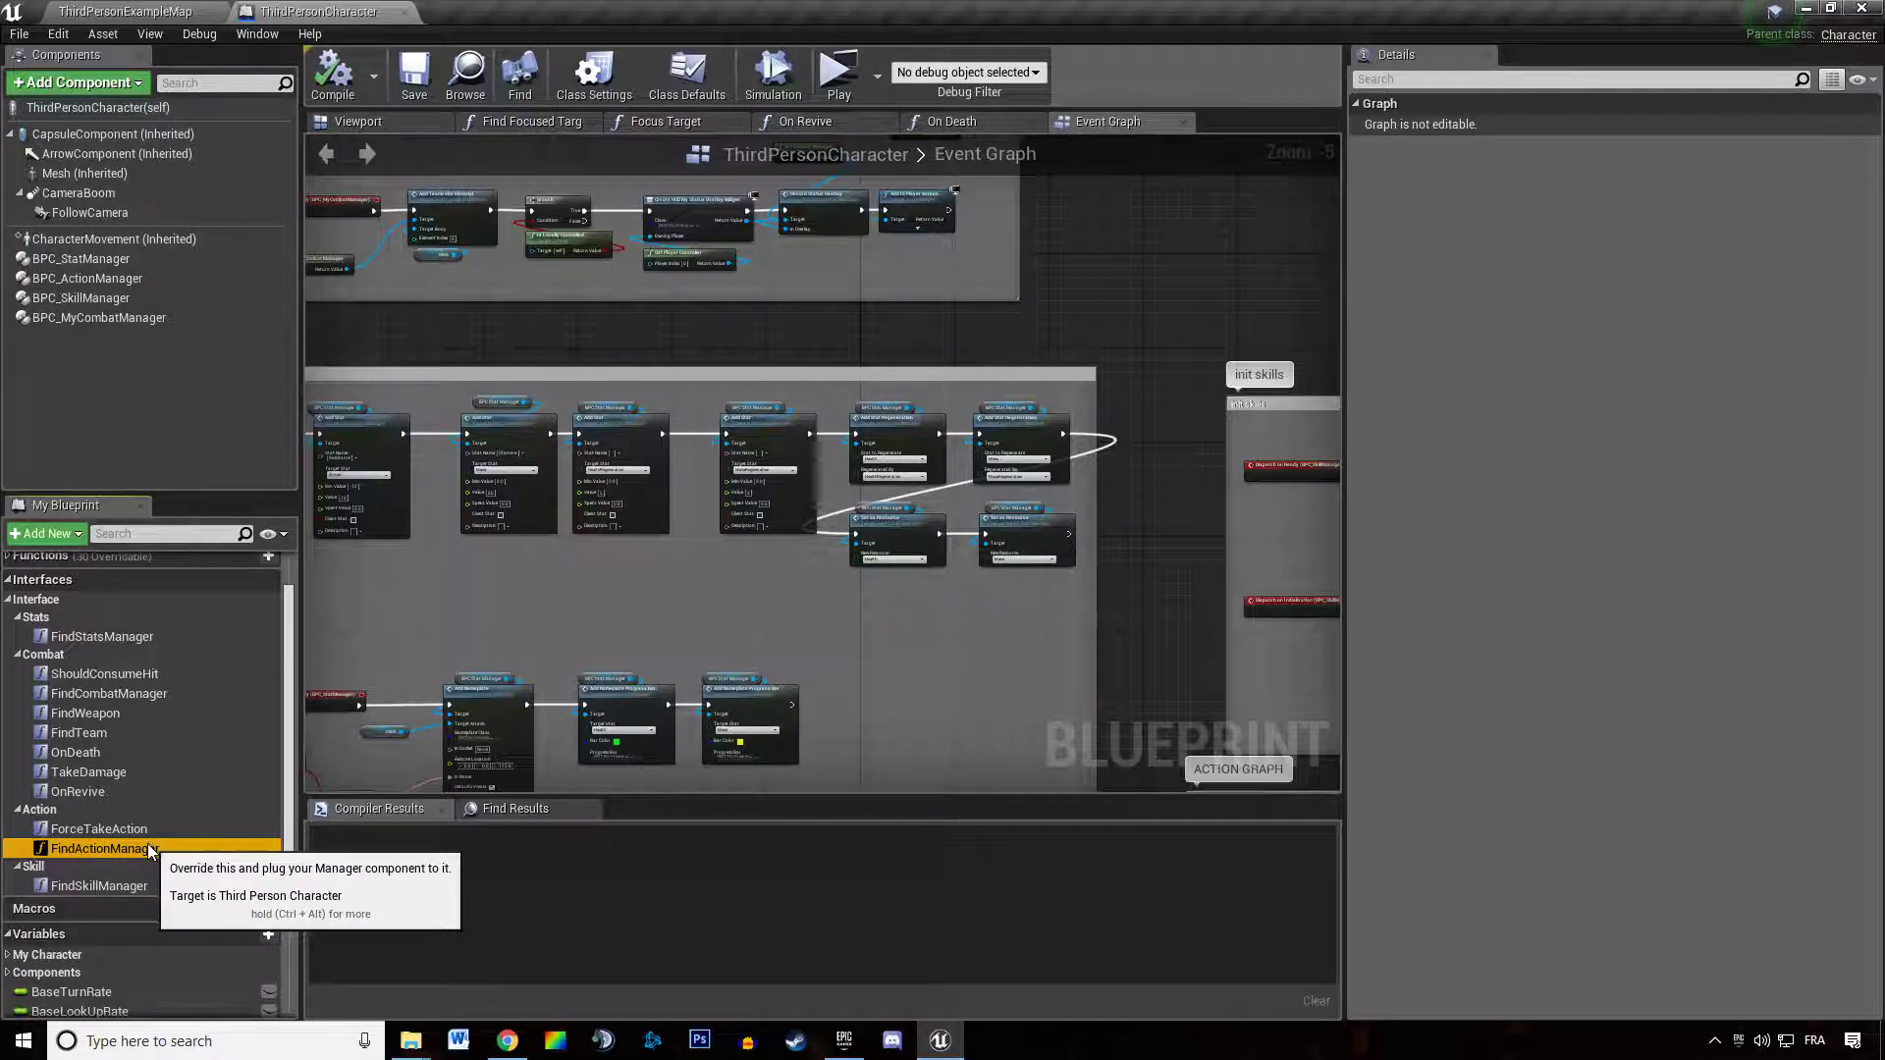
pyautogui.click(116, 894)
pyautogui.click(114, 696)
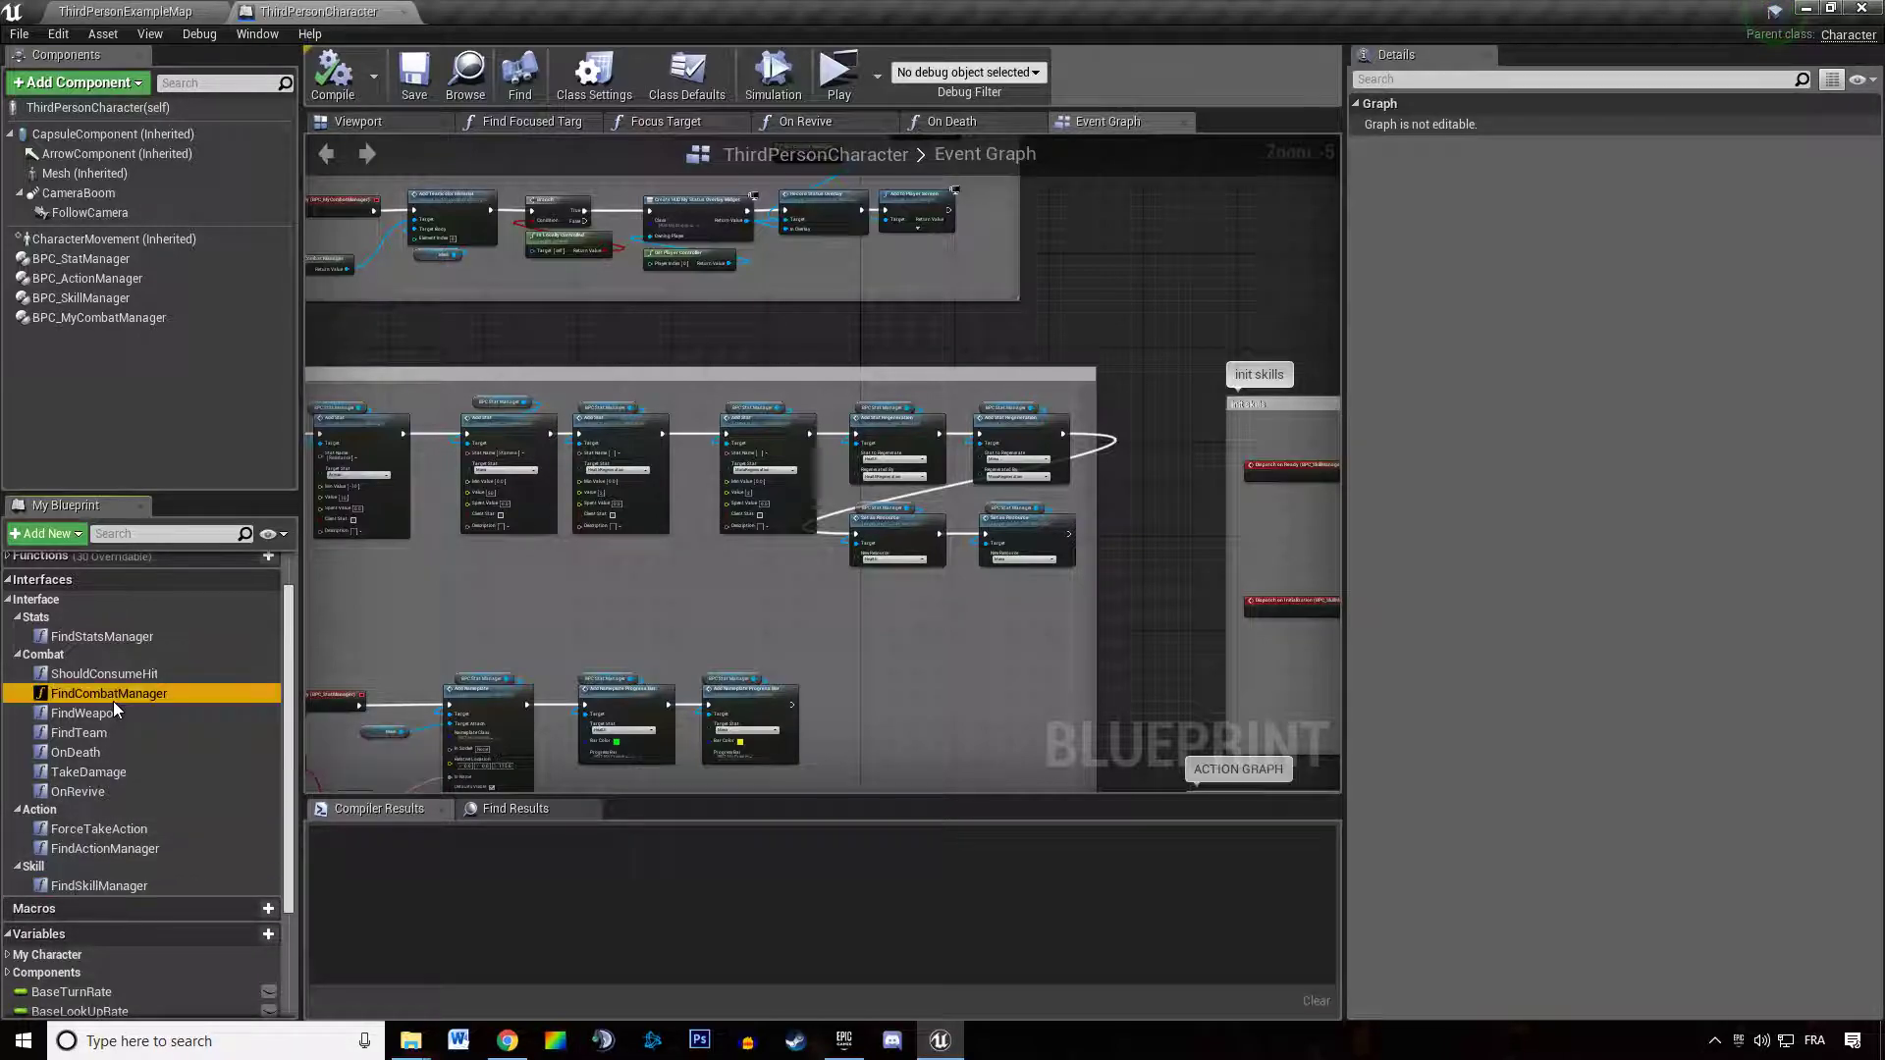
pyautogui.click(197, 630)
# Create an Actor blueprint named BP_Pickup in the level editor's current Character folder, then open it docked beside the other editors
pyautogui.click(124, 10)
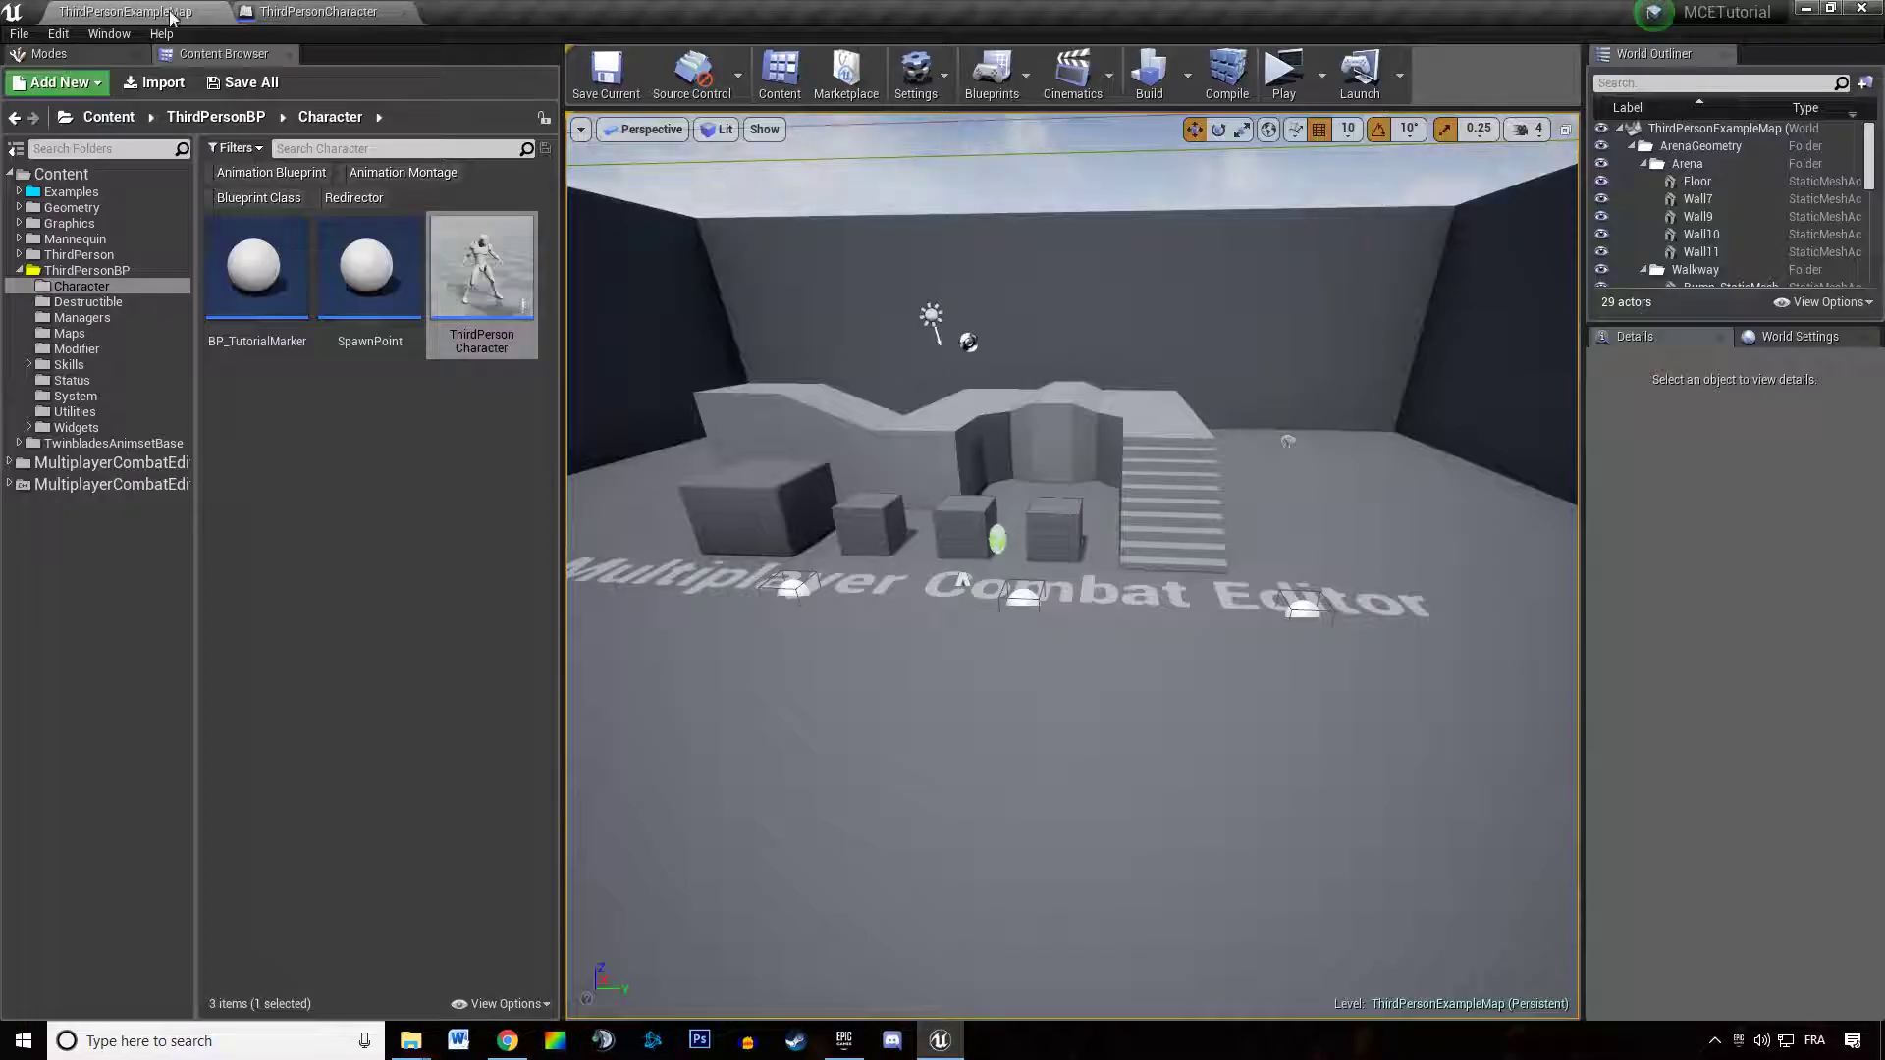
pyautogui.rightClick(258, 416)
pyautogui.click(341, 590)
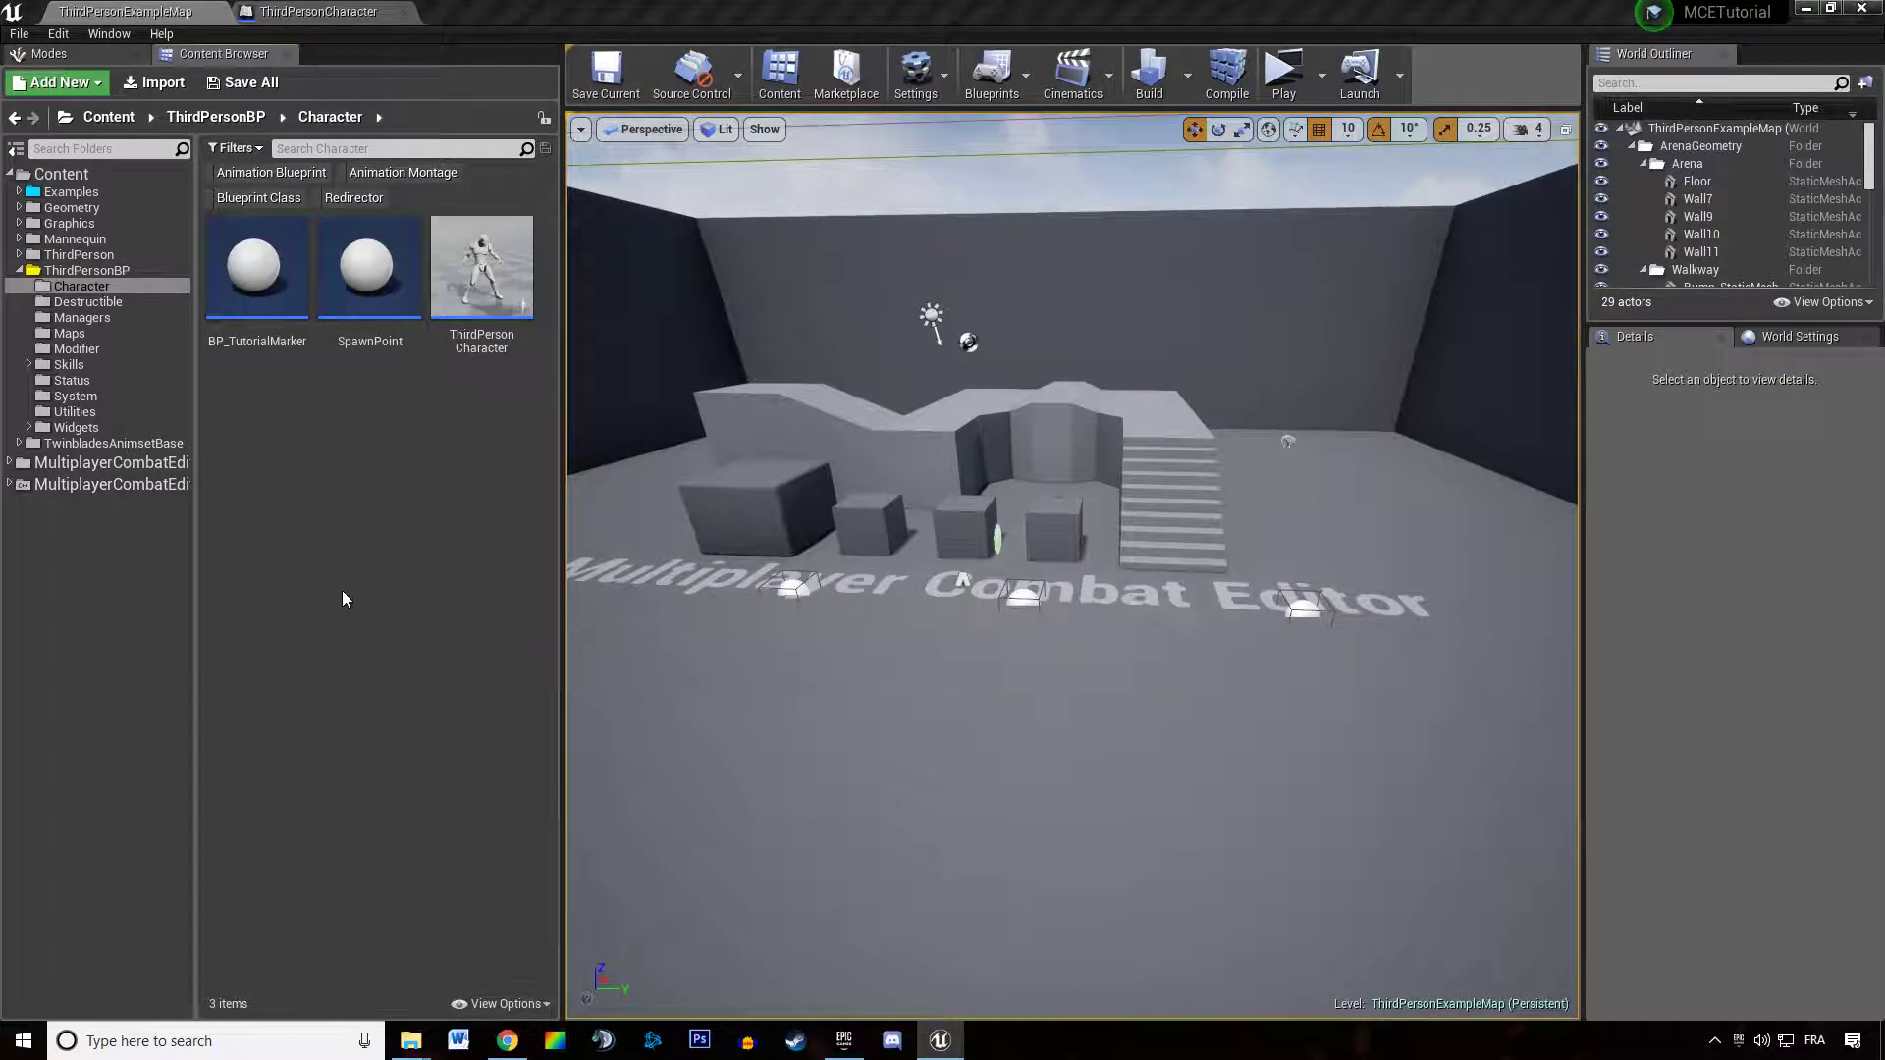
pyautogui.click(709, 291)
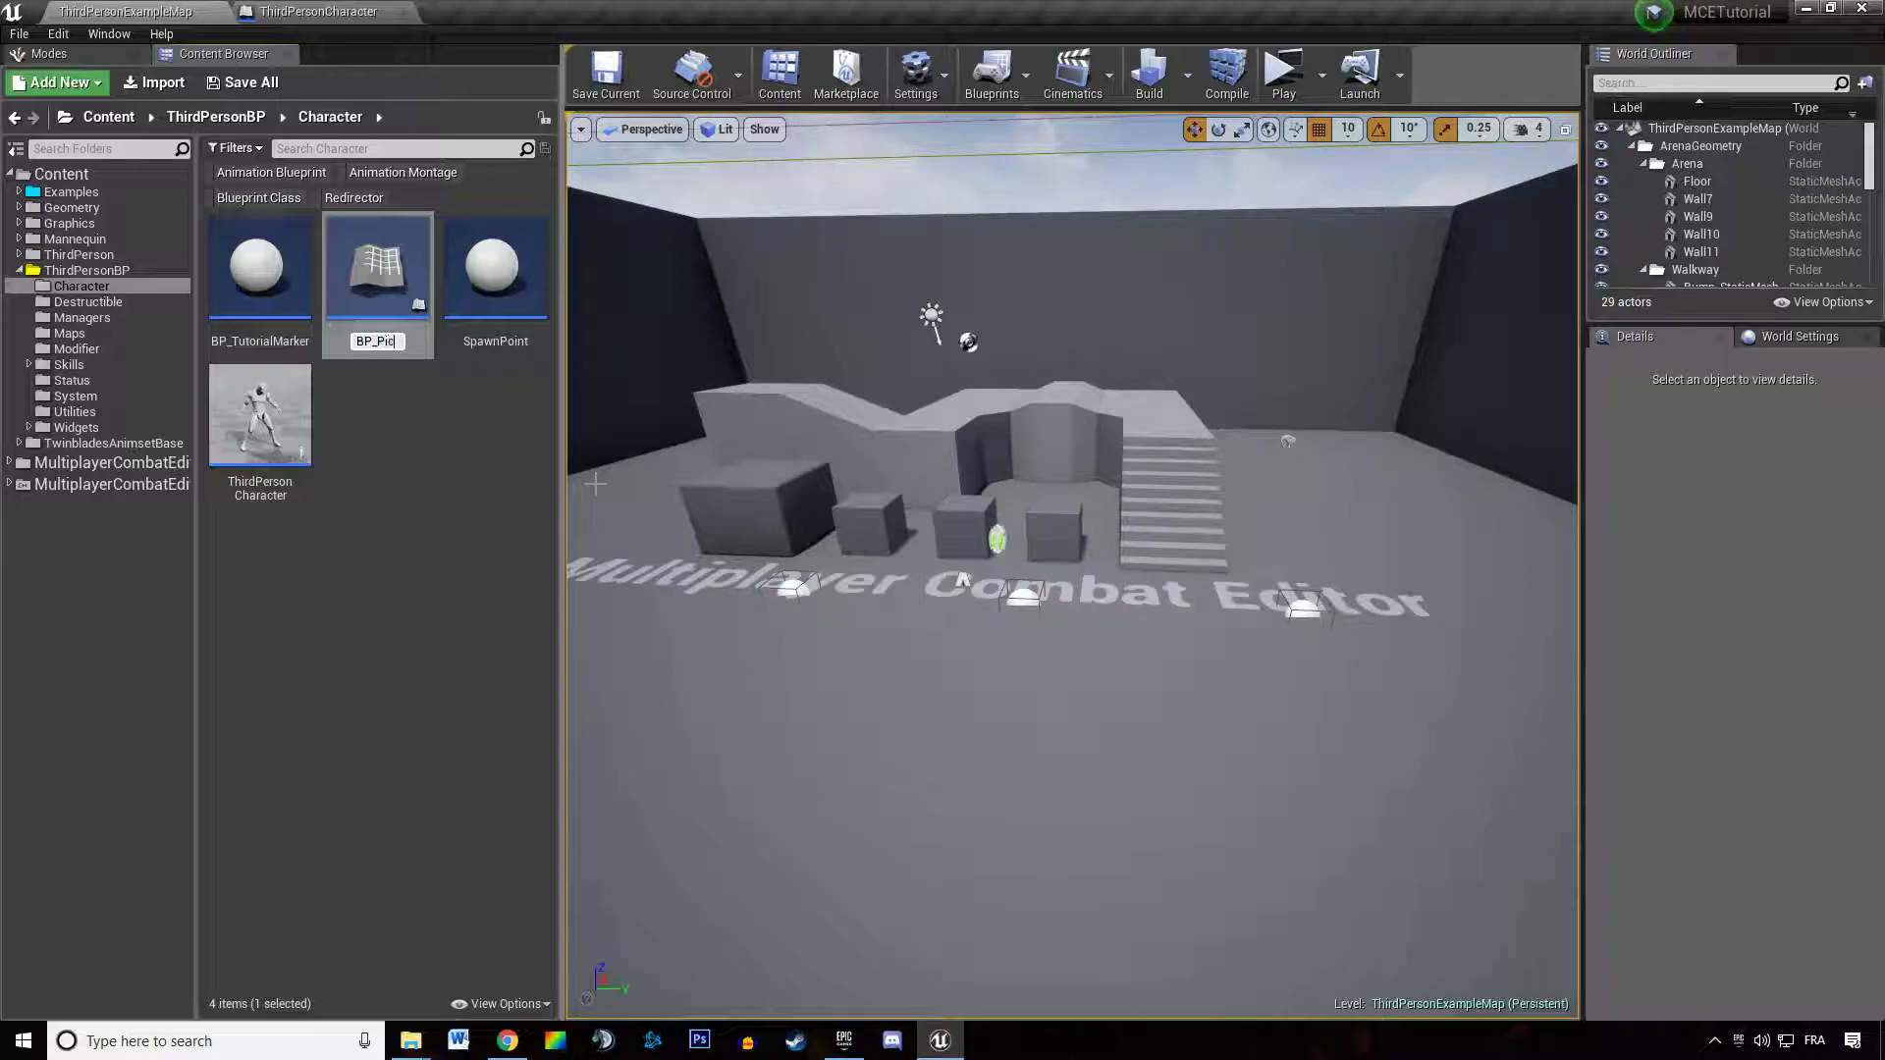
pyautogui.press('Return')
pyautogui.press('Return')
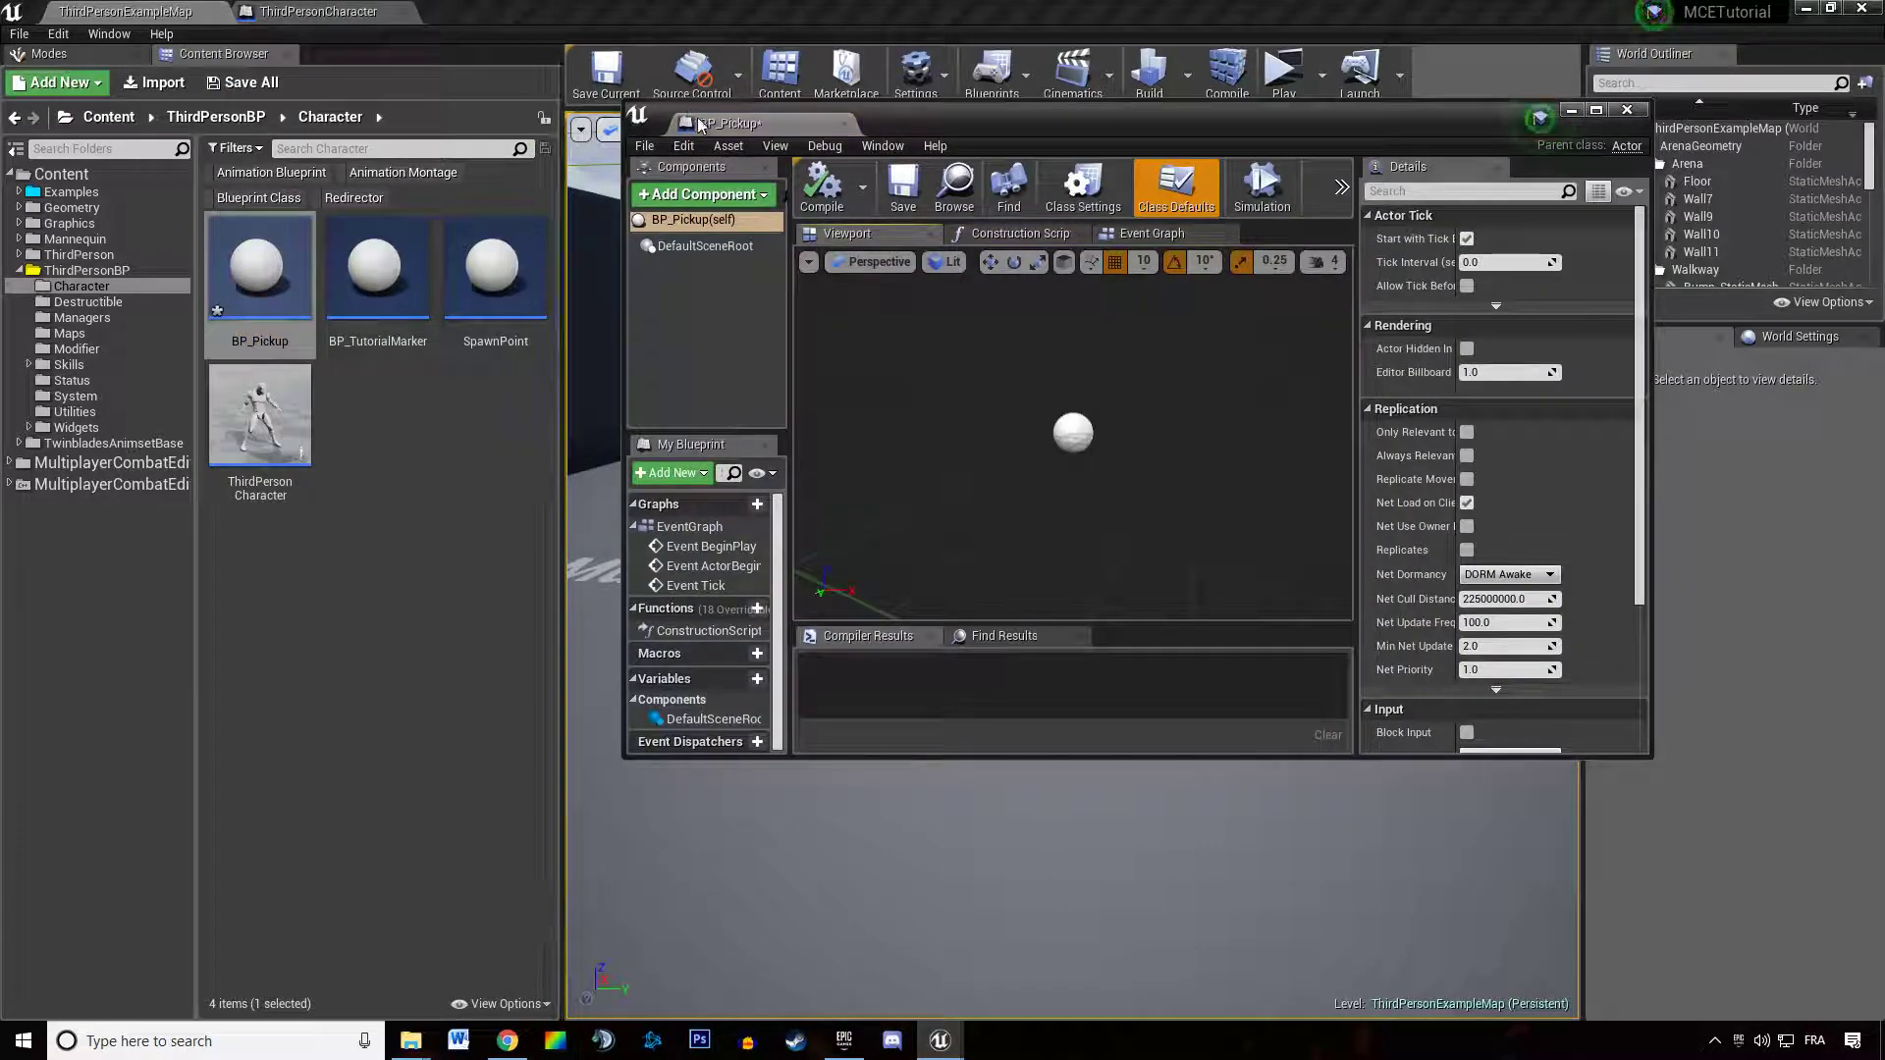
pyautogui.moveTo(690, 120); pyautogui.dragTo(442, 16)
# Add a Static Mesh component to BP_Pickup and raise it to Z location 40
pyautogui.click(77, 85)
pyautogui.write('statu')
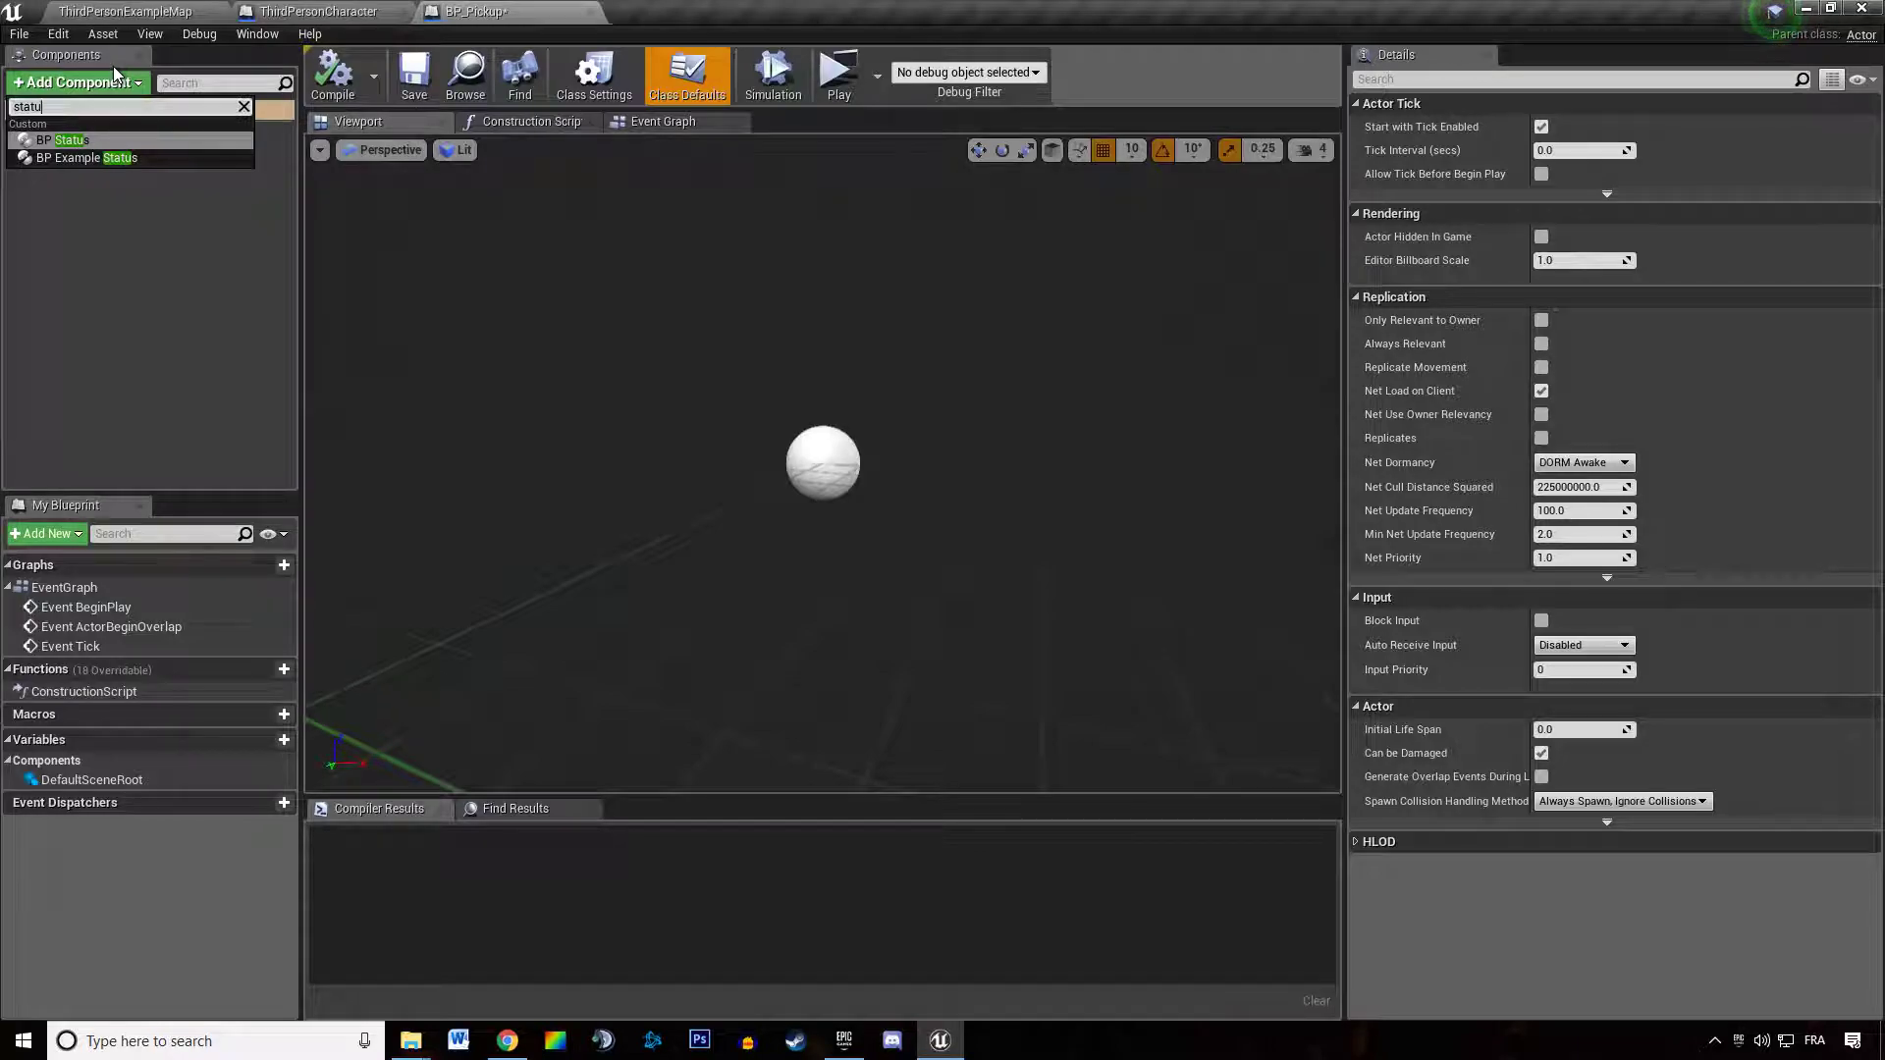
pyautogui.press('BackSpace')
pyautogui.write('i')
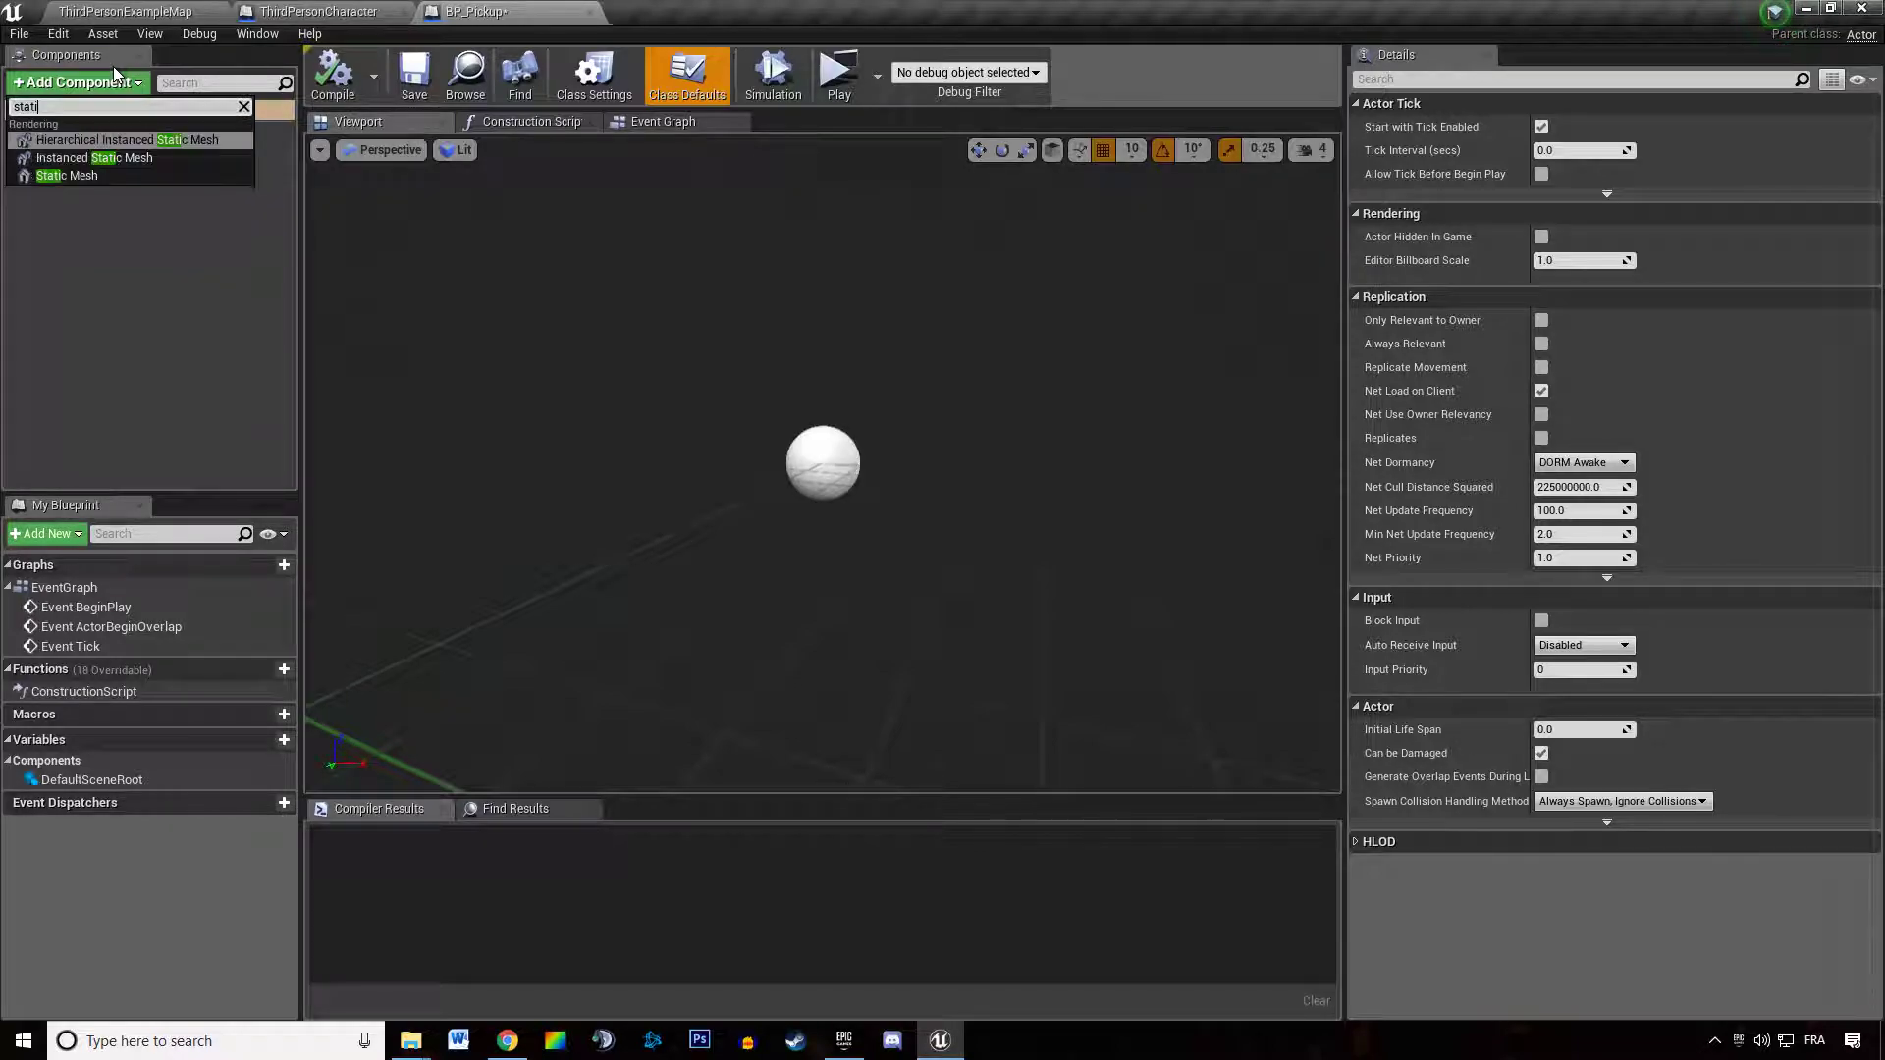
pyautogui.click(75, 176)
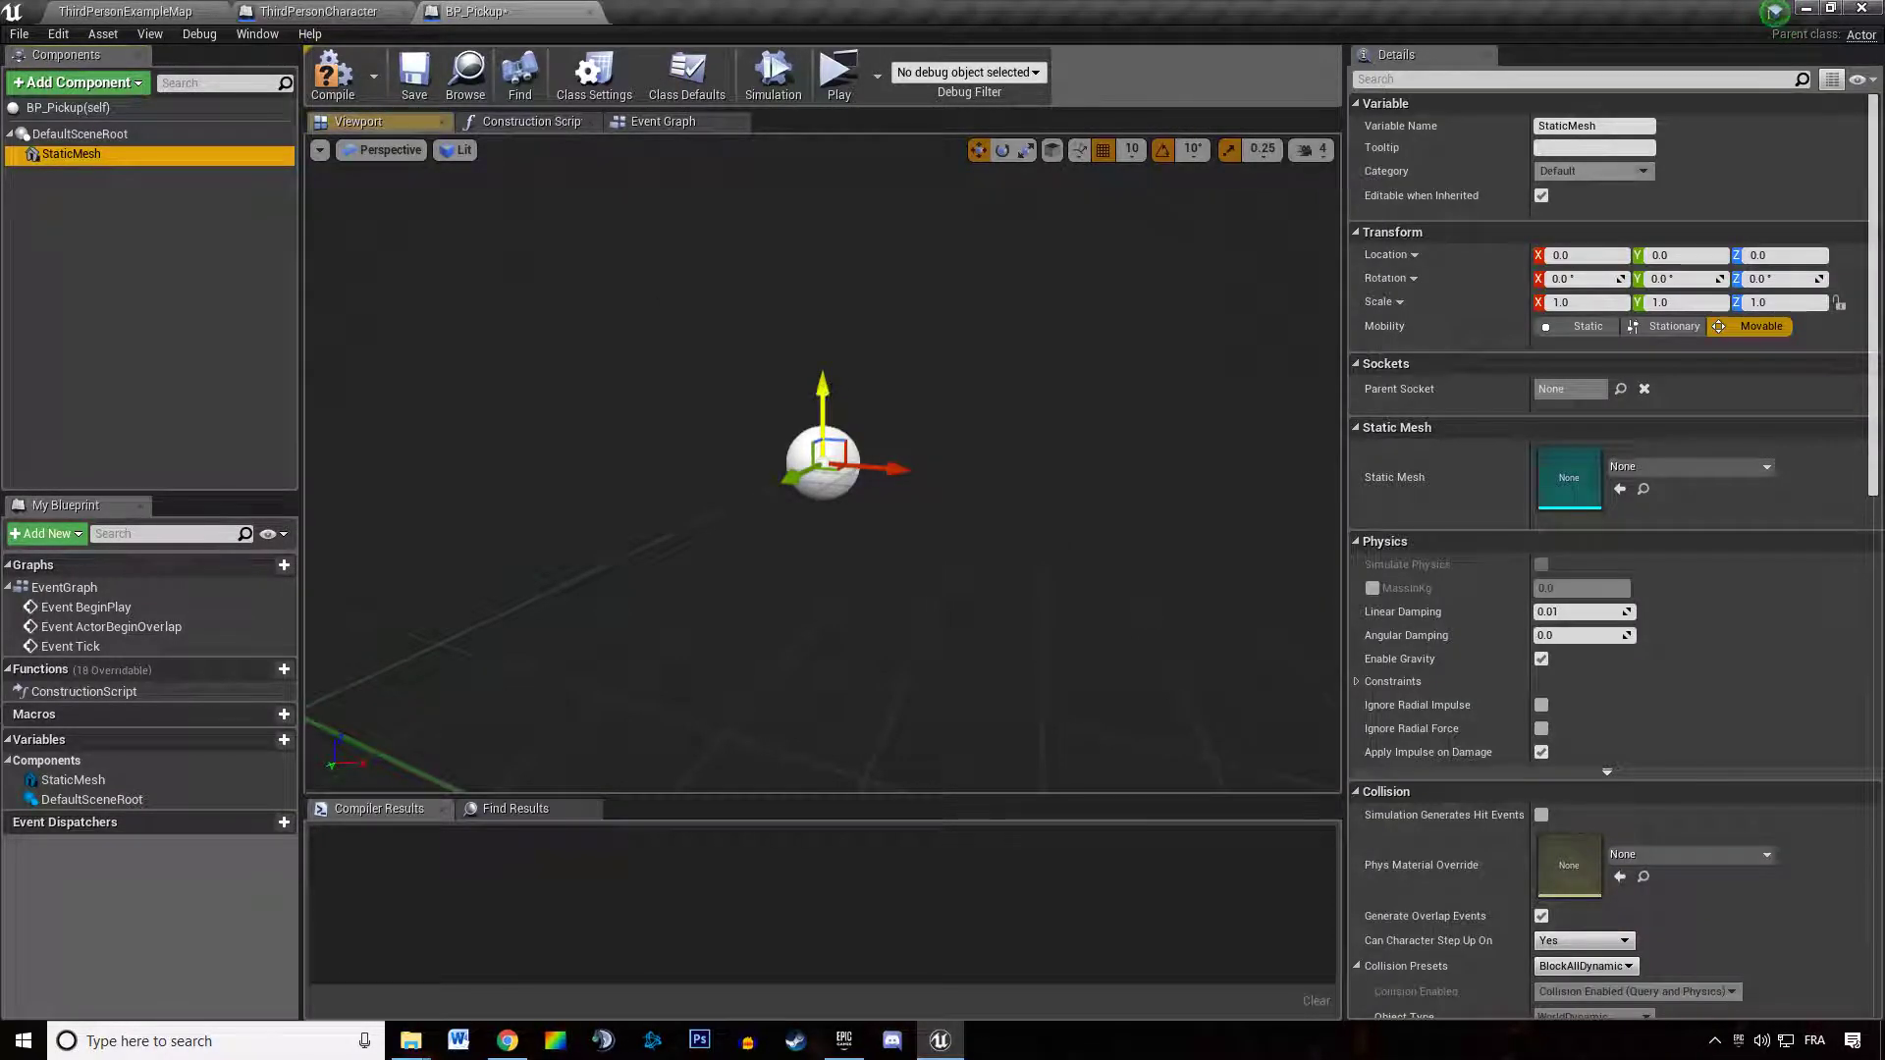
pyautogui.moveTo(824, 393); pyautogui.dragTo(850, 218)
# Assign the SM_Ball_01 mesh to the StaticMesh component
pyautogui.click(1665, 462)
pyautogui.write('s')
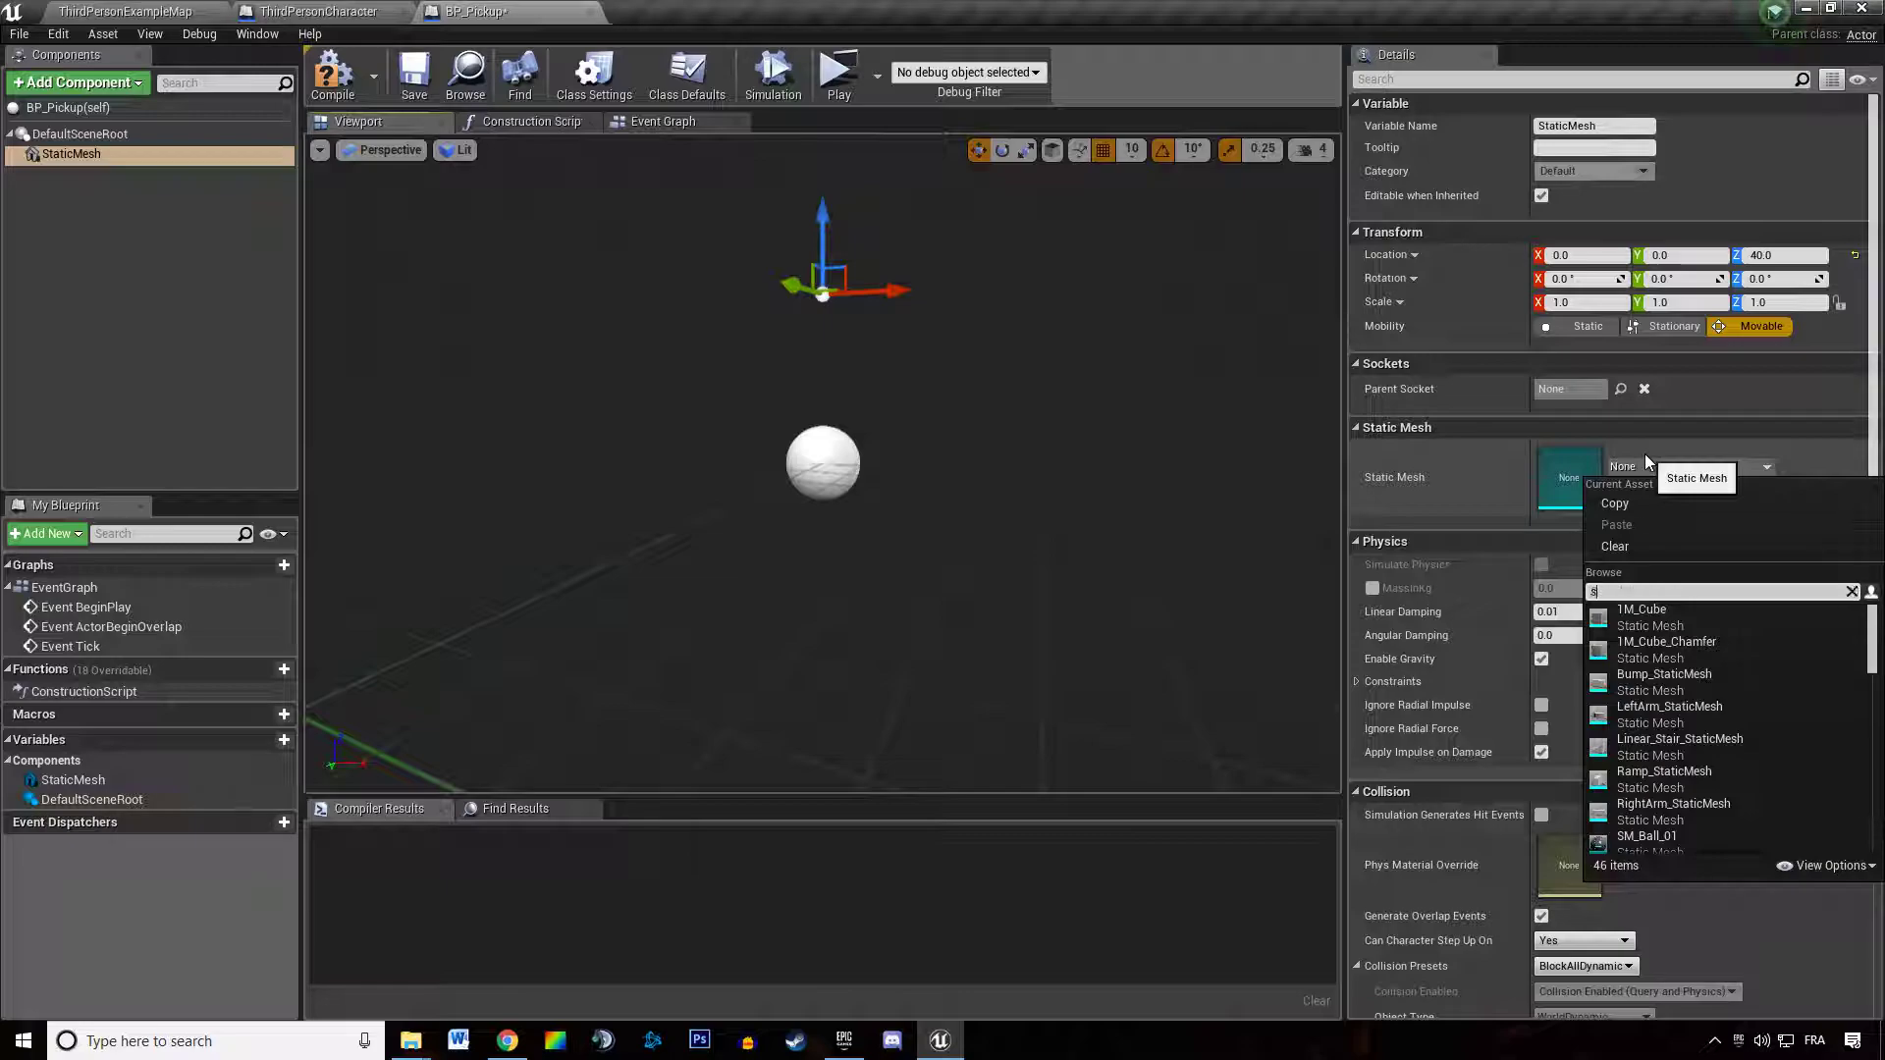
pyautogui.write('phere')
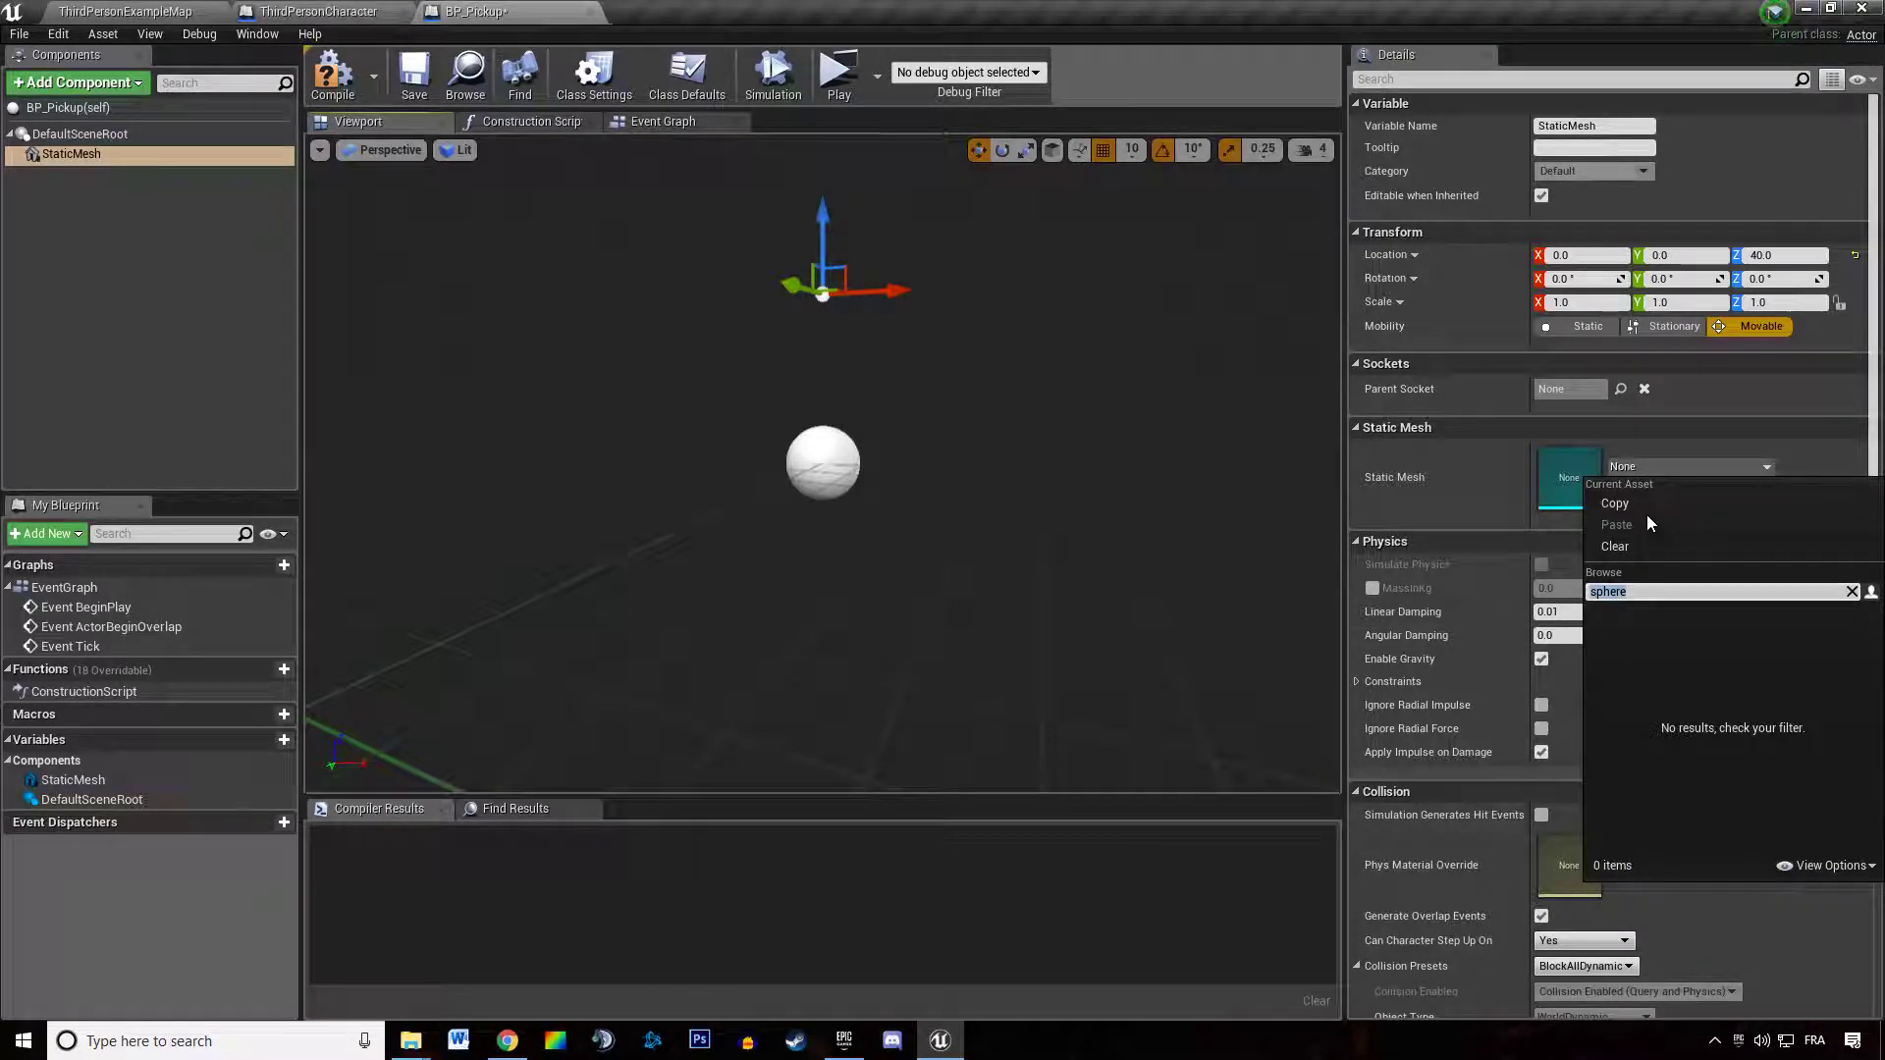
pyautogui.press('BackSpace')
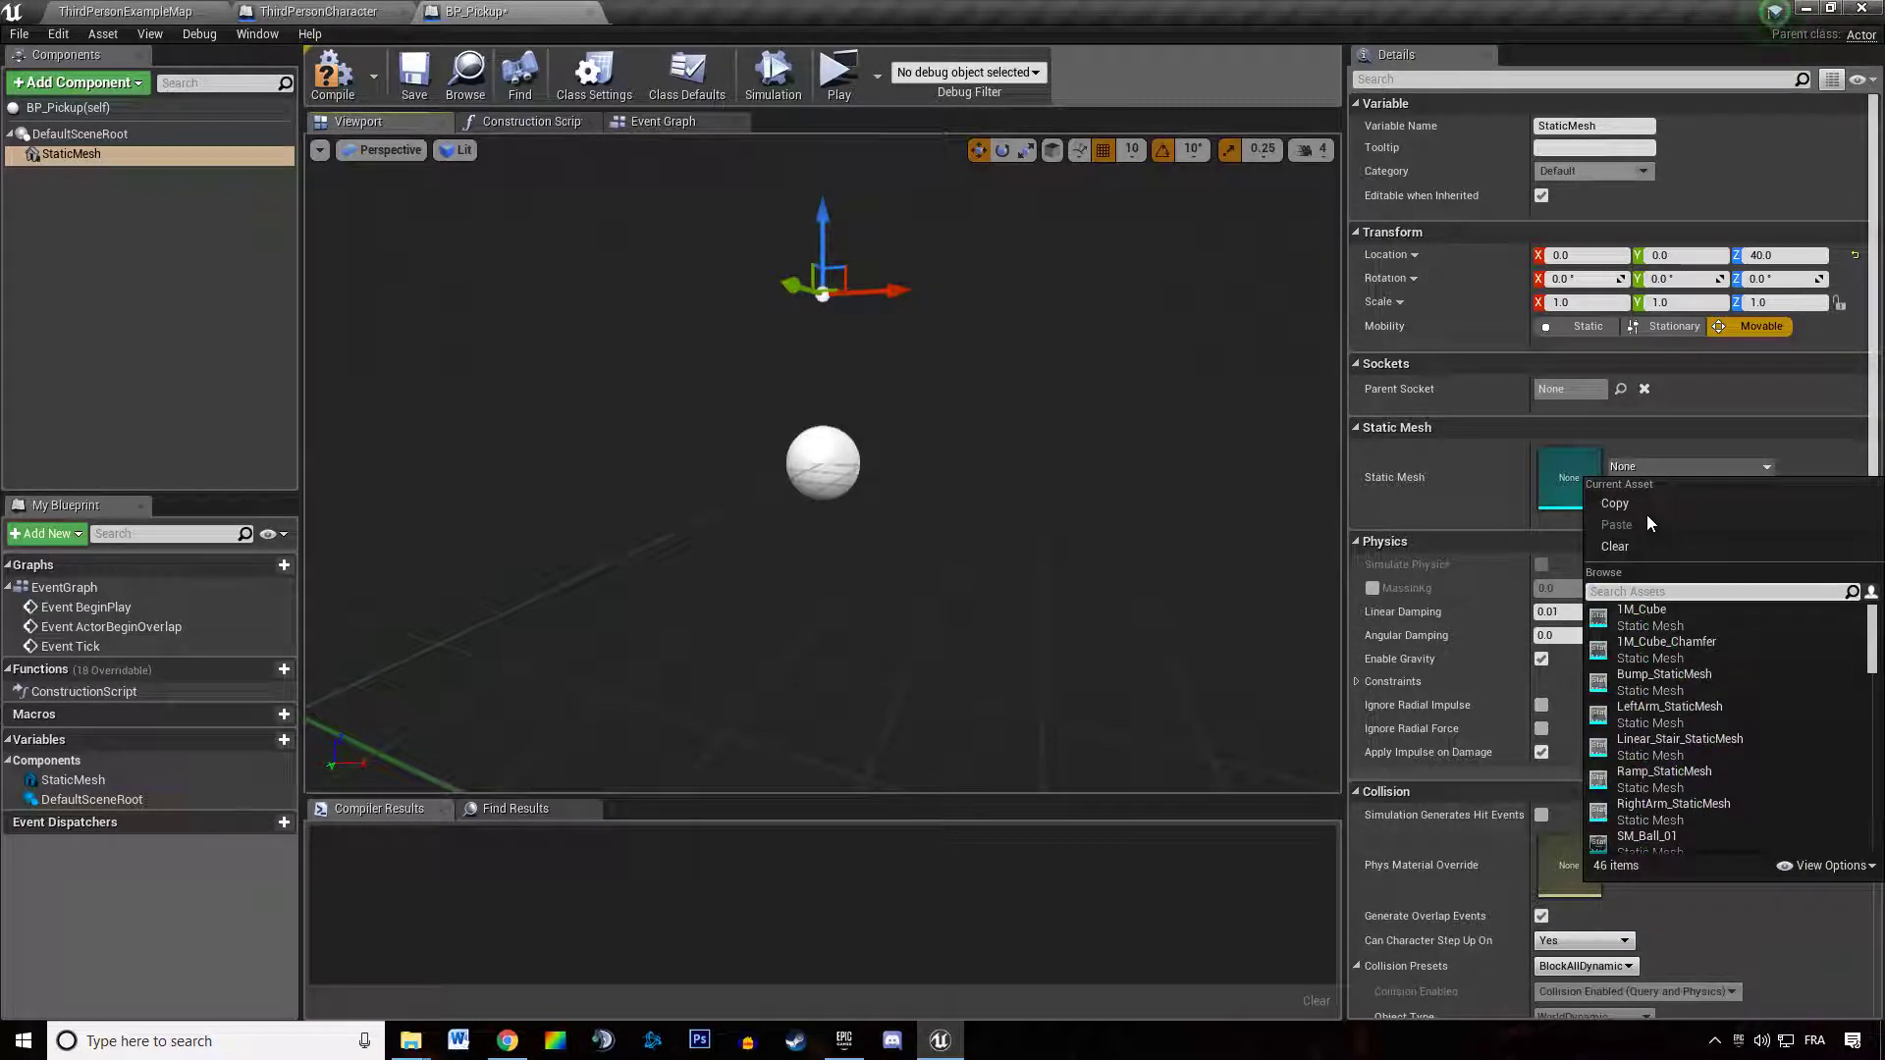
pyautogui.scroll(-1, 1717, 689)
pyautogui.click(1697, 795)
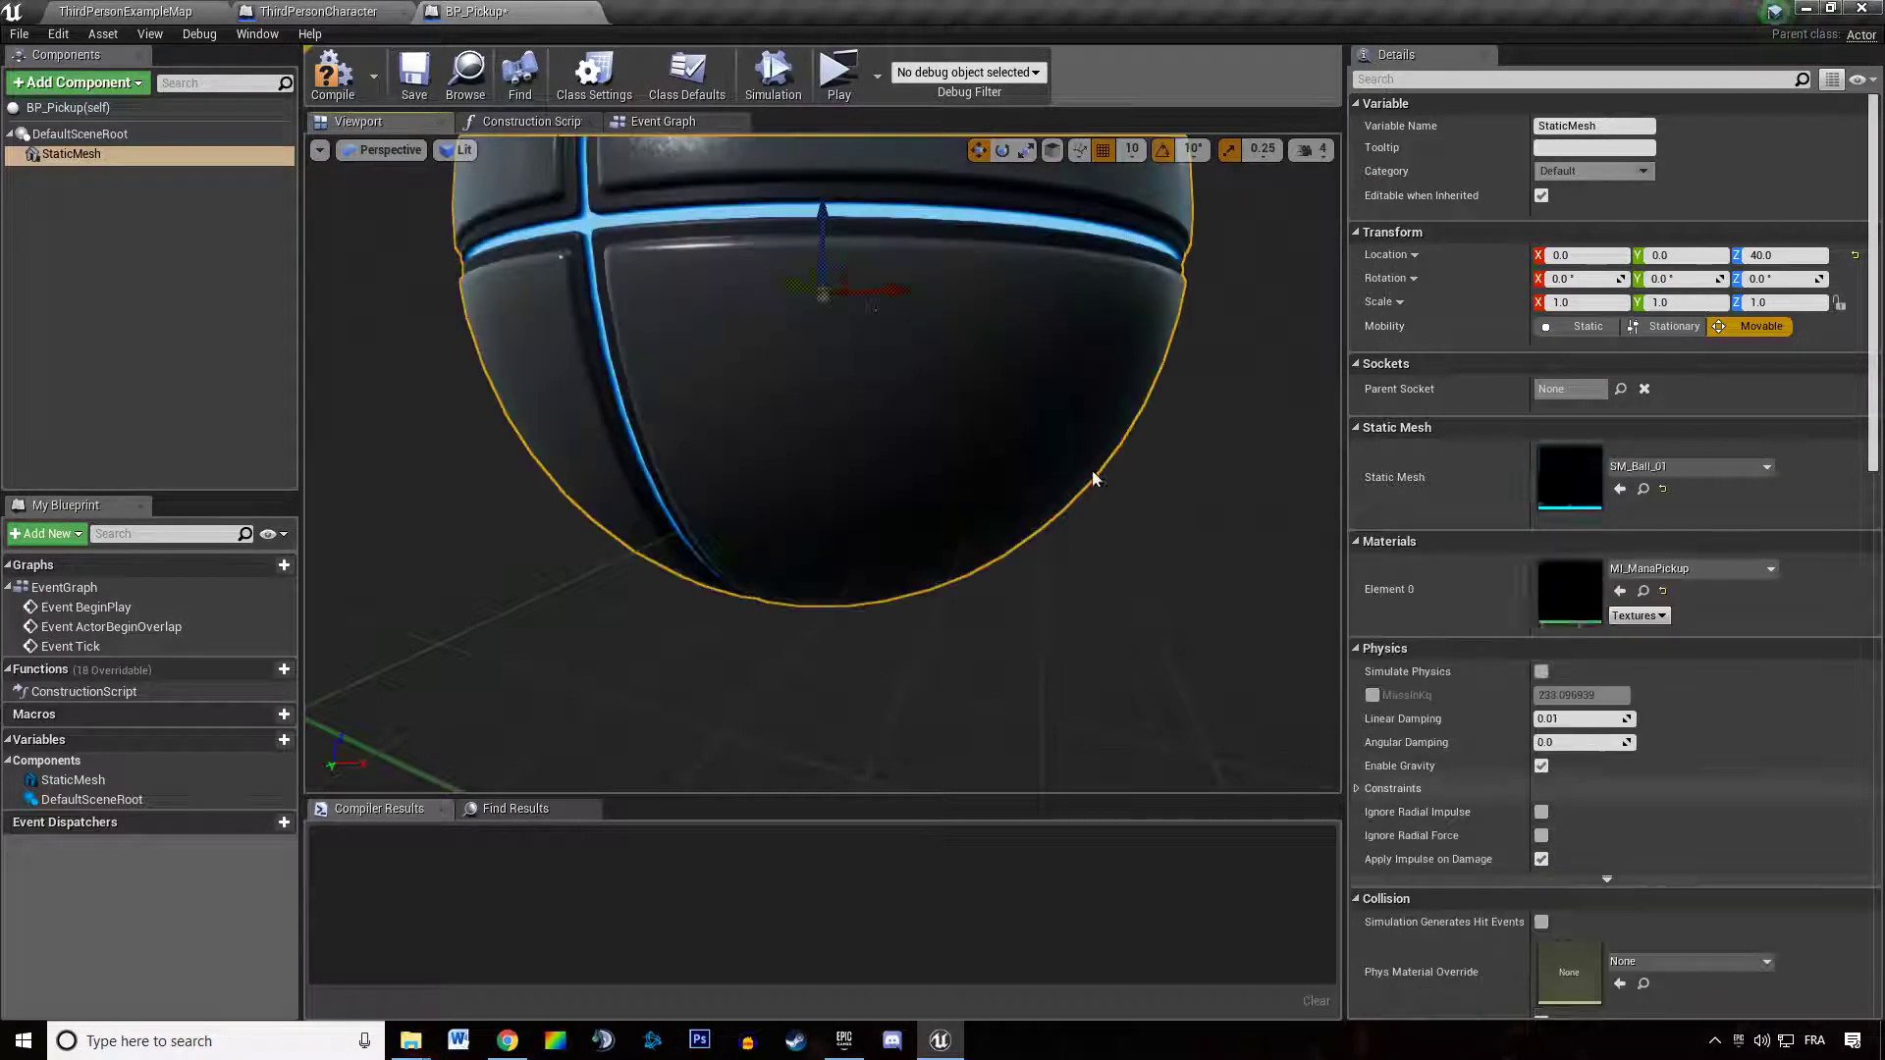
# Scale the ball mesh uniformly to 0.2 on all three axes
pyautogui.click(1812, 302)
pyautogui.write('.5')
pyautogui.press('Return')
pyautogui.write('.2')
pyautogui.press('Return')
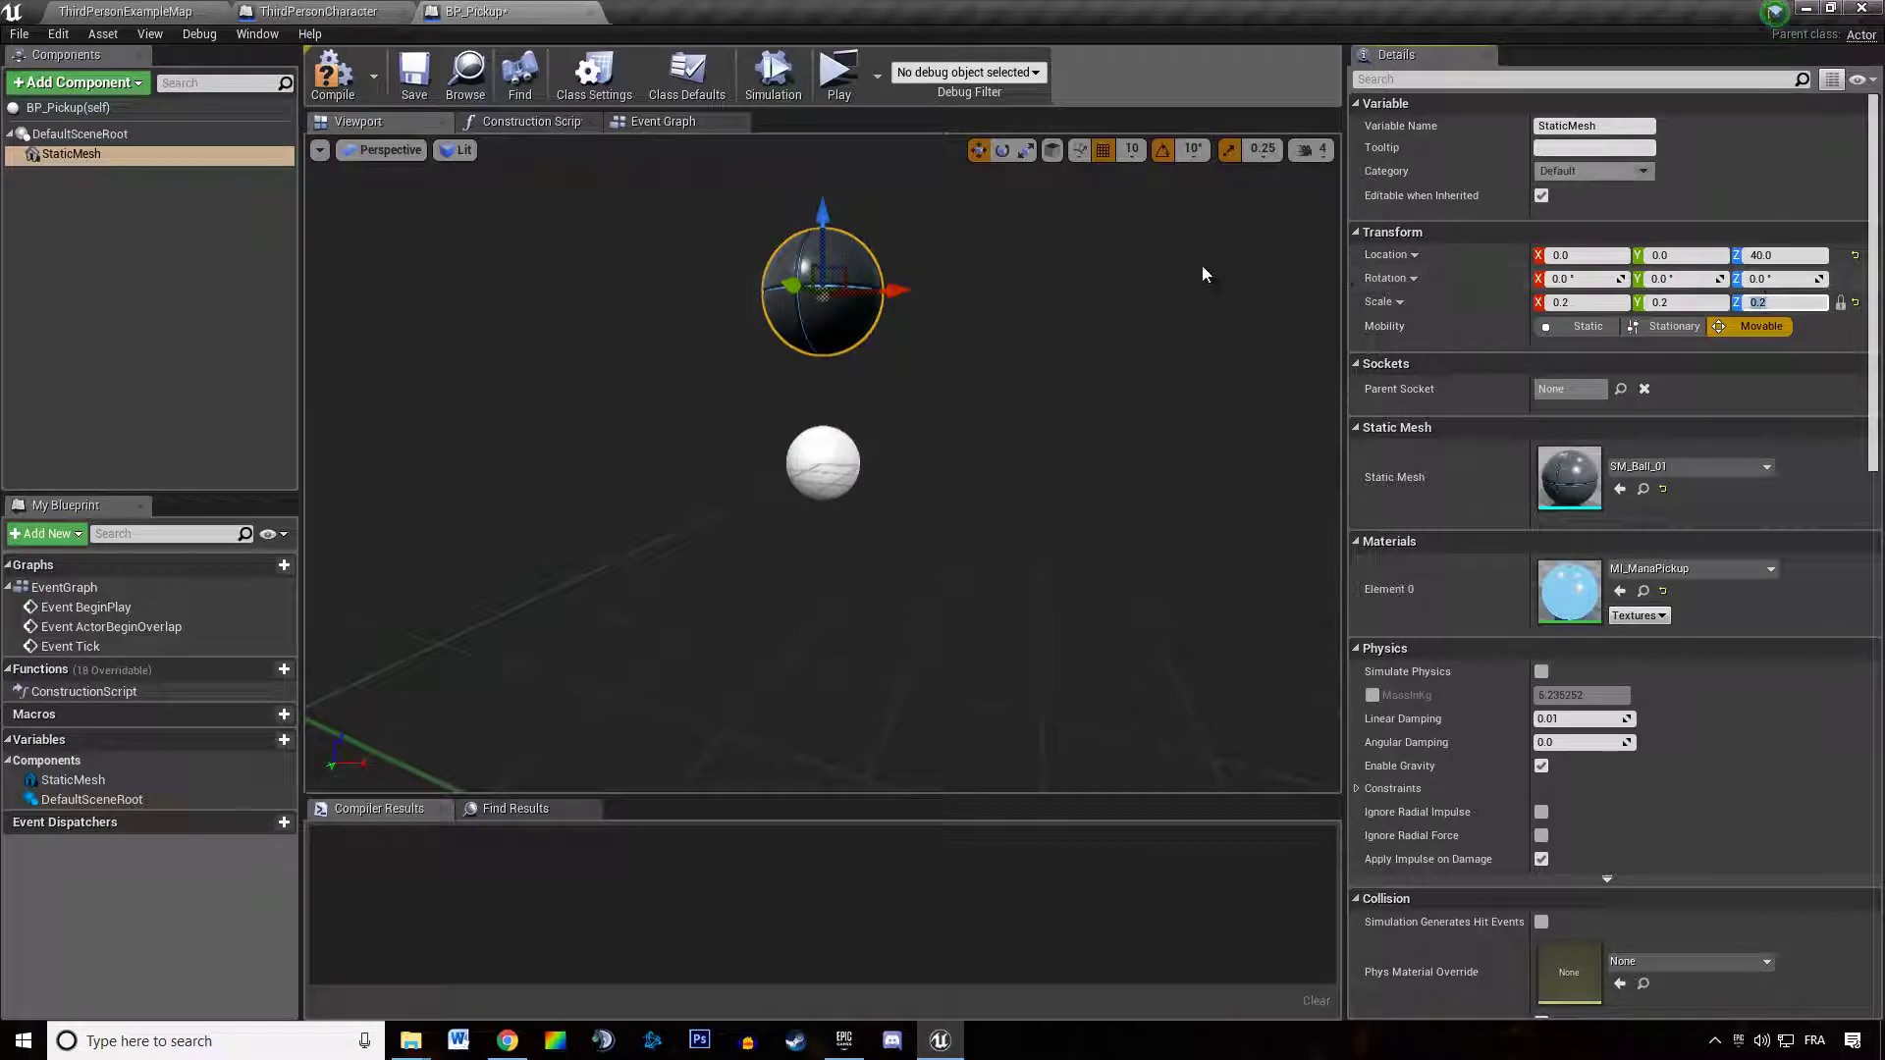
# Add a Sphere Collision component to BP_Pickup and attach it directly to DefaultSceneRoot beside the static mesh
pyautogui.click(79, 82)
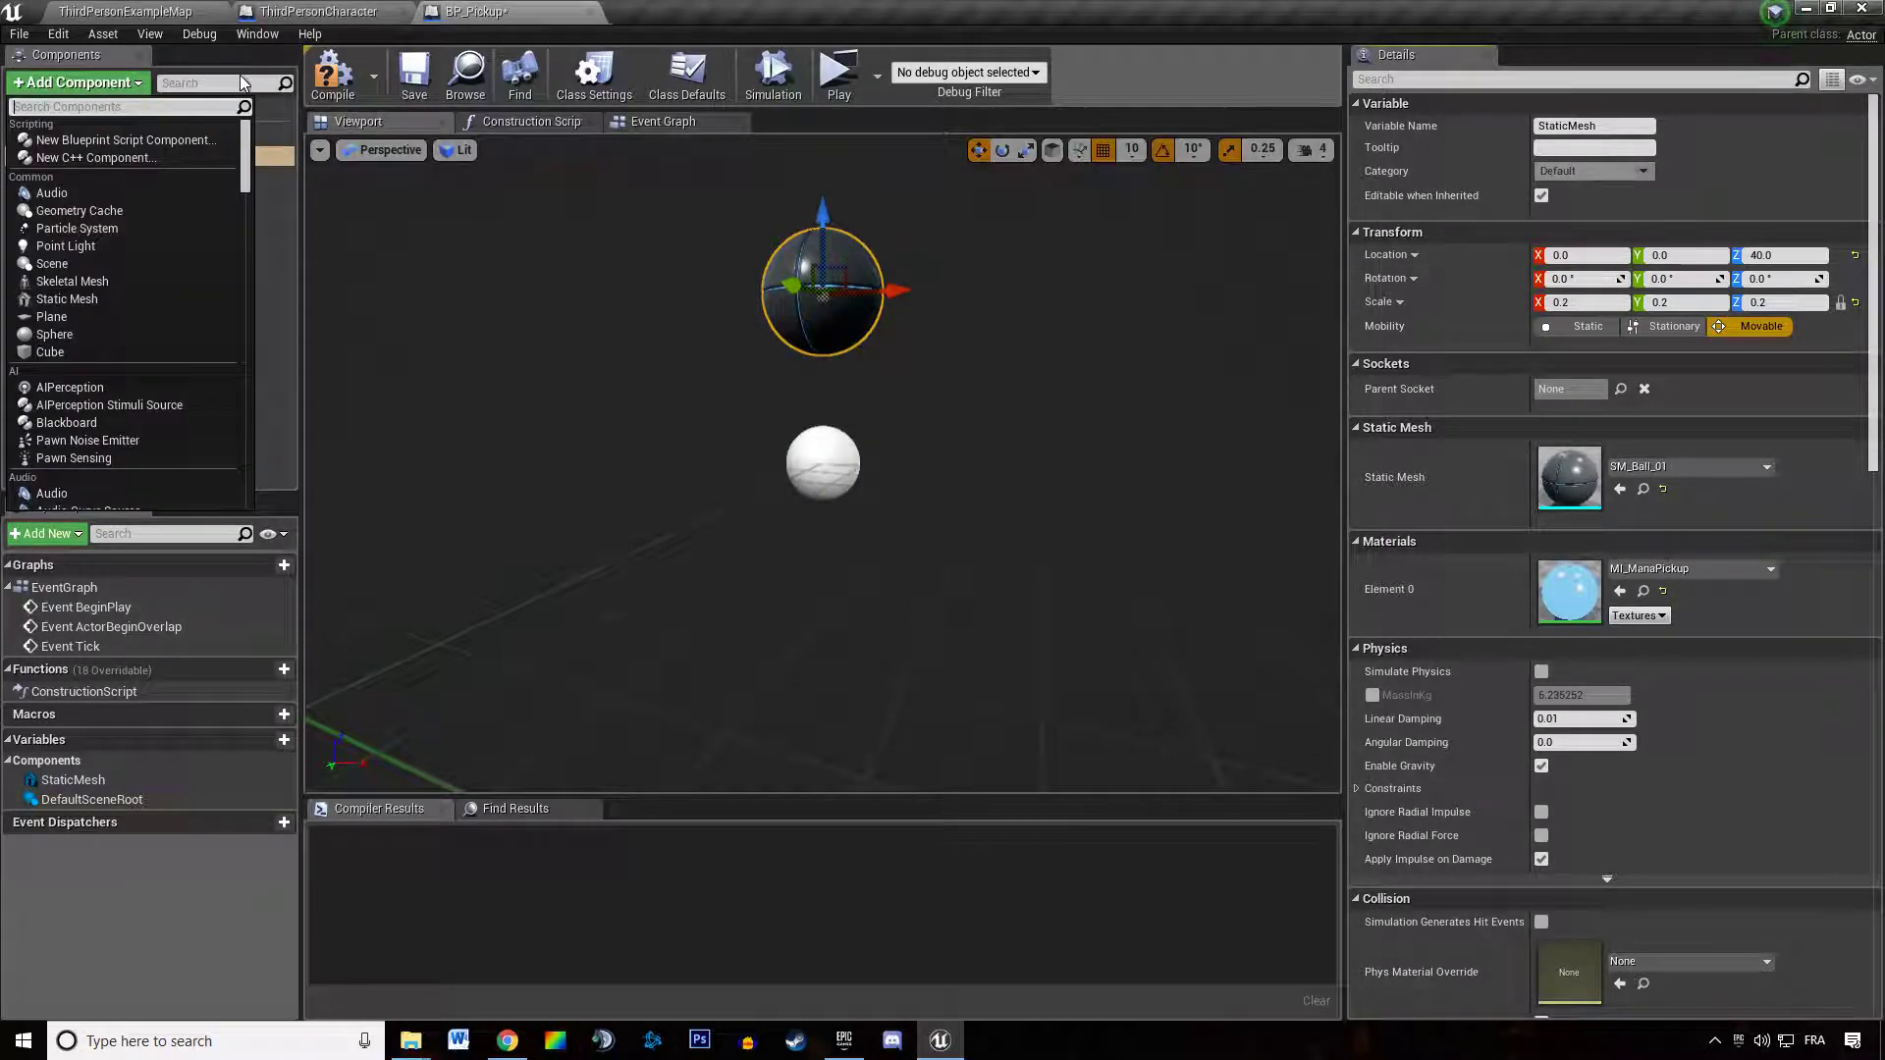
pyautogui.write('box')
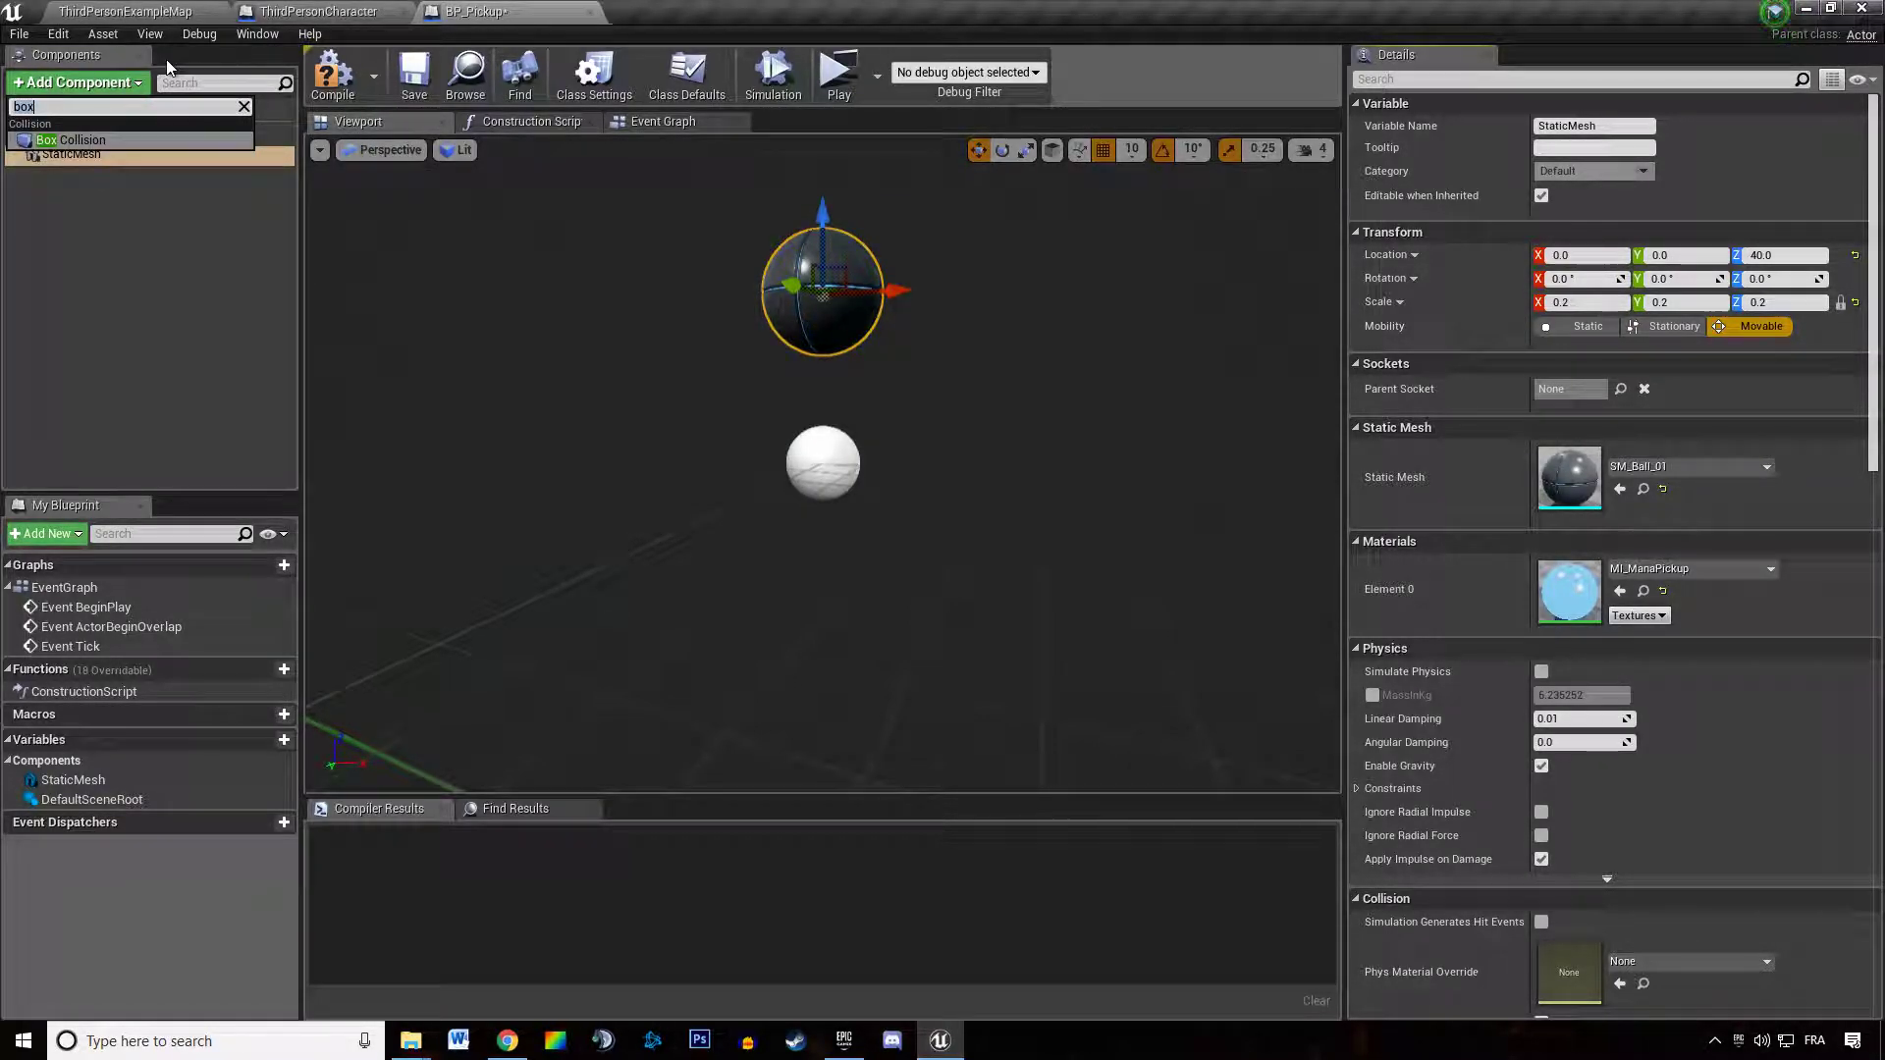
pyautogui.press('BackSpace')
pyautogui.press('BackSpace')
pyautogui.press('BackSpace')
pyautogui.write('sphere')
pyautogui.click(69, 139)
pyautogui.click(121, 186)
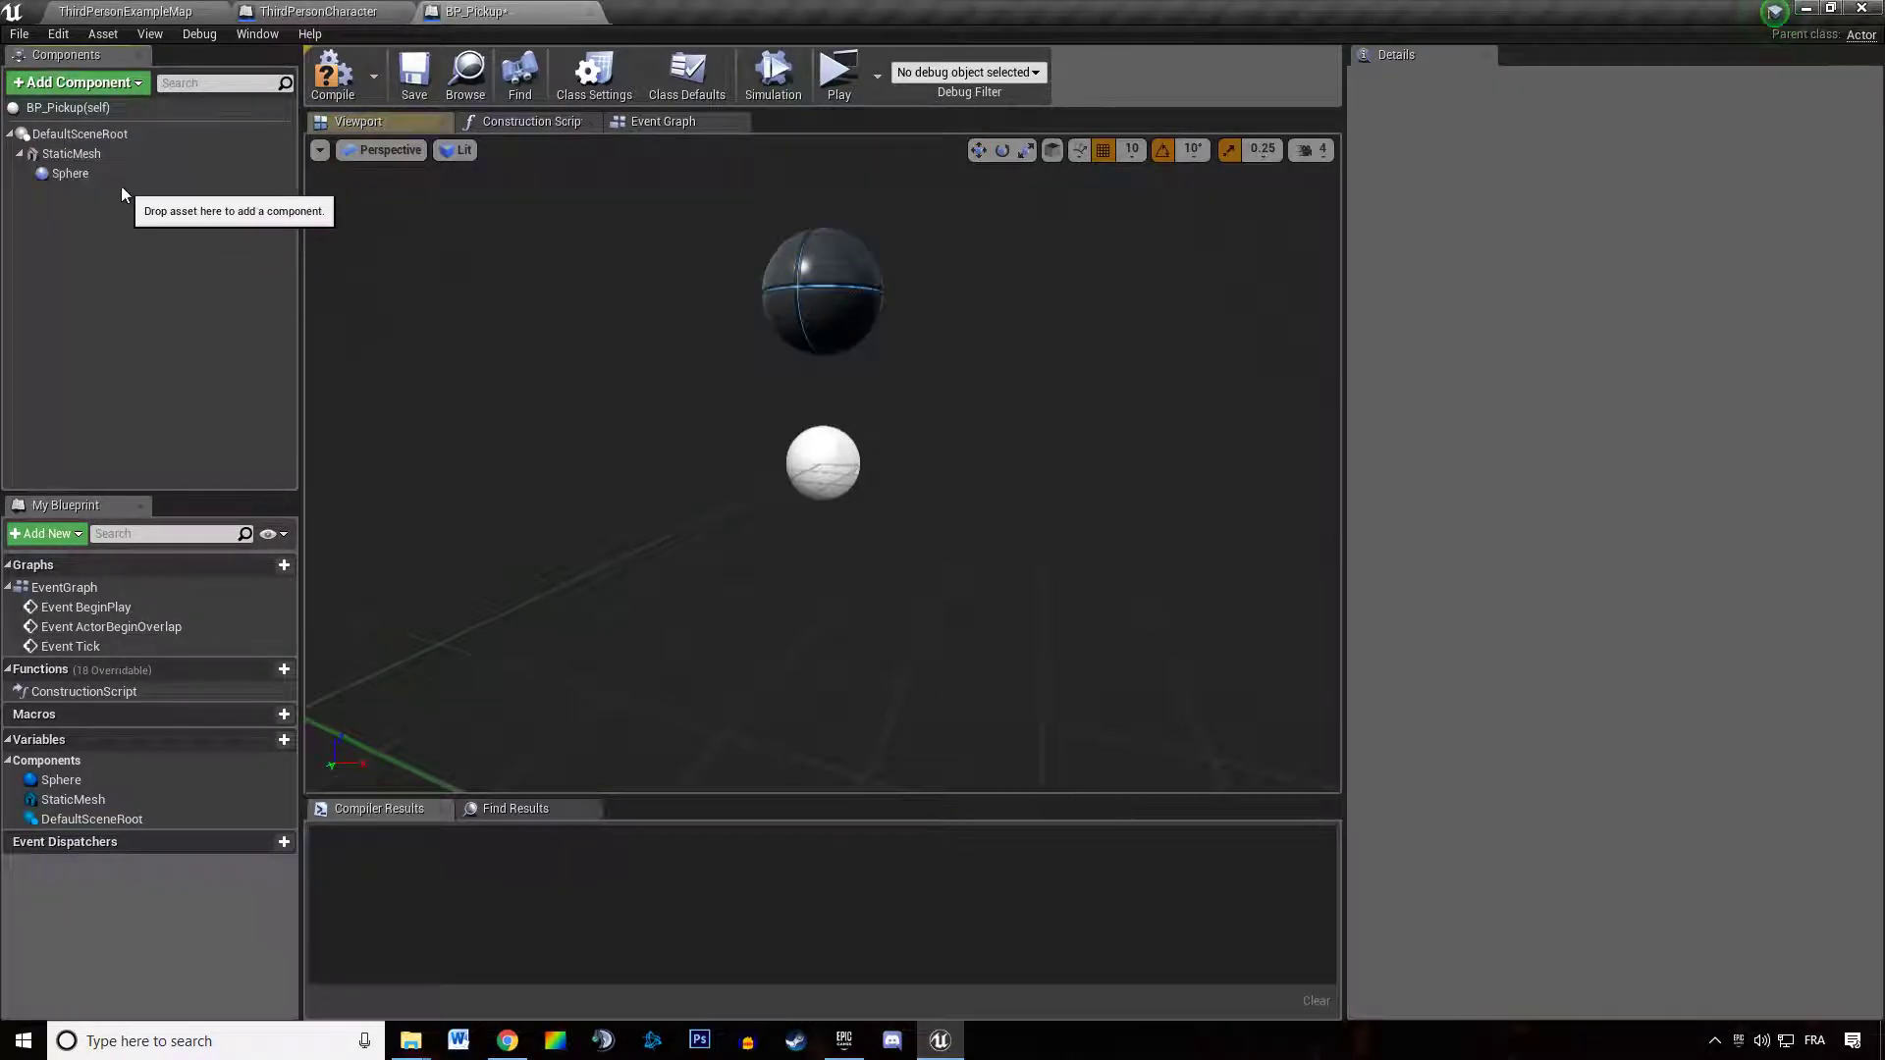
pyautogui.click(88, 173)
# Set the Sphere collision component's radius to 100
pyautogui.click(1591, 451)
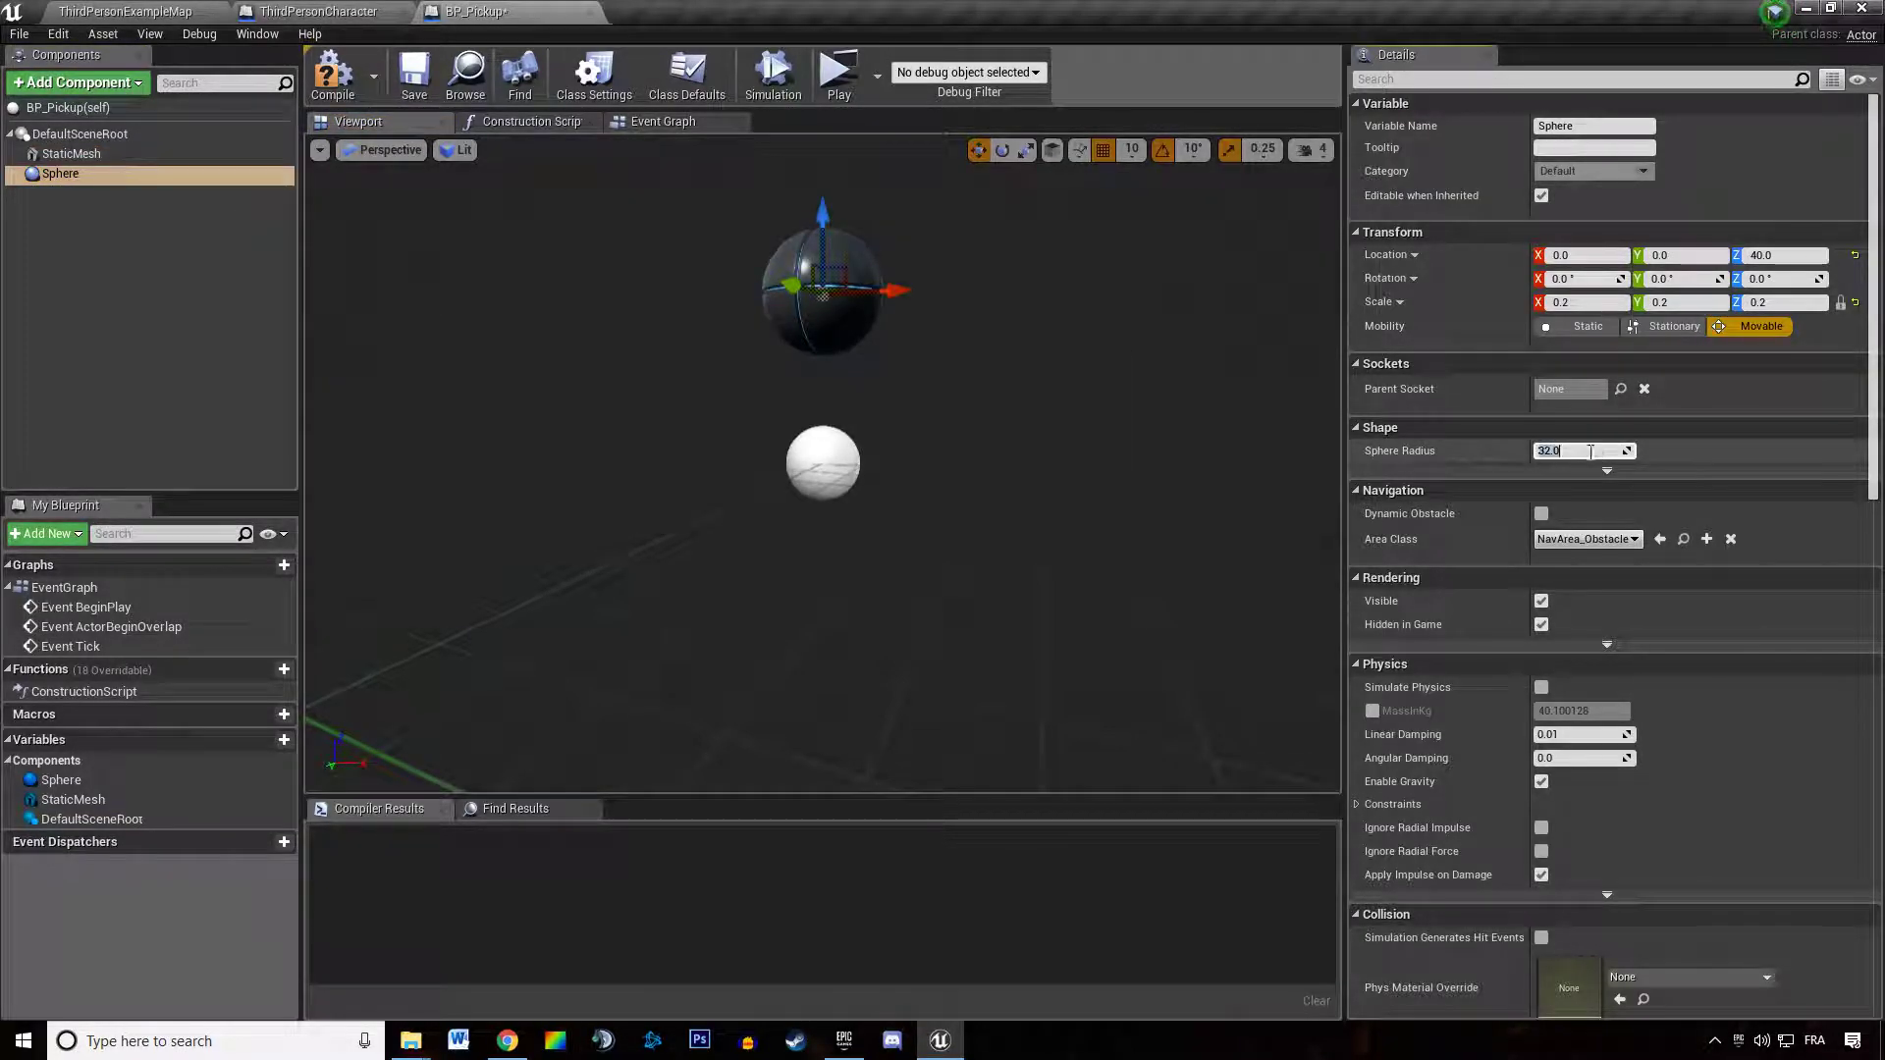
pyautogui.write('100')
pyautogui.press('Return')
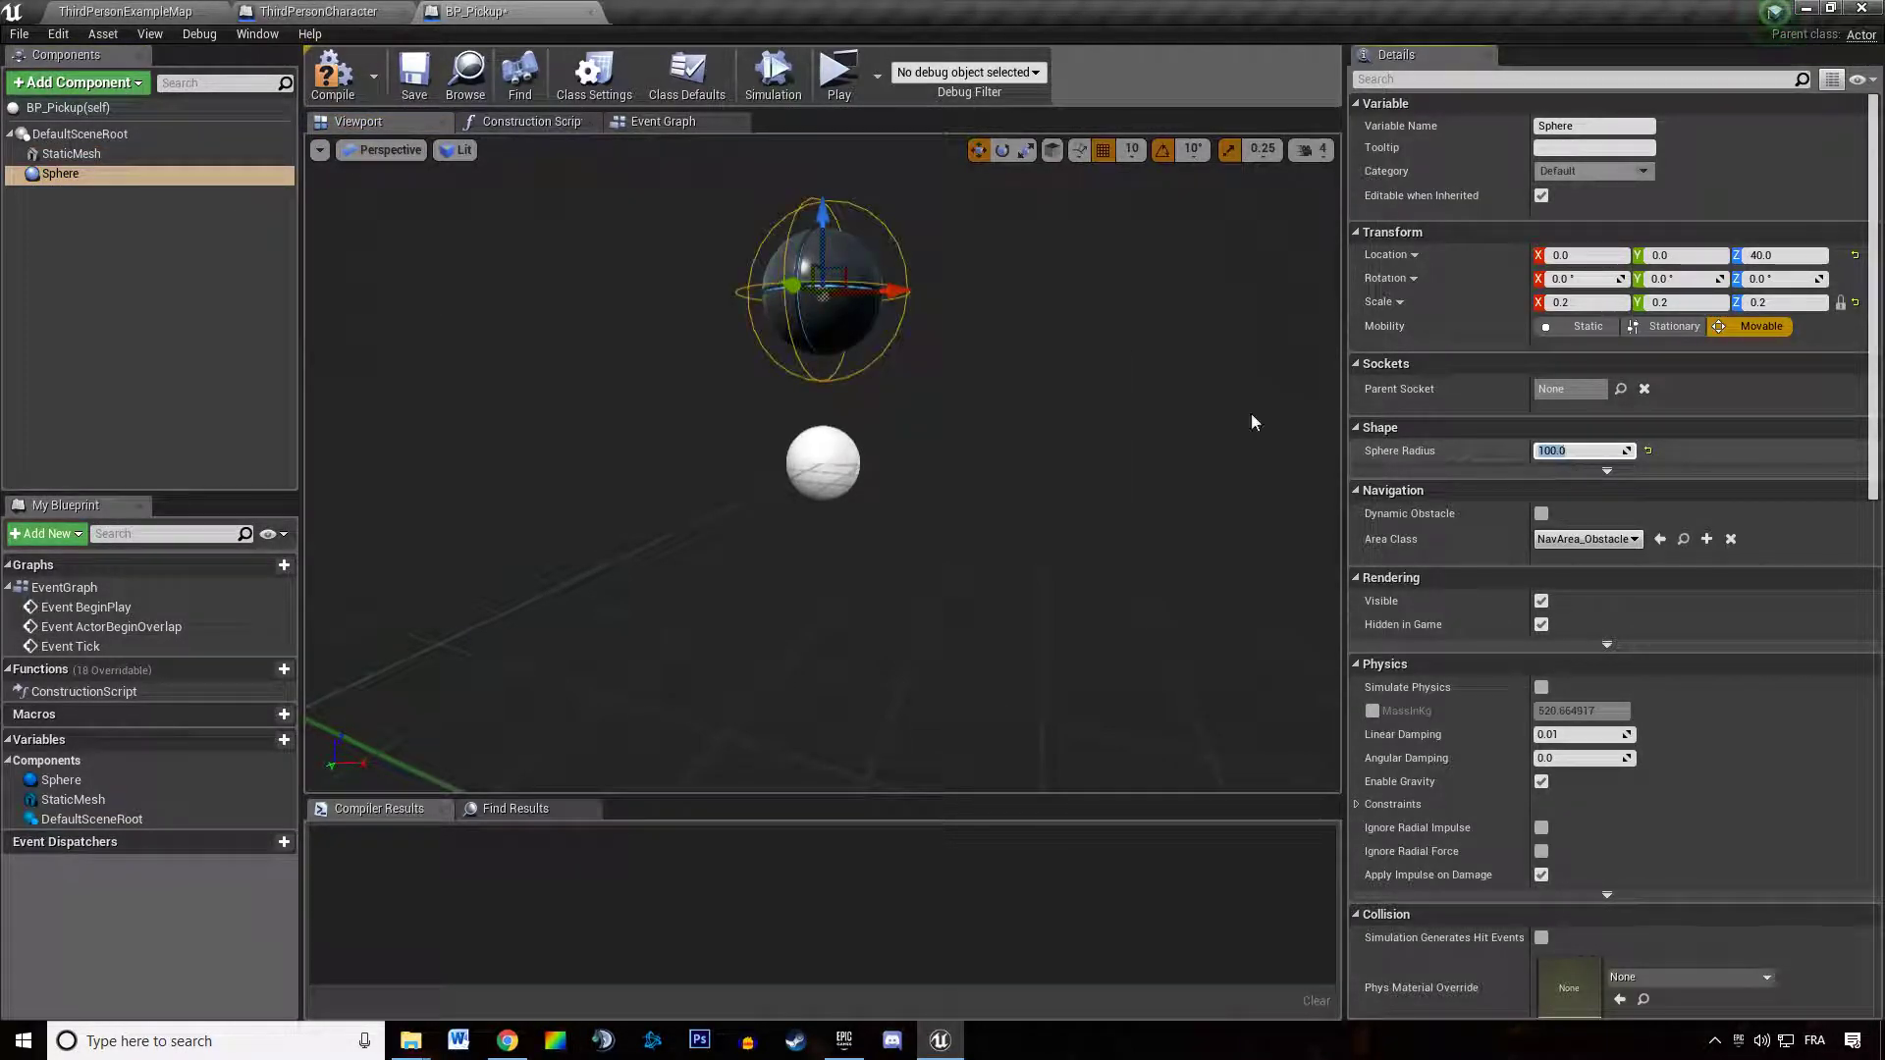
pyautogui.moveTo(1256, 393); pyautogui.dragTo(1072, 350, button='right')
# Place a BP_Pickup instance on the floor of ThirdPersonExampleMap, then save and compile the BP_Pickup blueprint
pyautogui.click(90, 8)
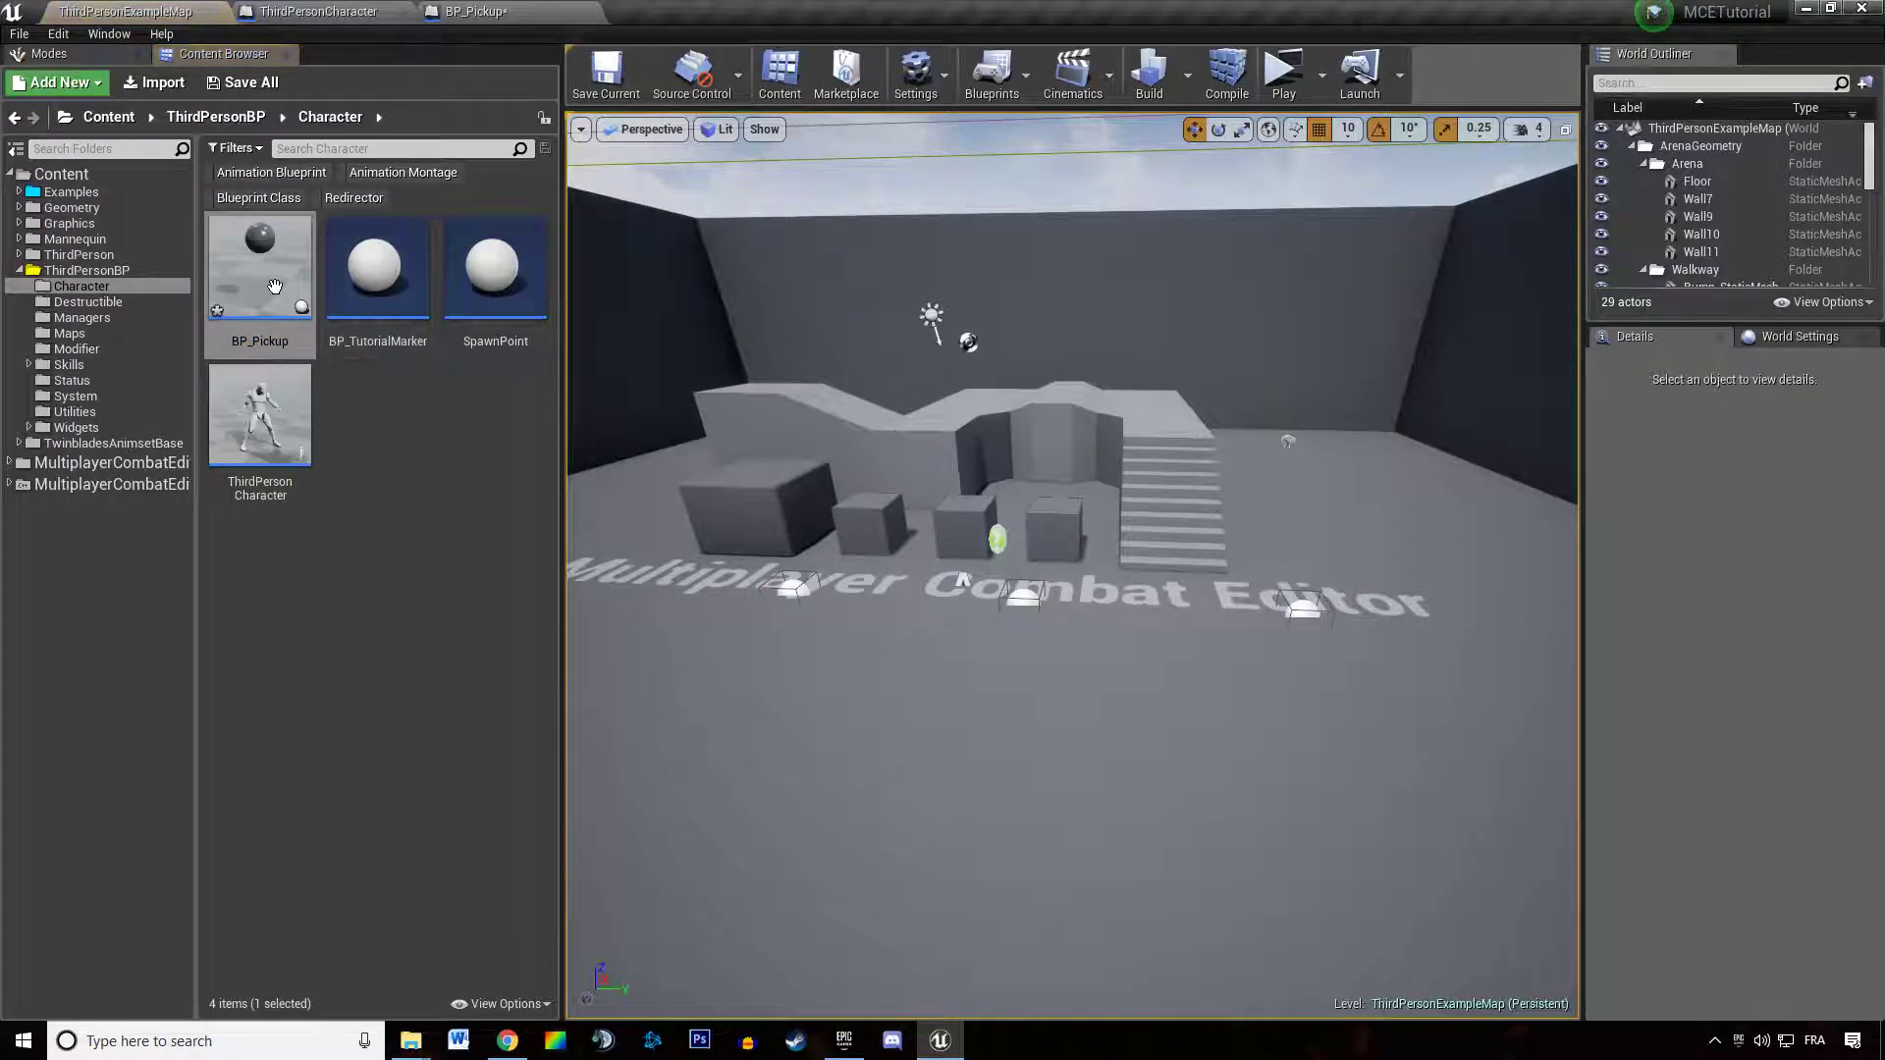
pyautogui.moveTo(275, 286); pyautogui.dragTo(1078, 594)
pyautogui.click(476, 12)
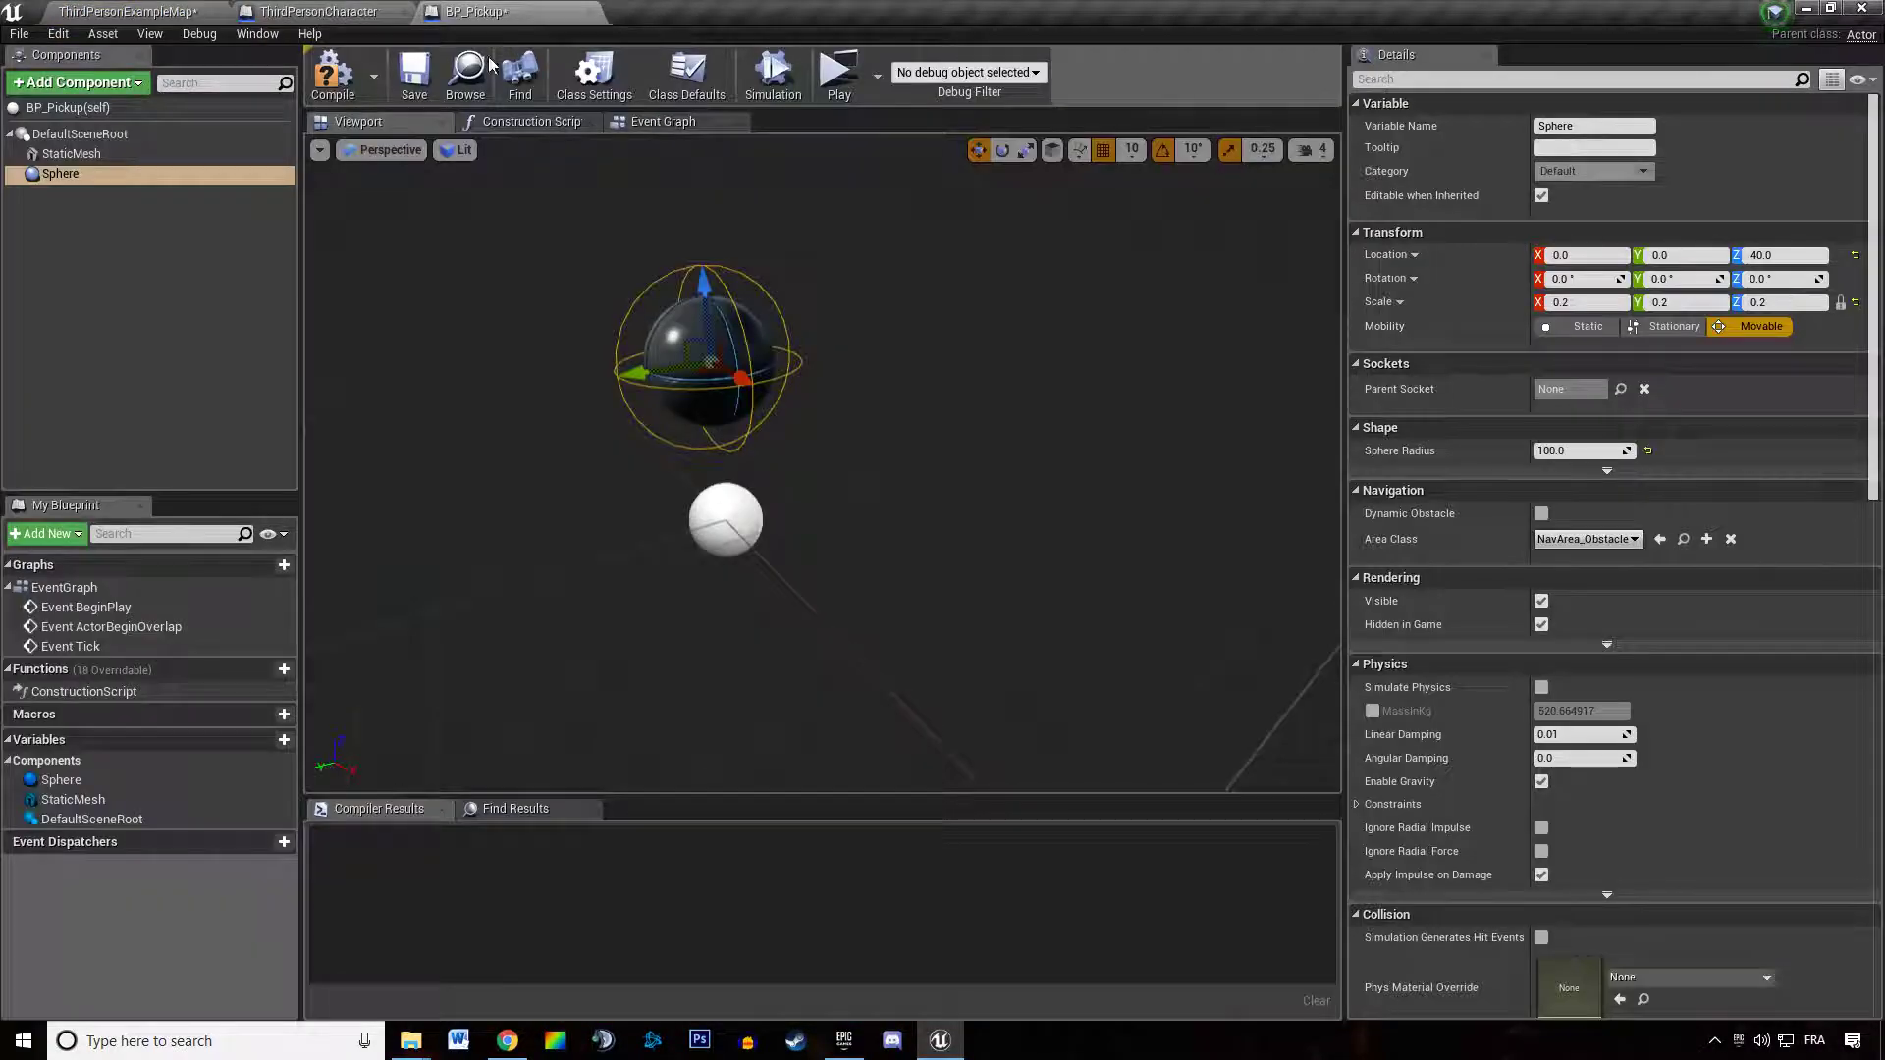
pyautogui.hotkey('ctrl', 'shift', 's')
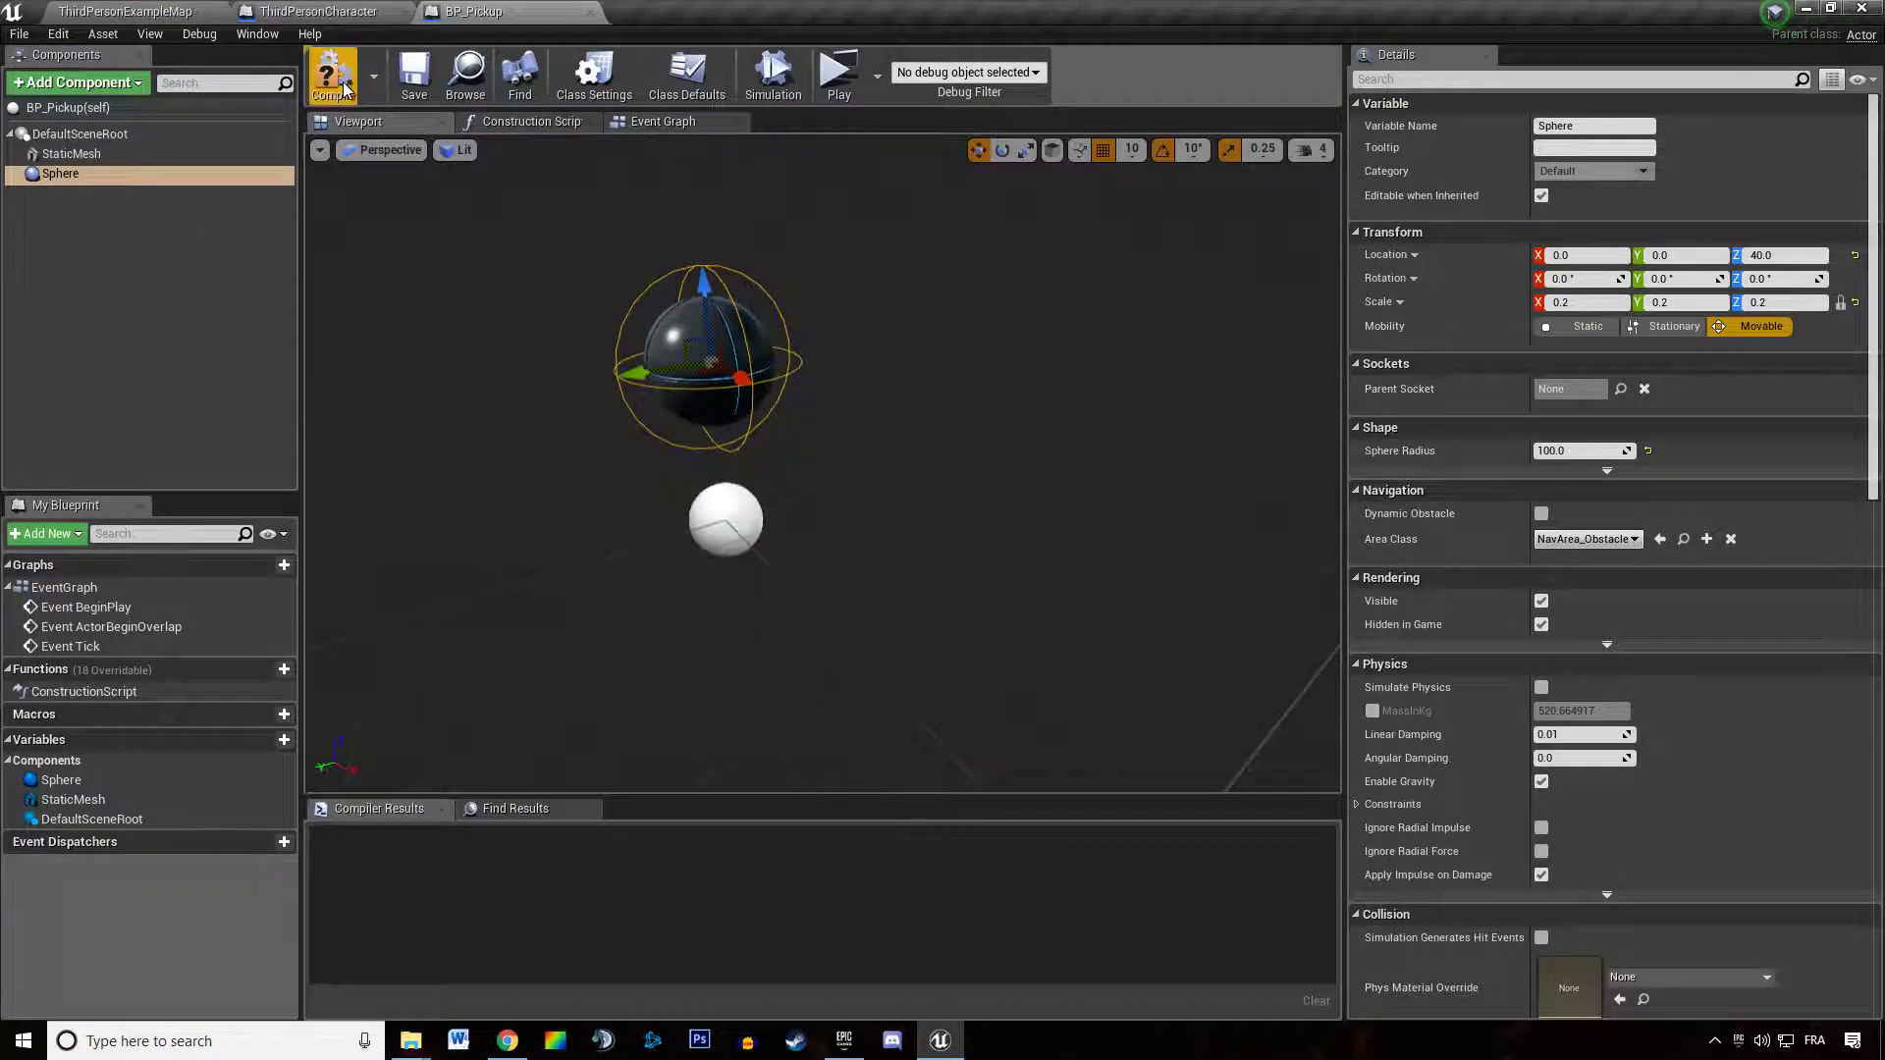
pyautogui.click(362, 94)
# Add an OnComponentBeginOverlap event for the Sphere component and delete the three disabled default event nodes
pyautogui.rightClick(94, 181)
pyautogui.moveTo(130, 217)
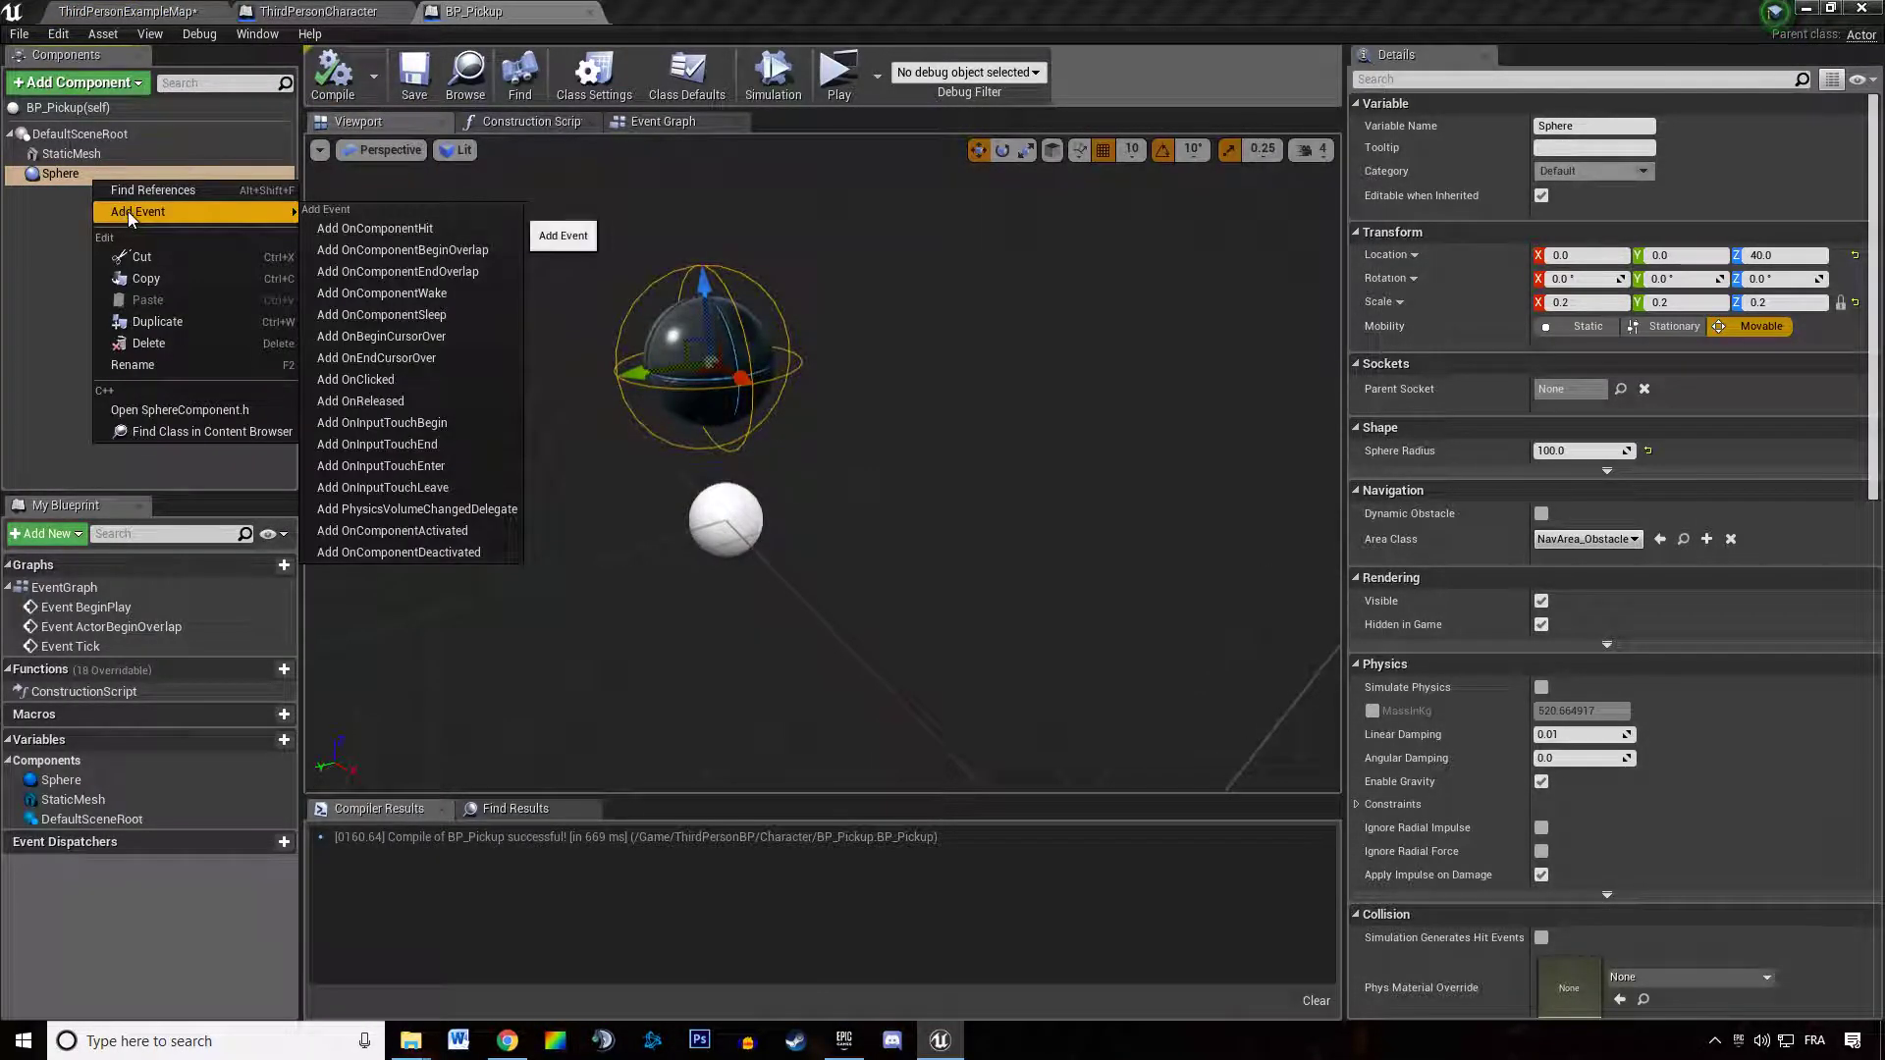
pyautogui.click(416, 248)
pyautogui.scroll(-4, 455, 465)
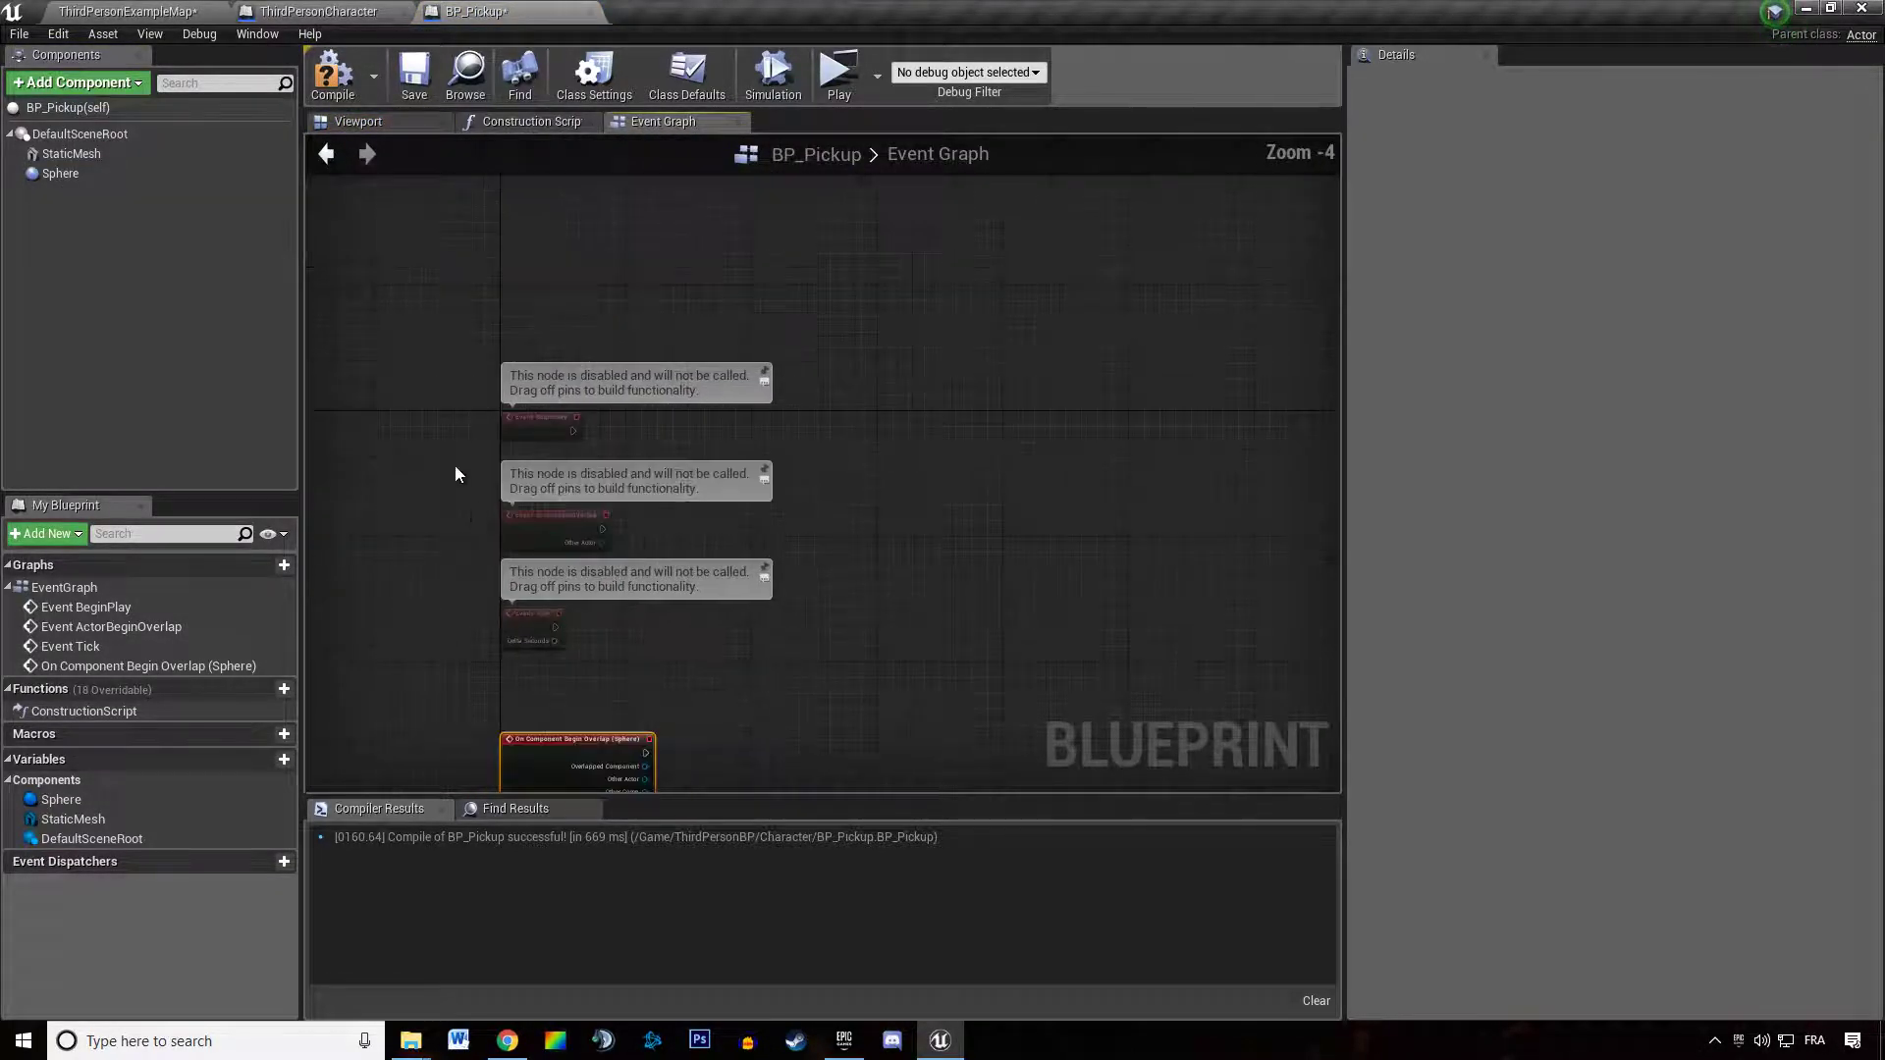
pyautogui.press('Delete')
pyautogui.scroll(4, 575, 694)
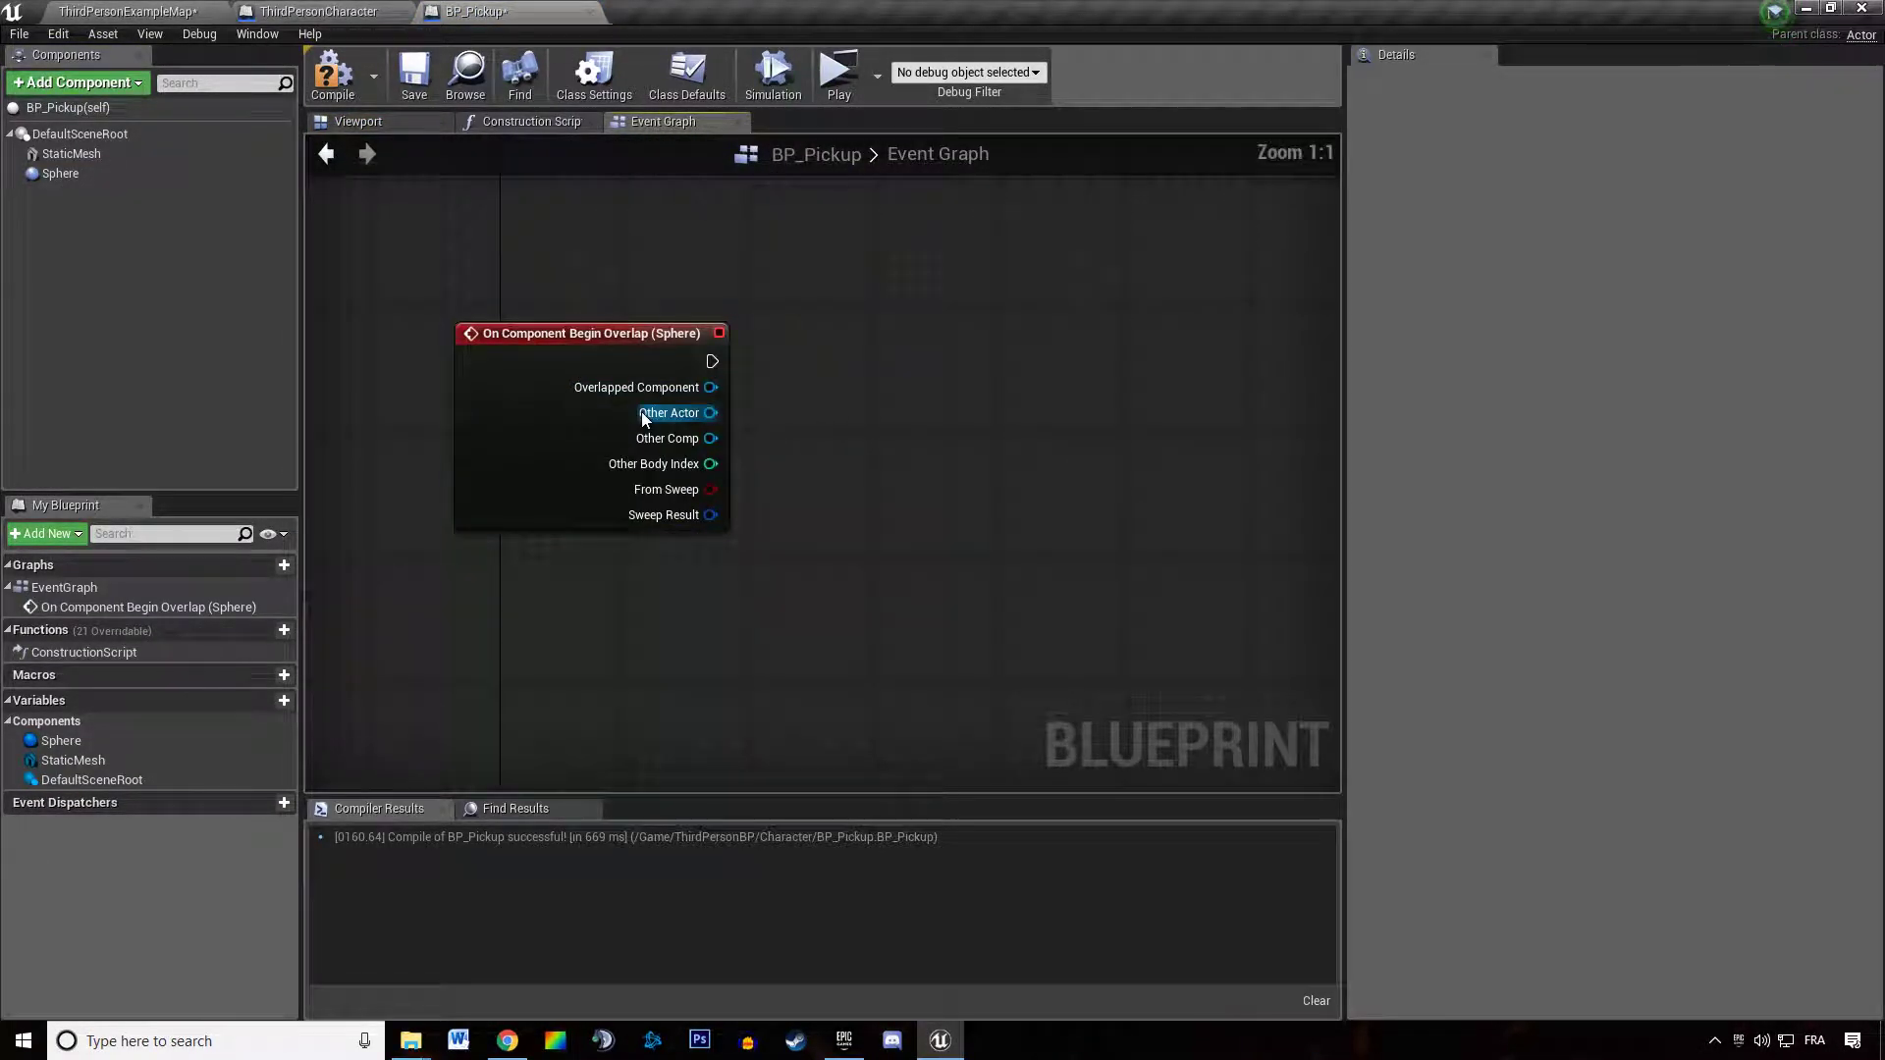
# Try casting the overlap event's Other Actor to ThirdPersonCharacter
pyautogui.moveTo(709, 413); pyautogui.dragTo(956, 391)
pyautogui.write('cast to')
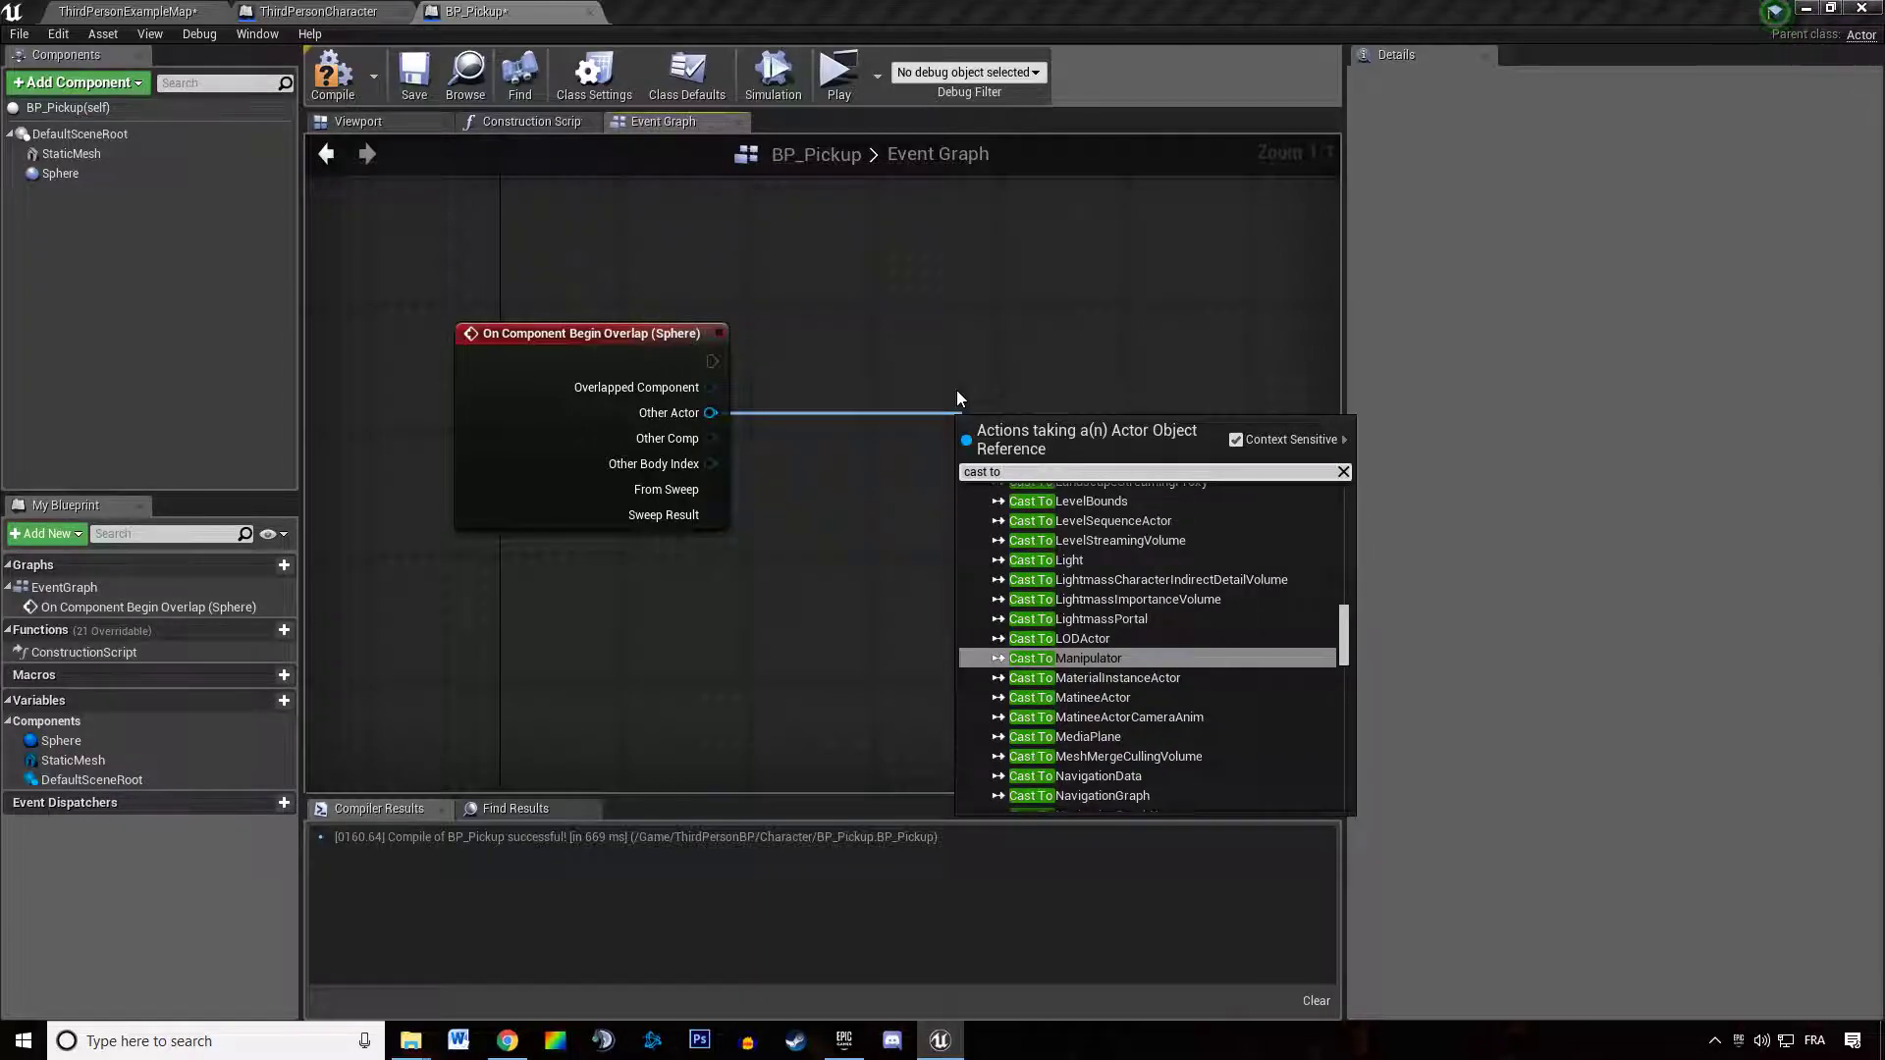
pyautogui.write(' chara')
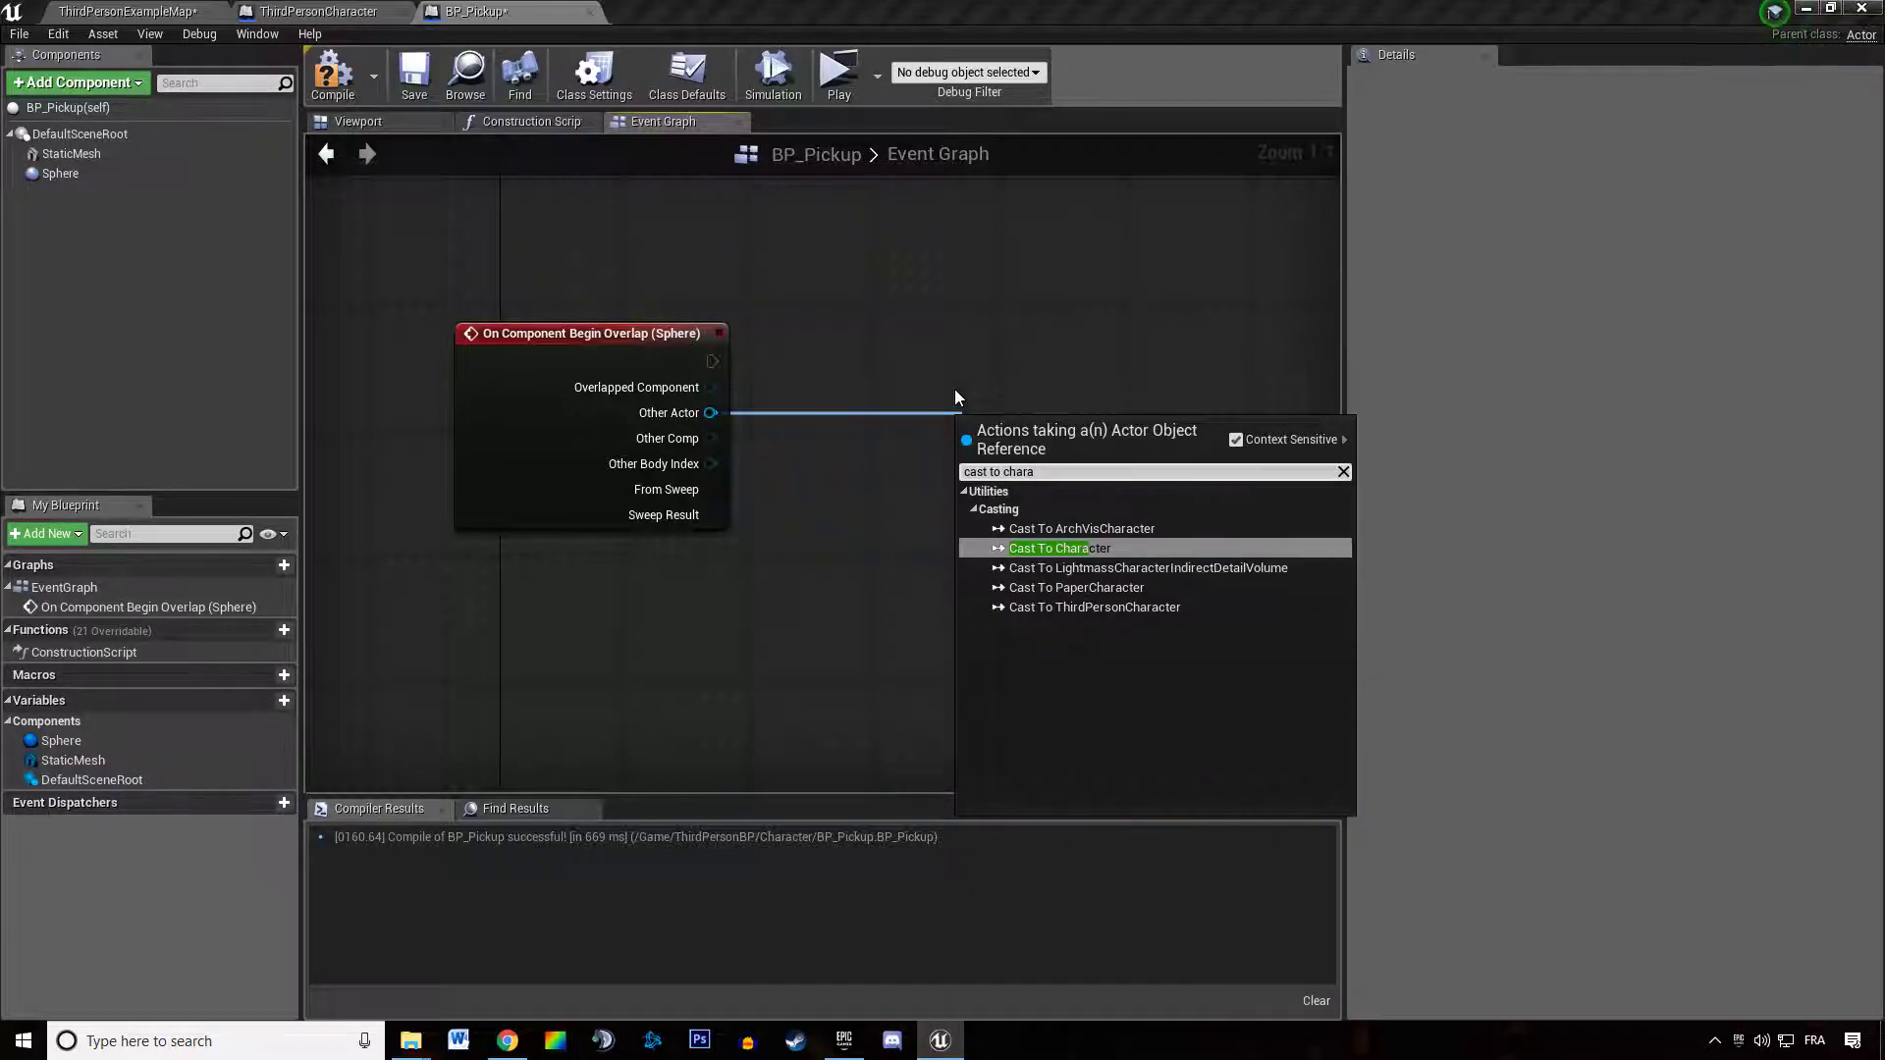
pyautogui.click(1051, 607)
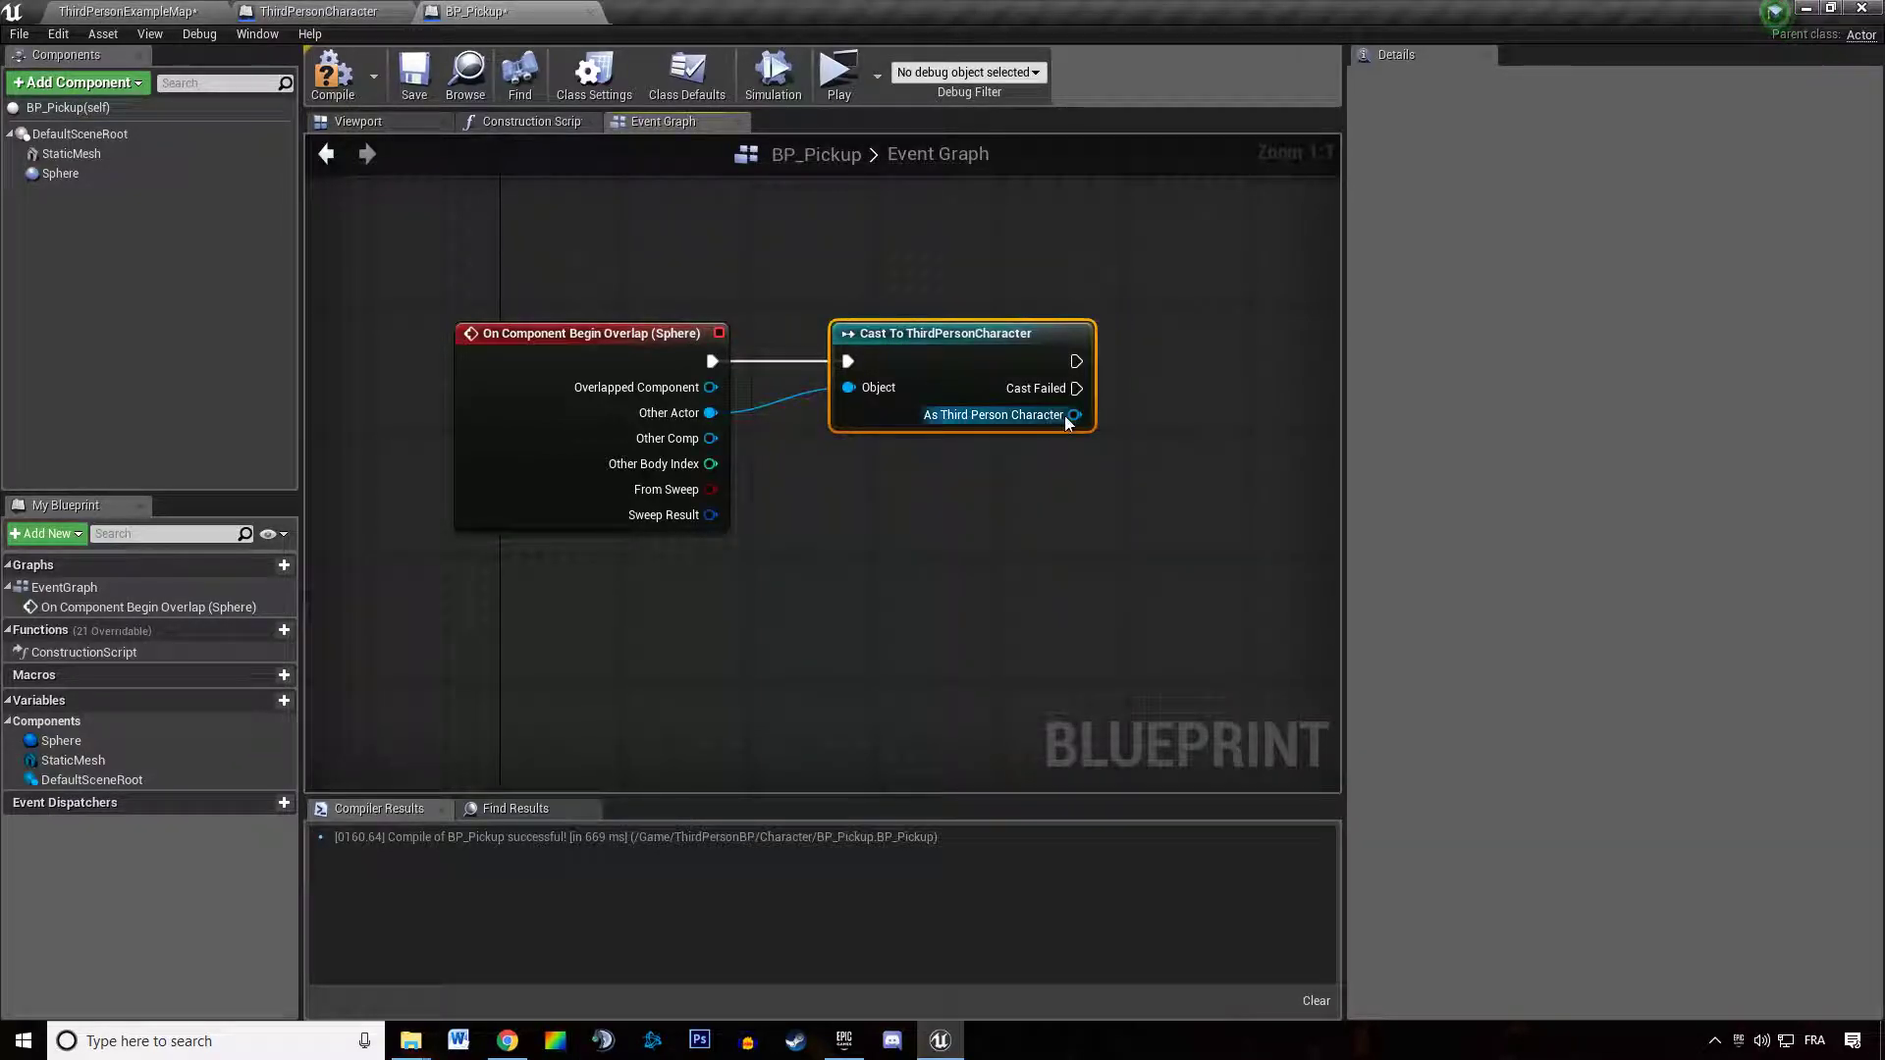
pyautogui.moveTo(1015, 546); pyautogui.dragTo(1011, 552)
pyautogui.write('stat manager')
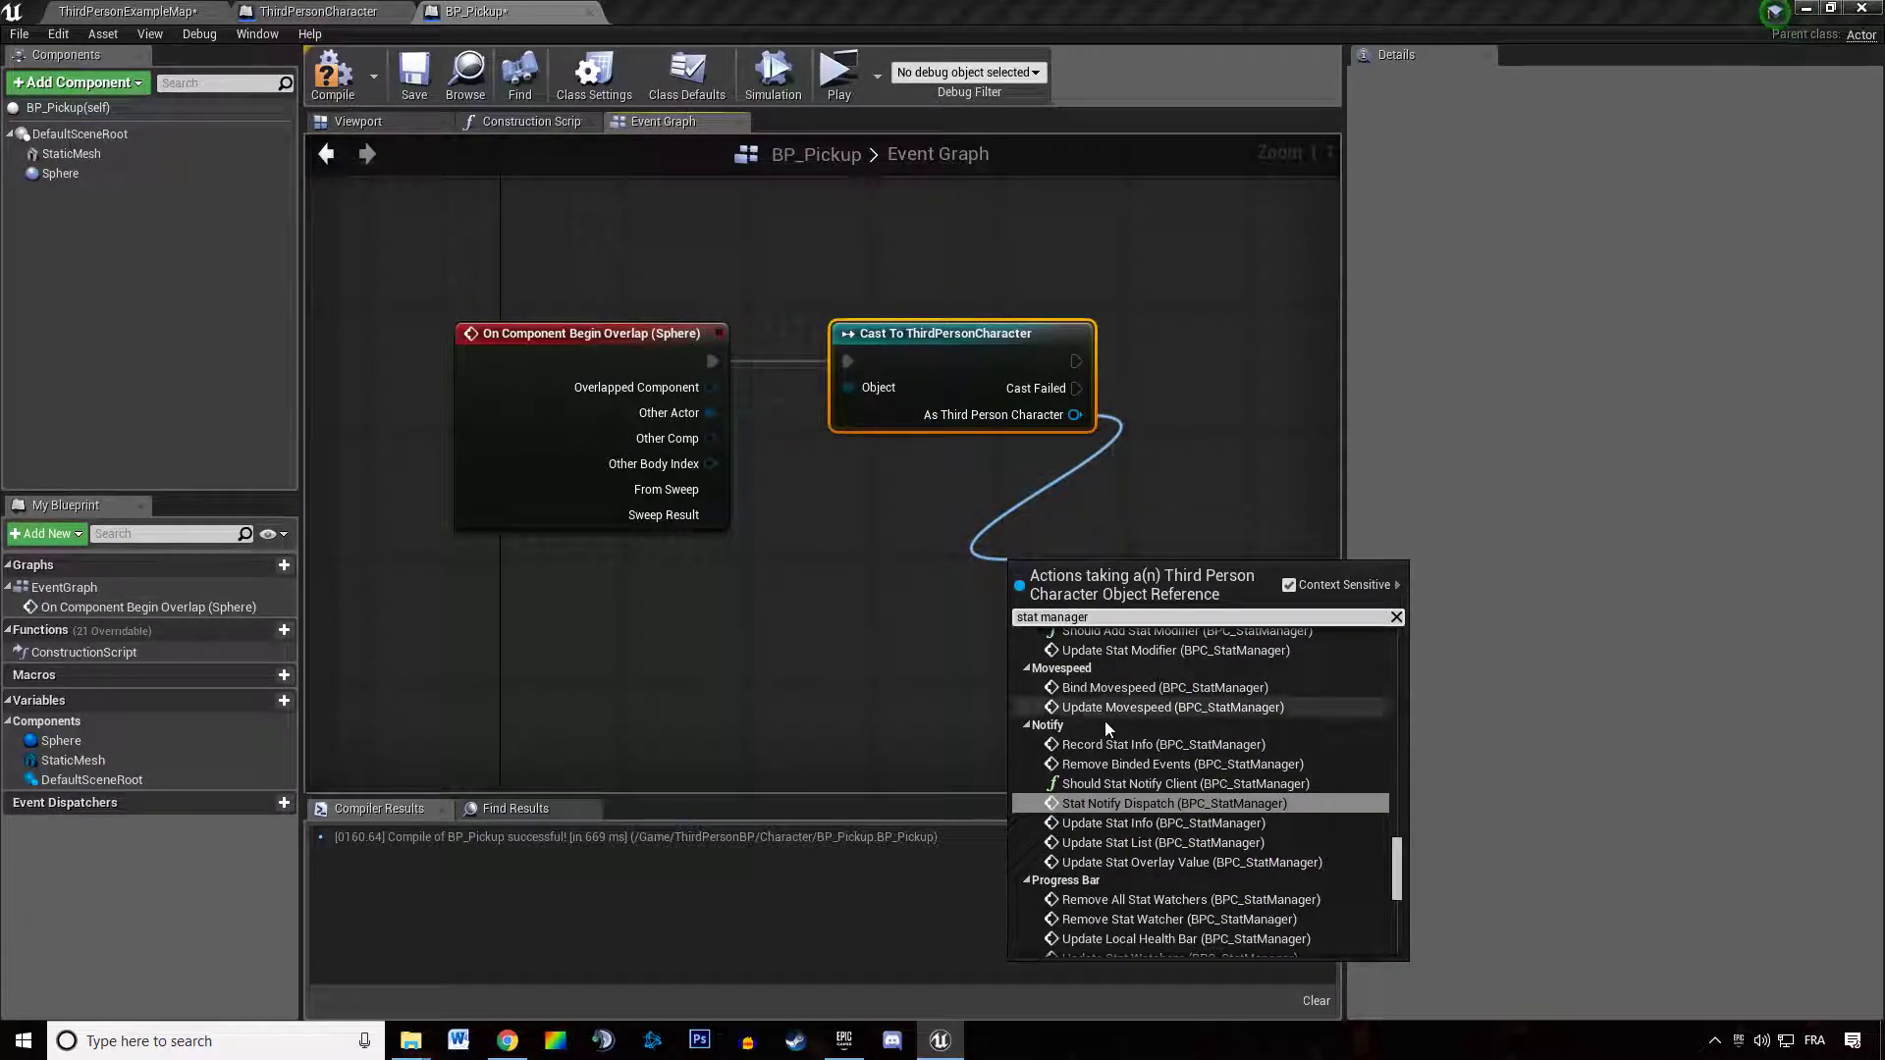
pyautogui.scroll(-6, 1115, 721)
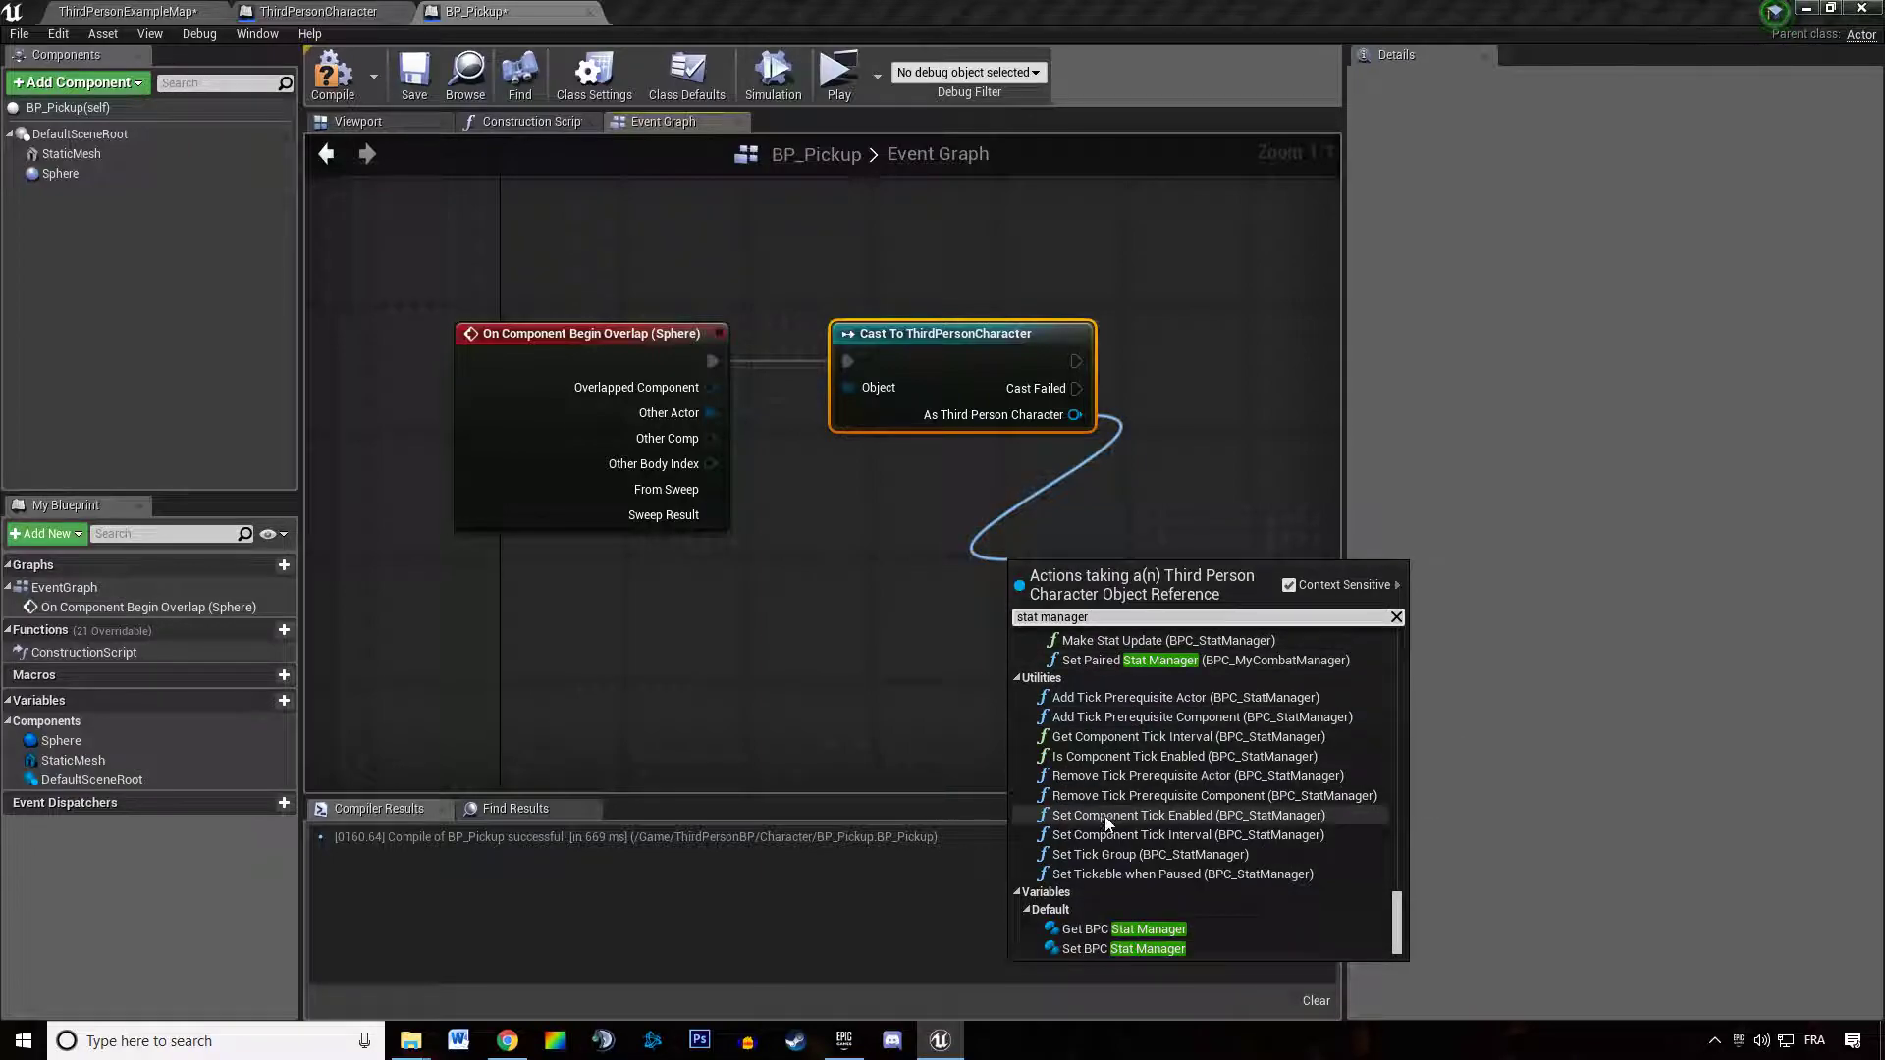
pyautogui.click(1122, 945)
pyautogui.moveTo(992, 521); pyautogui.dragTo(773, 524, button='right')
pyautogui.moveTo(768, 522); pyautogui.dragTo(898, 671)
pyautogui.press('Delete')
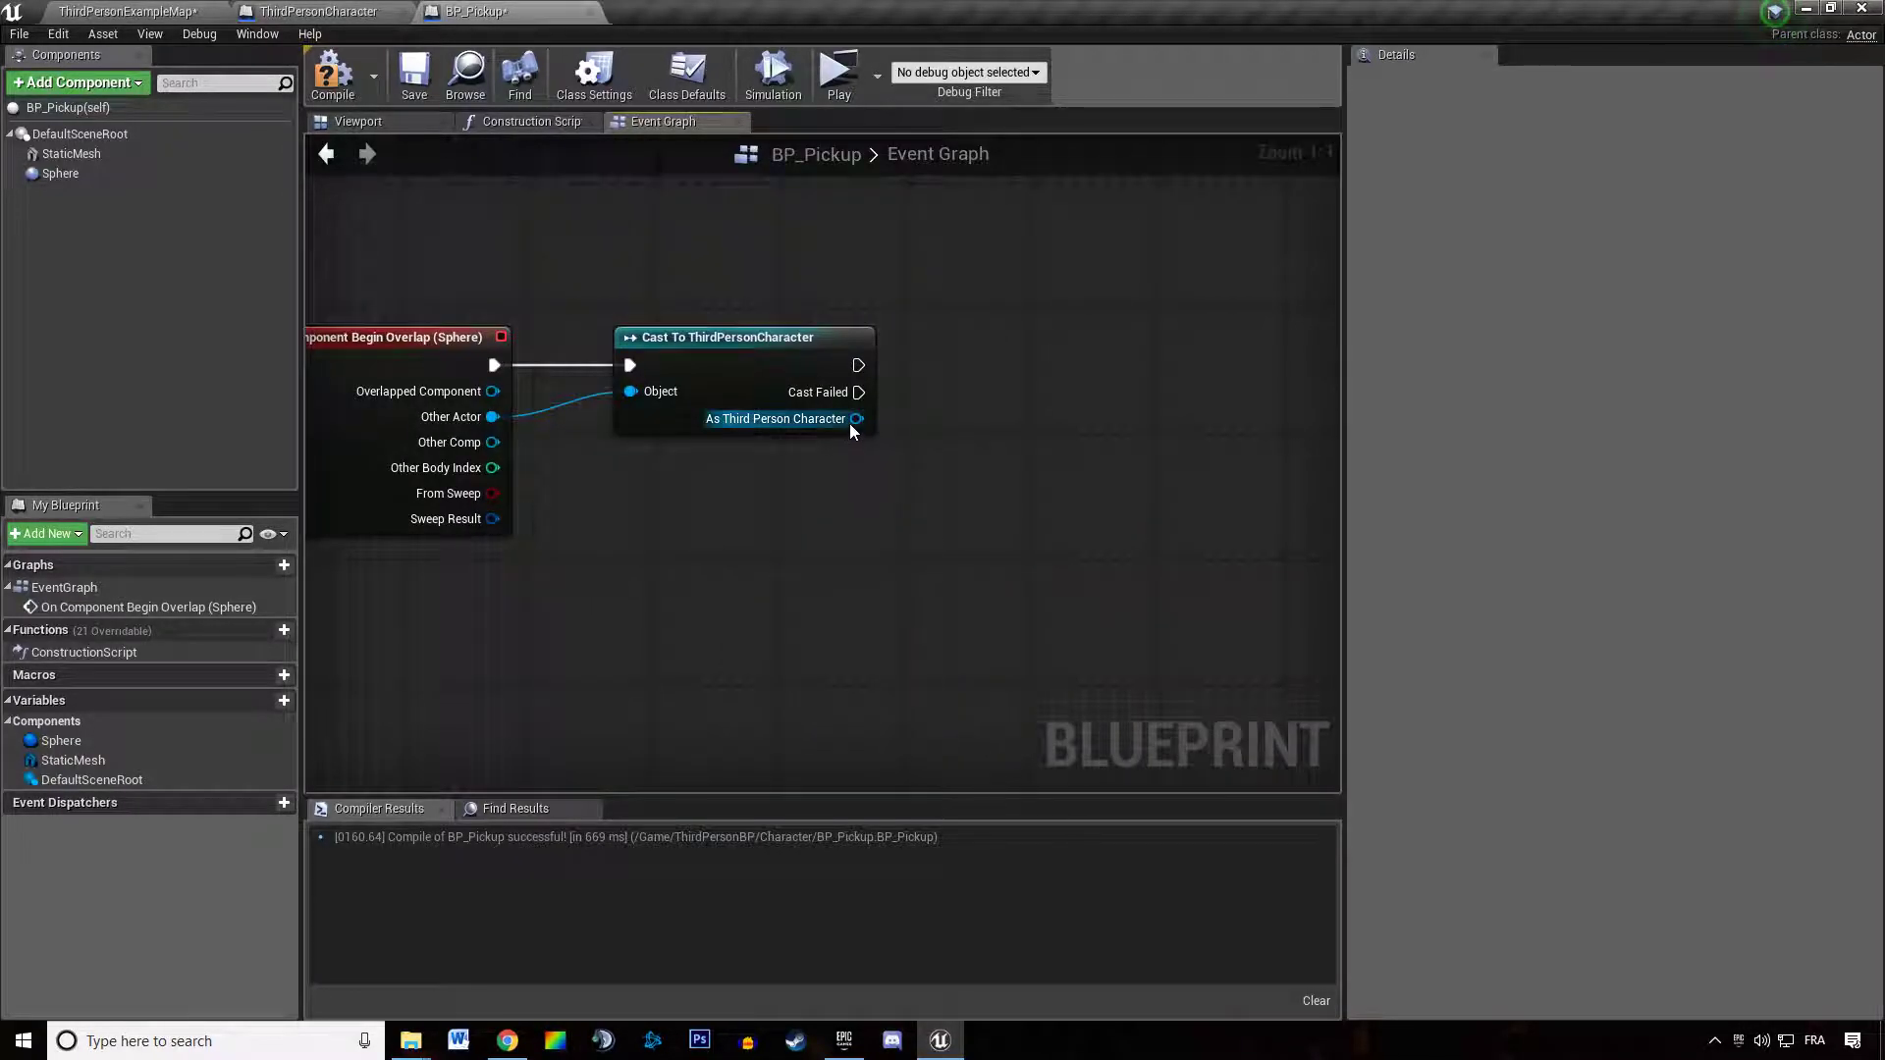
# Try calling Find Stats Manager on the cast's As Third Person Character output and line the node up beside the cast
pyautogui.moveTo(856, 420); pyautogui.dragTo(743, 555)
pyautogui.write('g')
pyautogui.press('BackSpace')
pyautogui.write('find stat ma')
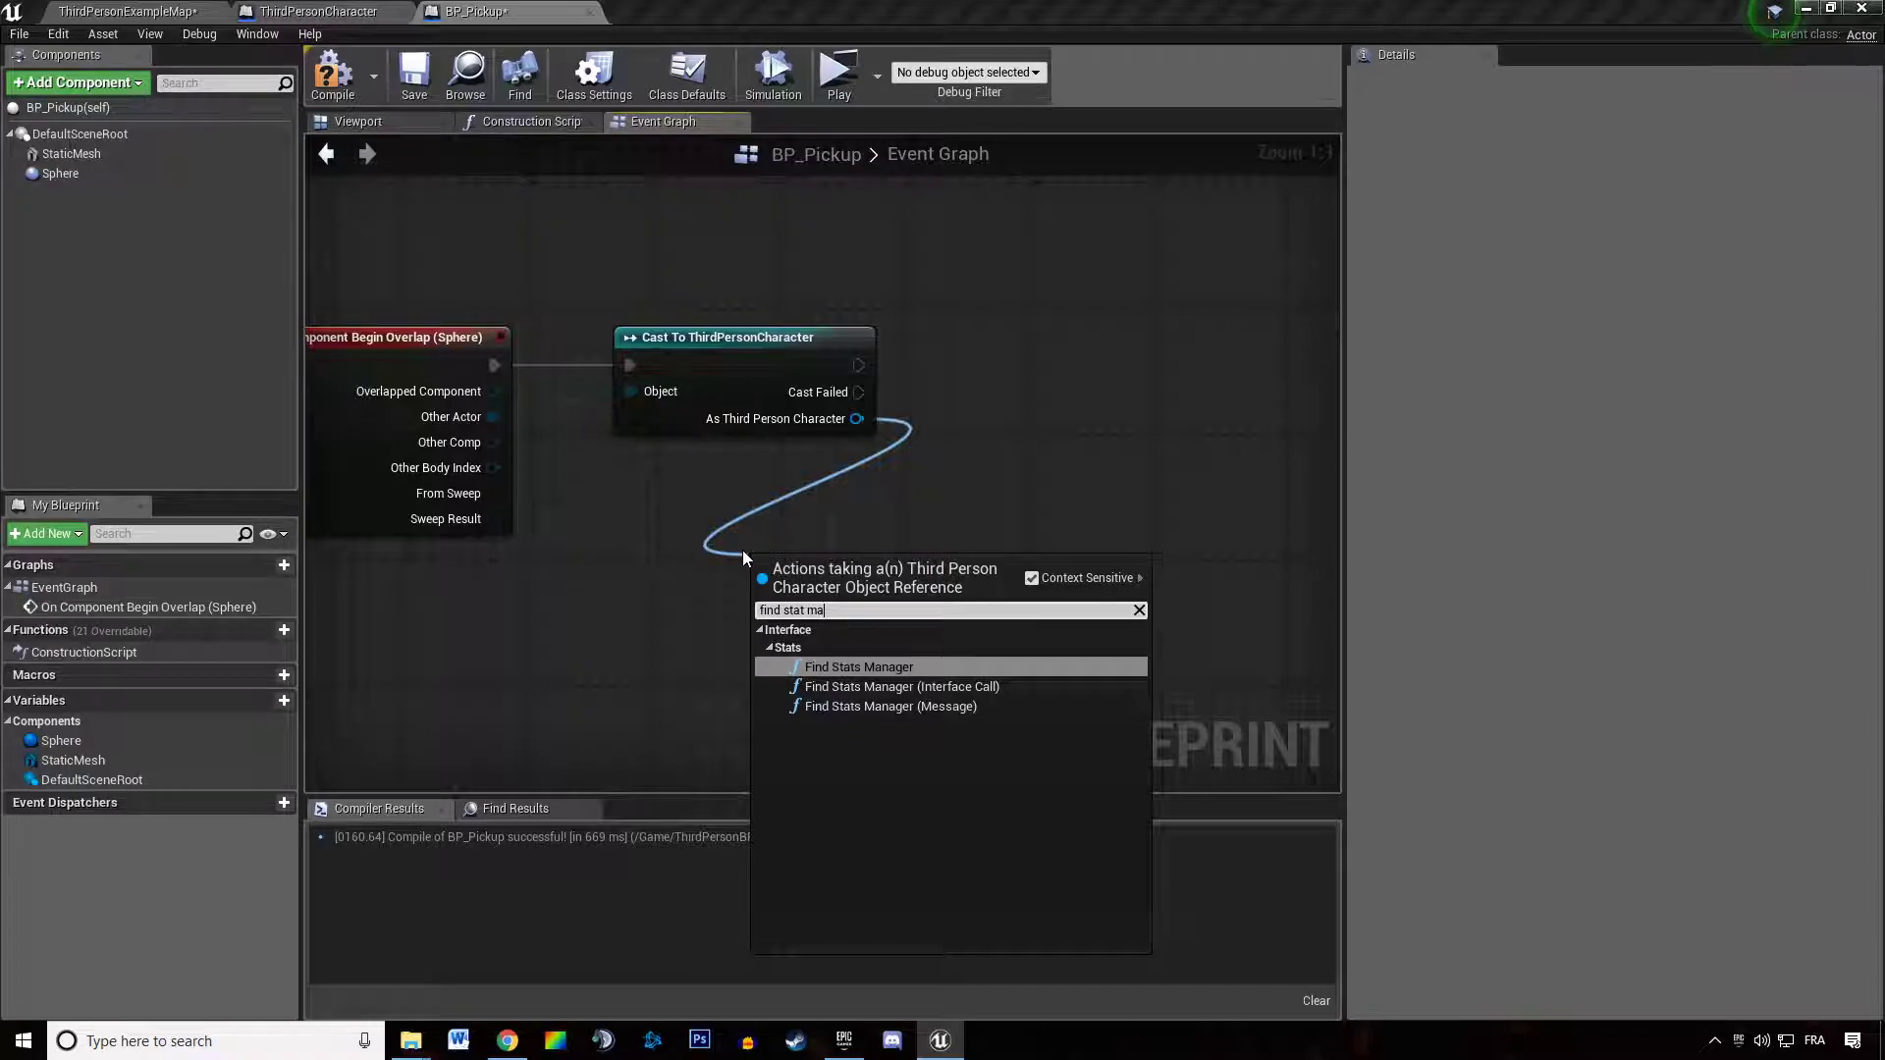
pyautogui.press('Return')
pyautogui.moveTo(834, 591); pyautogui.dragTo(1006, 329)
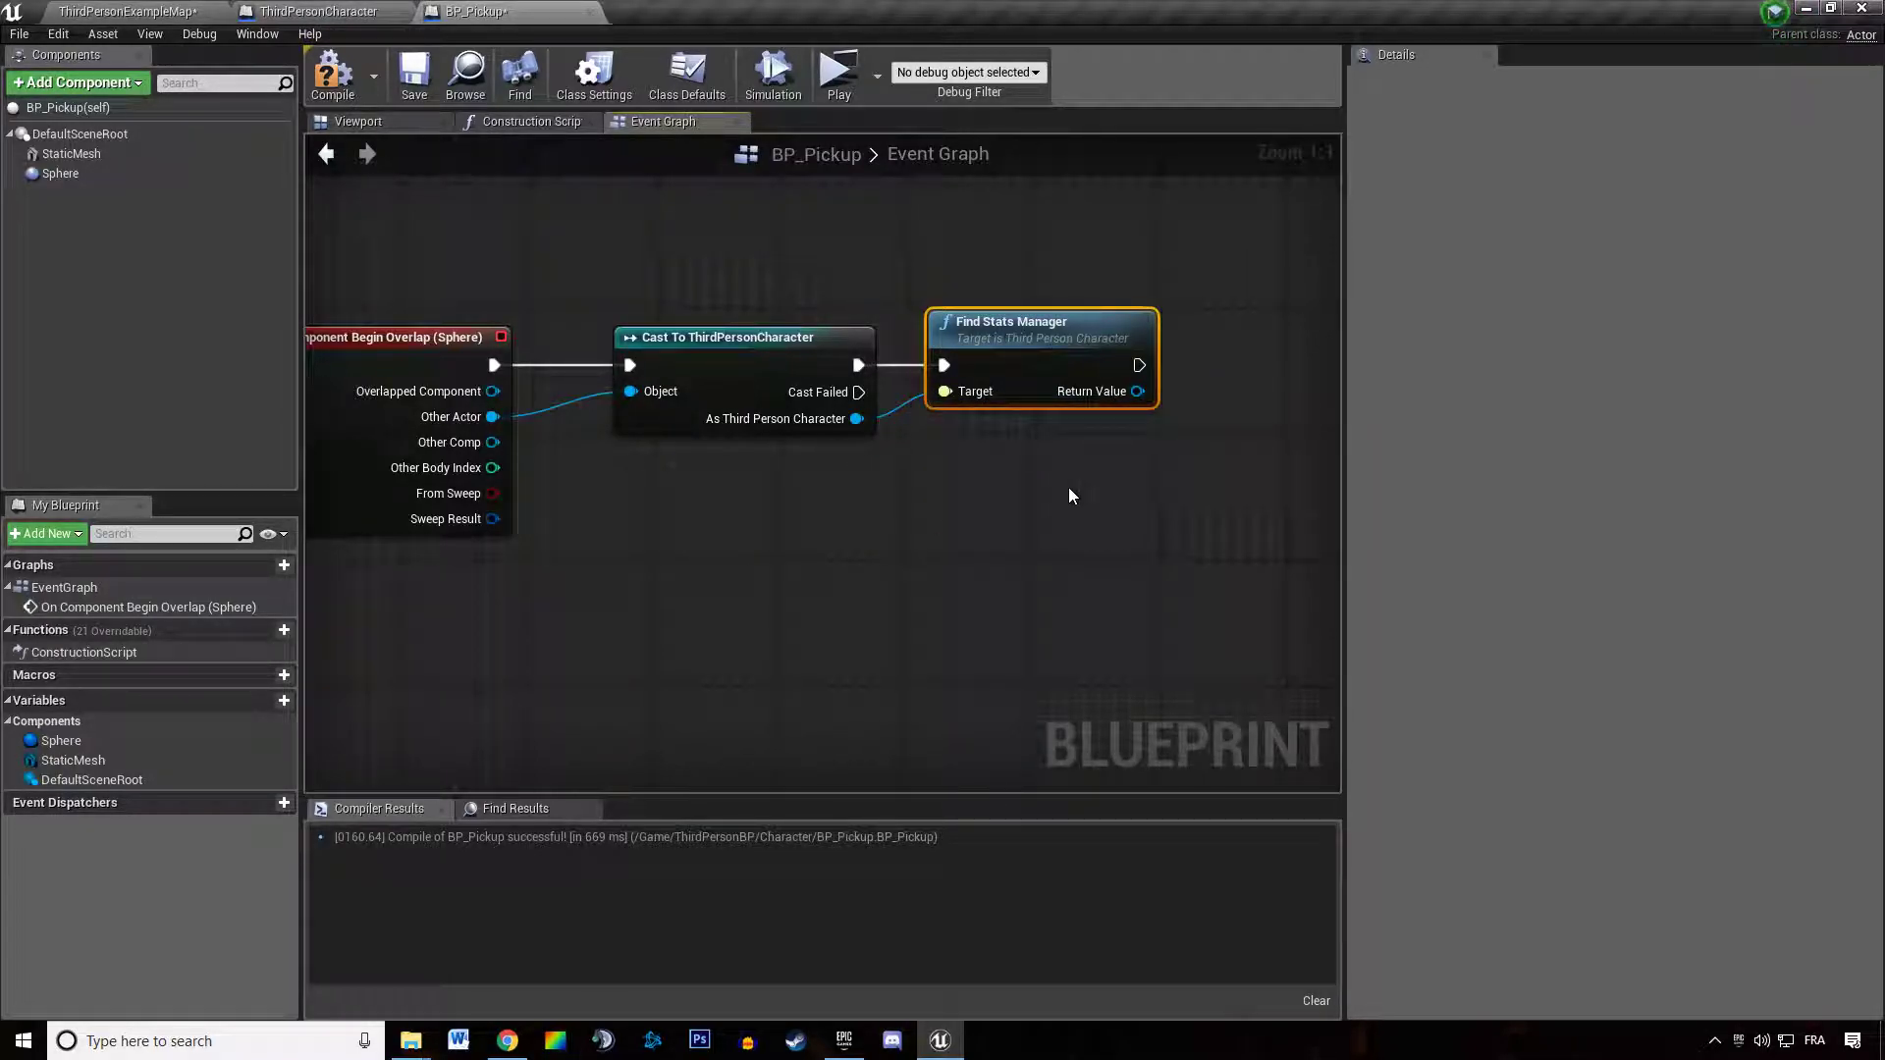
pyautogui.click(946, 530)
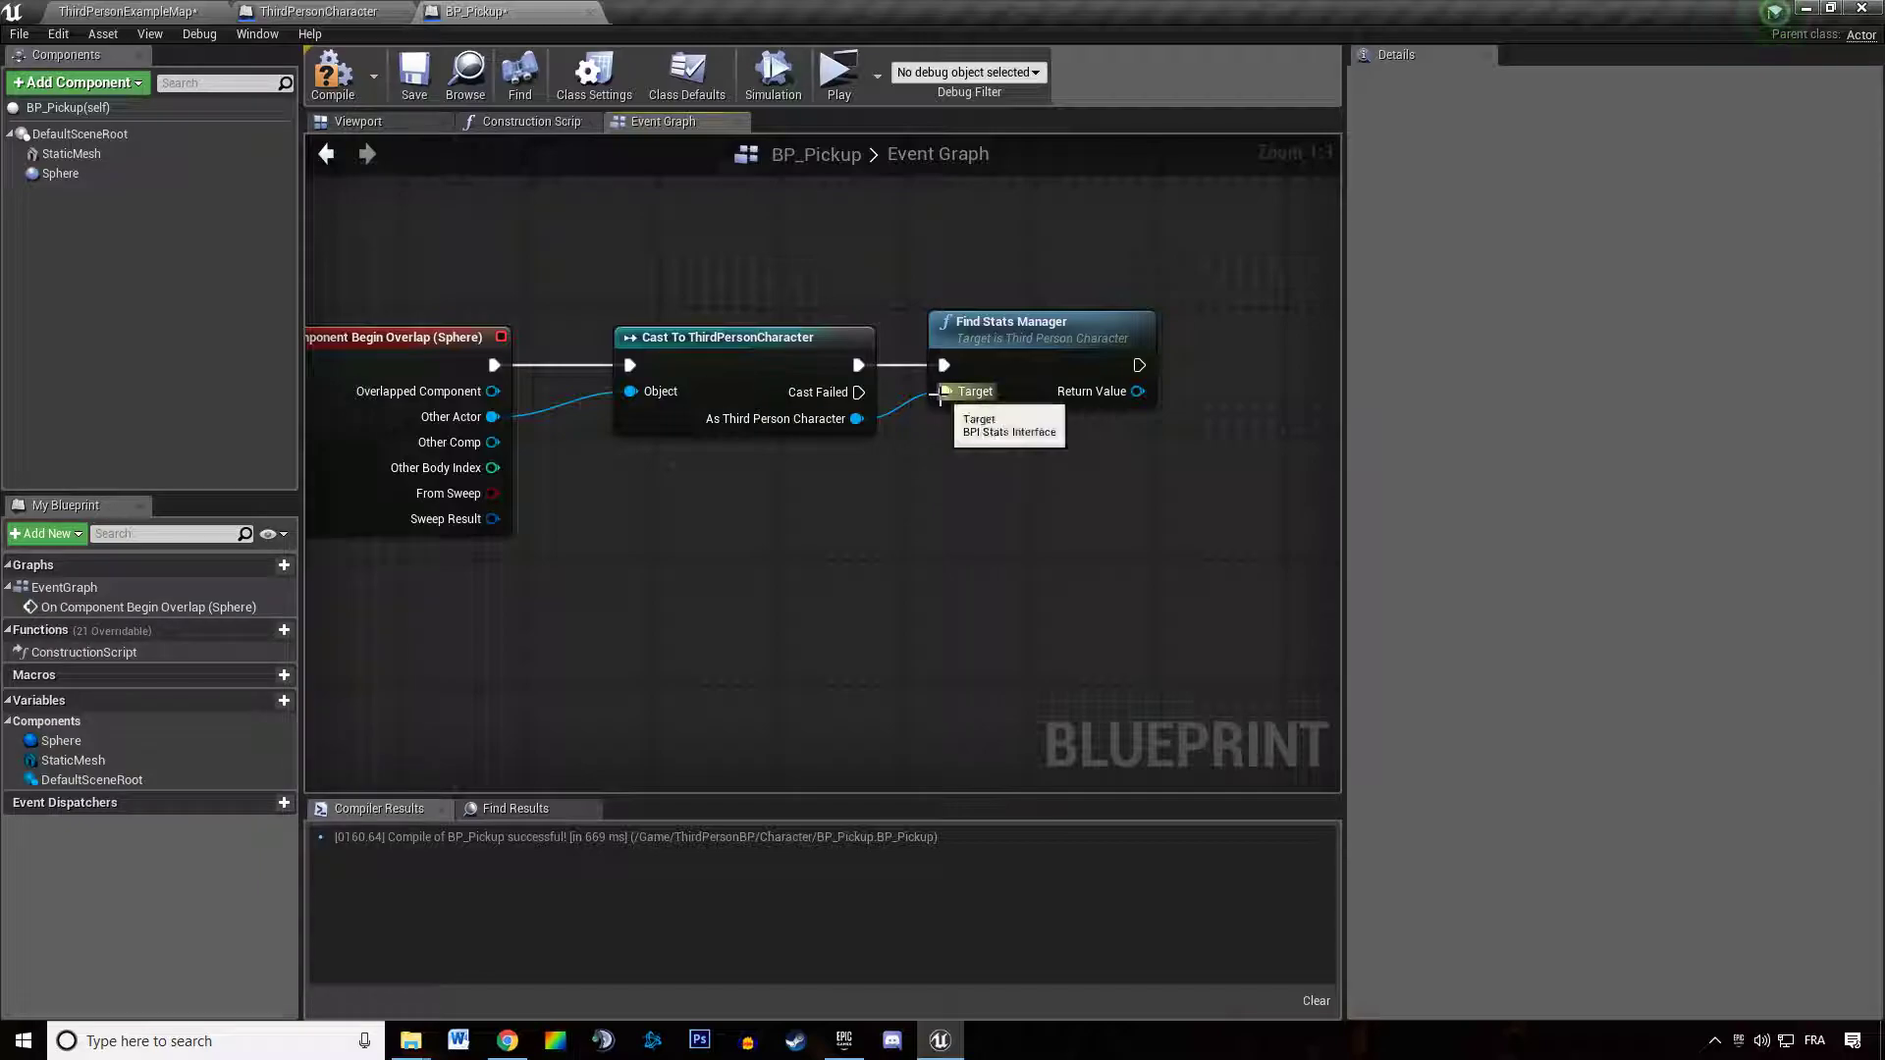
pyautogui.moveTo(610, 200); pyautogui.dragTo(1175, 485)
pyautogui.moveTo(995, 571); pyautogui.dragTo(1016, 540)
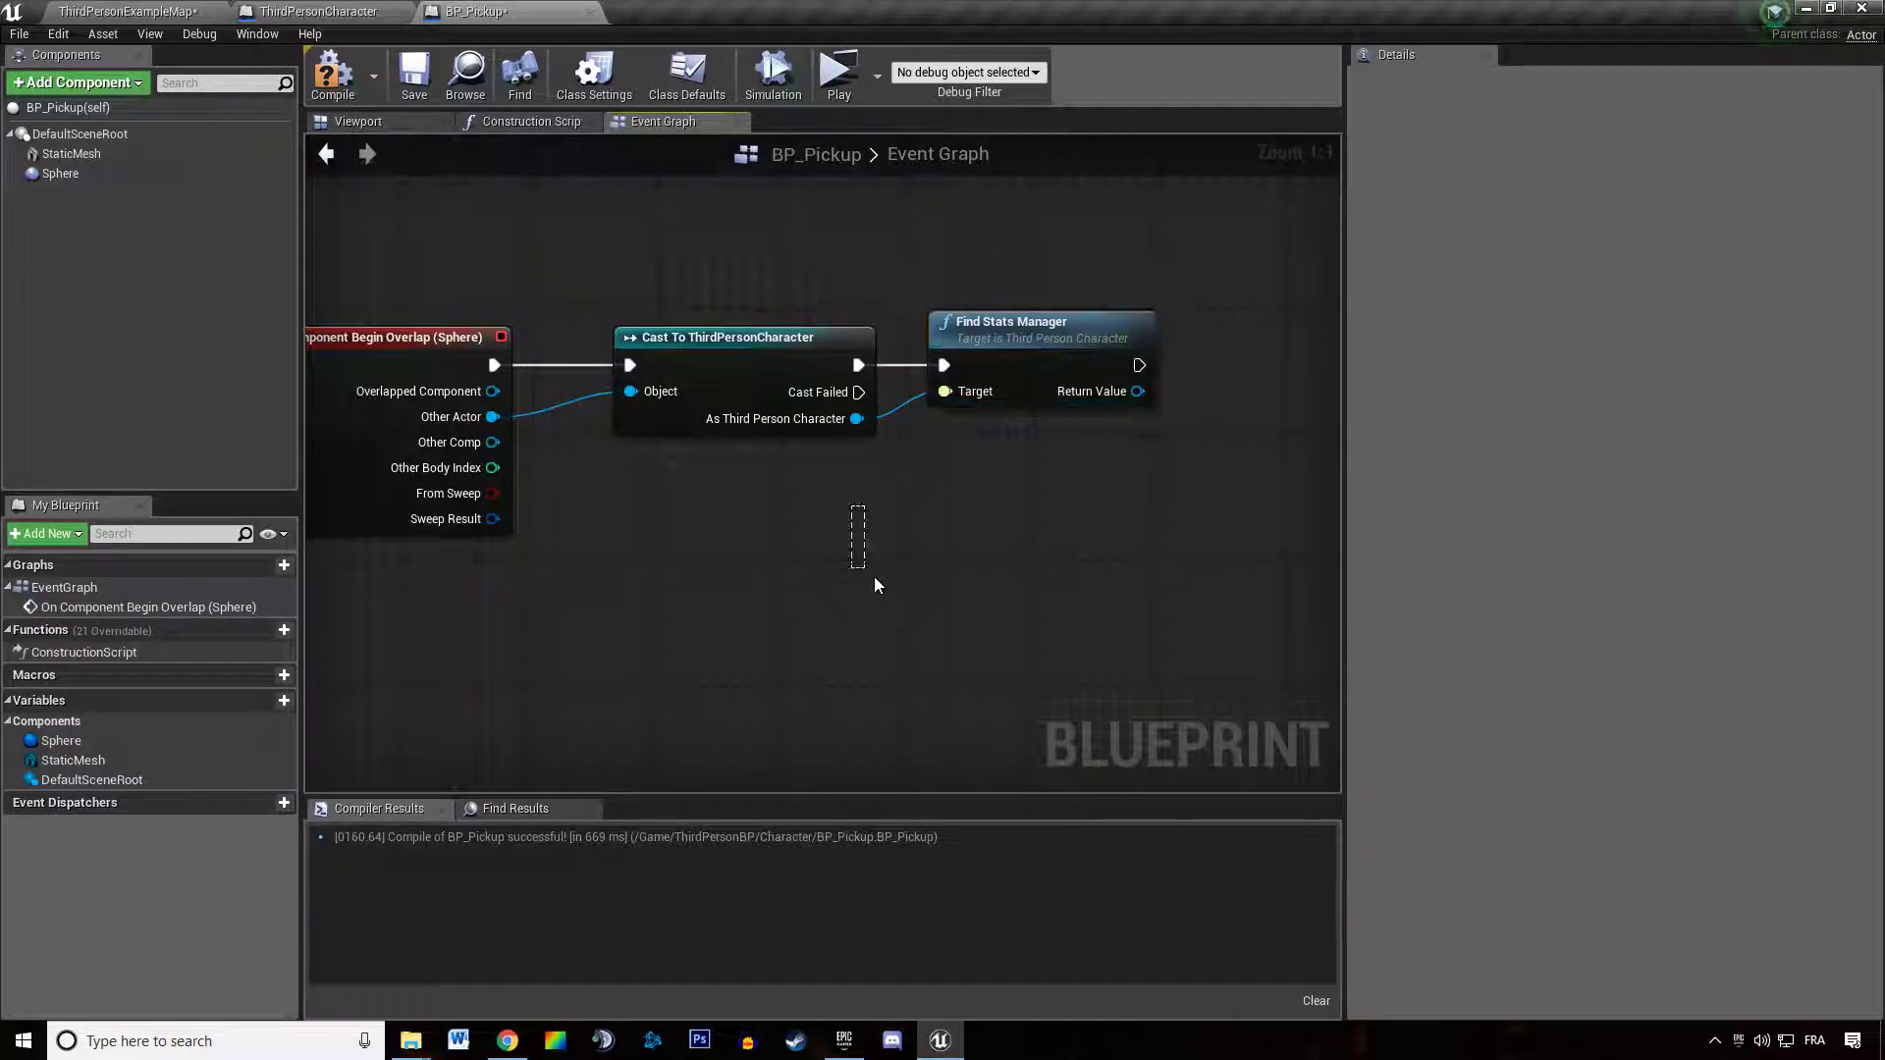
# Delete the ThirdPersonCharacter cast and its Find Stats Manager node
pyautogui.moveTo(742, 585); pyautogui.dragTo(741, 585)
pyautogui.press('Delete')
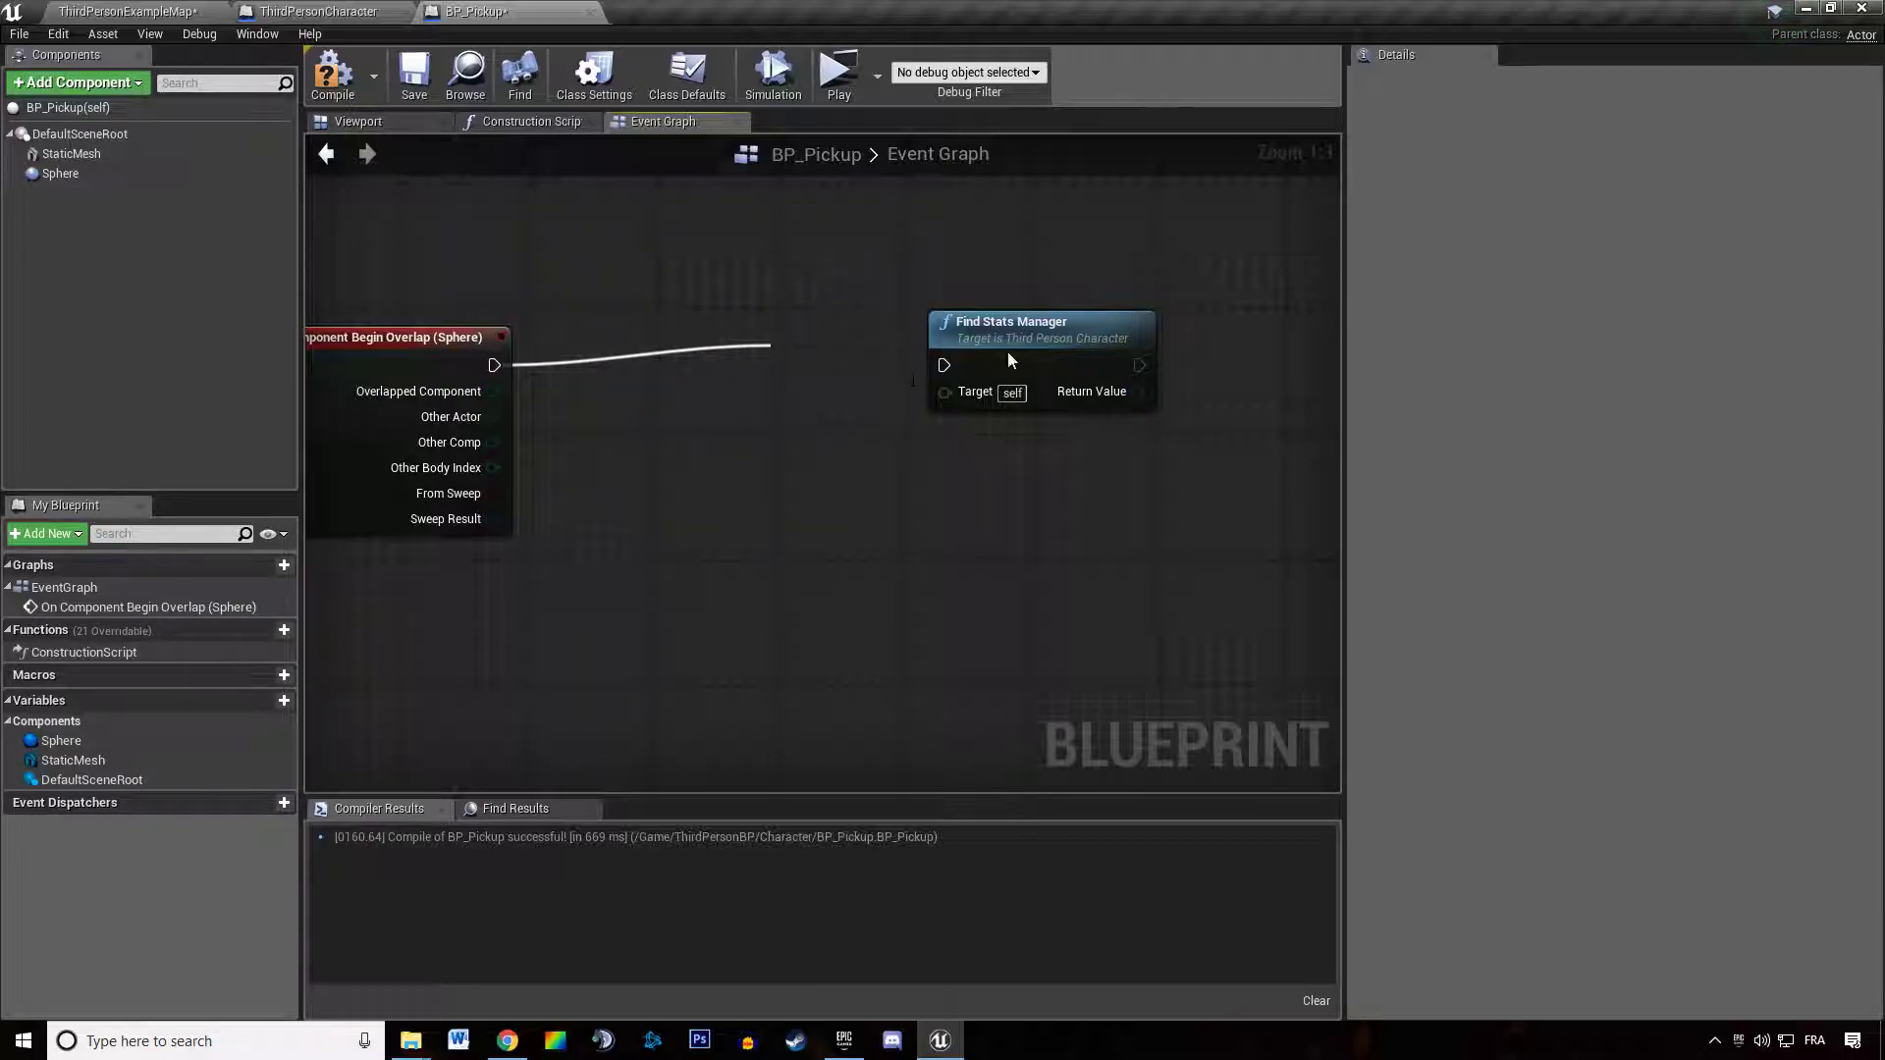
pyautogui.click(1008, 352)
pyautogui.press('Delete')
# Add a Find Stats Manager interface message on the overlap event's Other Actor and align it beside the event
pyautogui.moveTo(493, 416); pyautogui.dragTo(743, 362)
pyautogui.write('find')
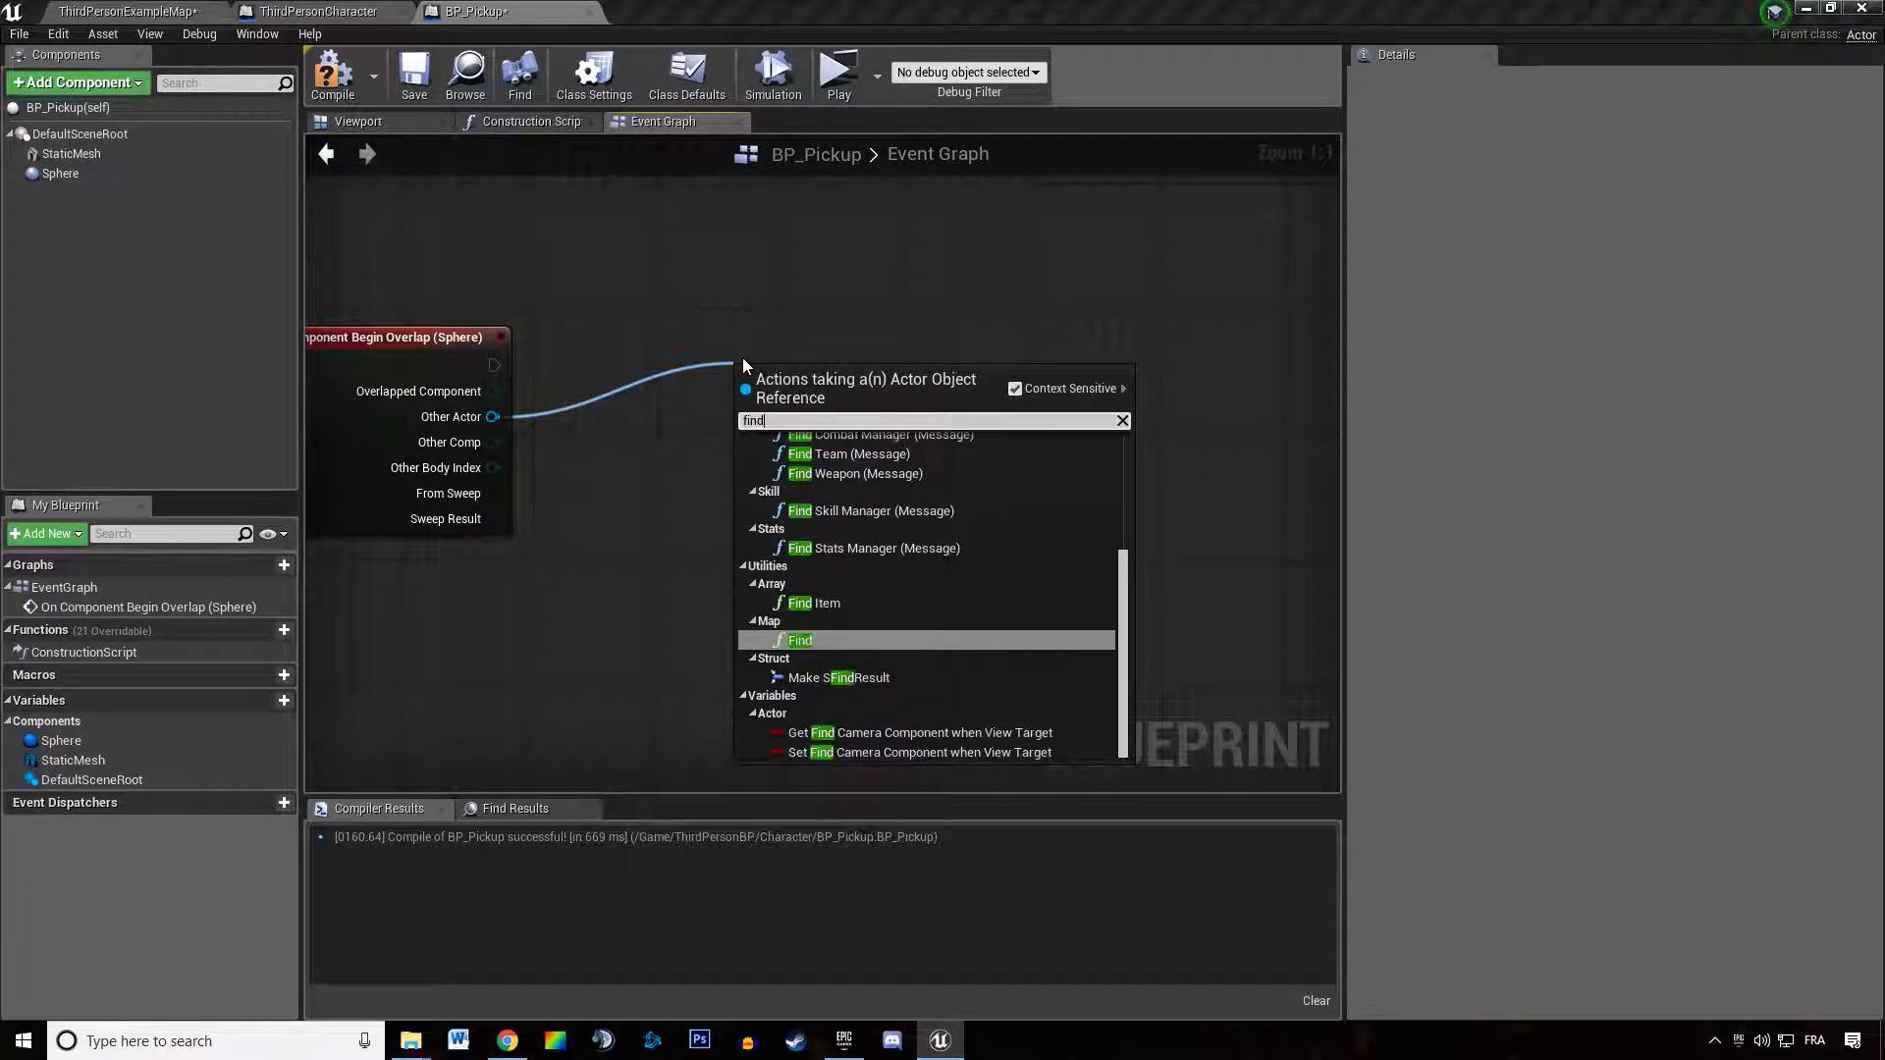
pyautogui.write(' stats')
pyautogui.press('Return')
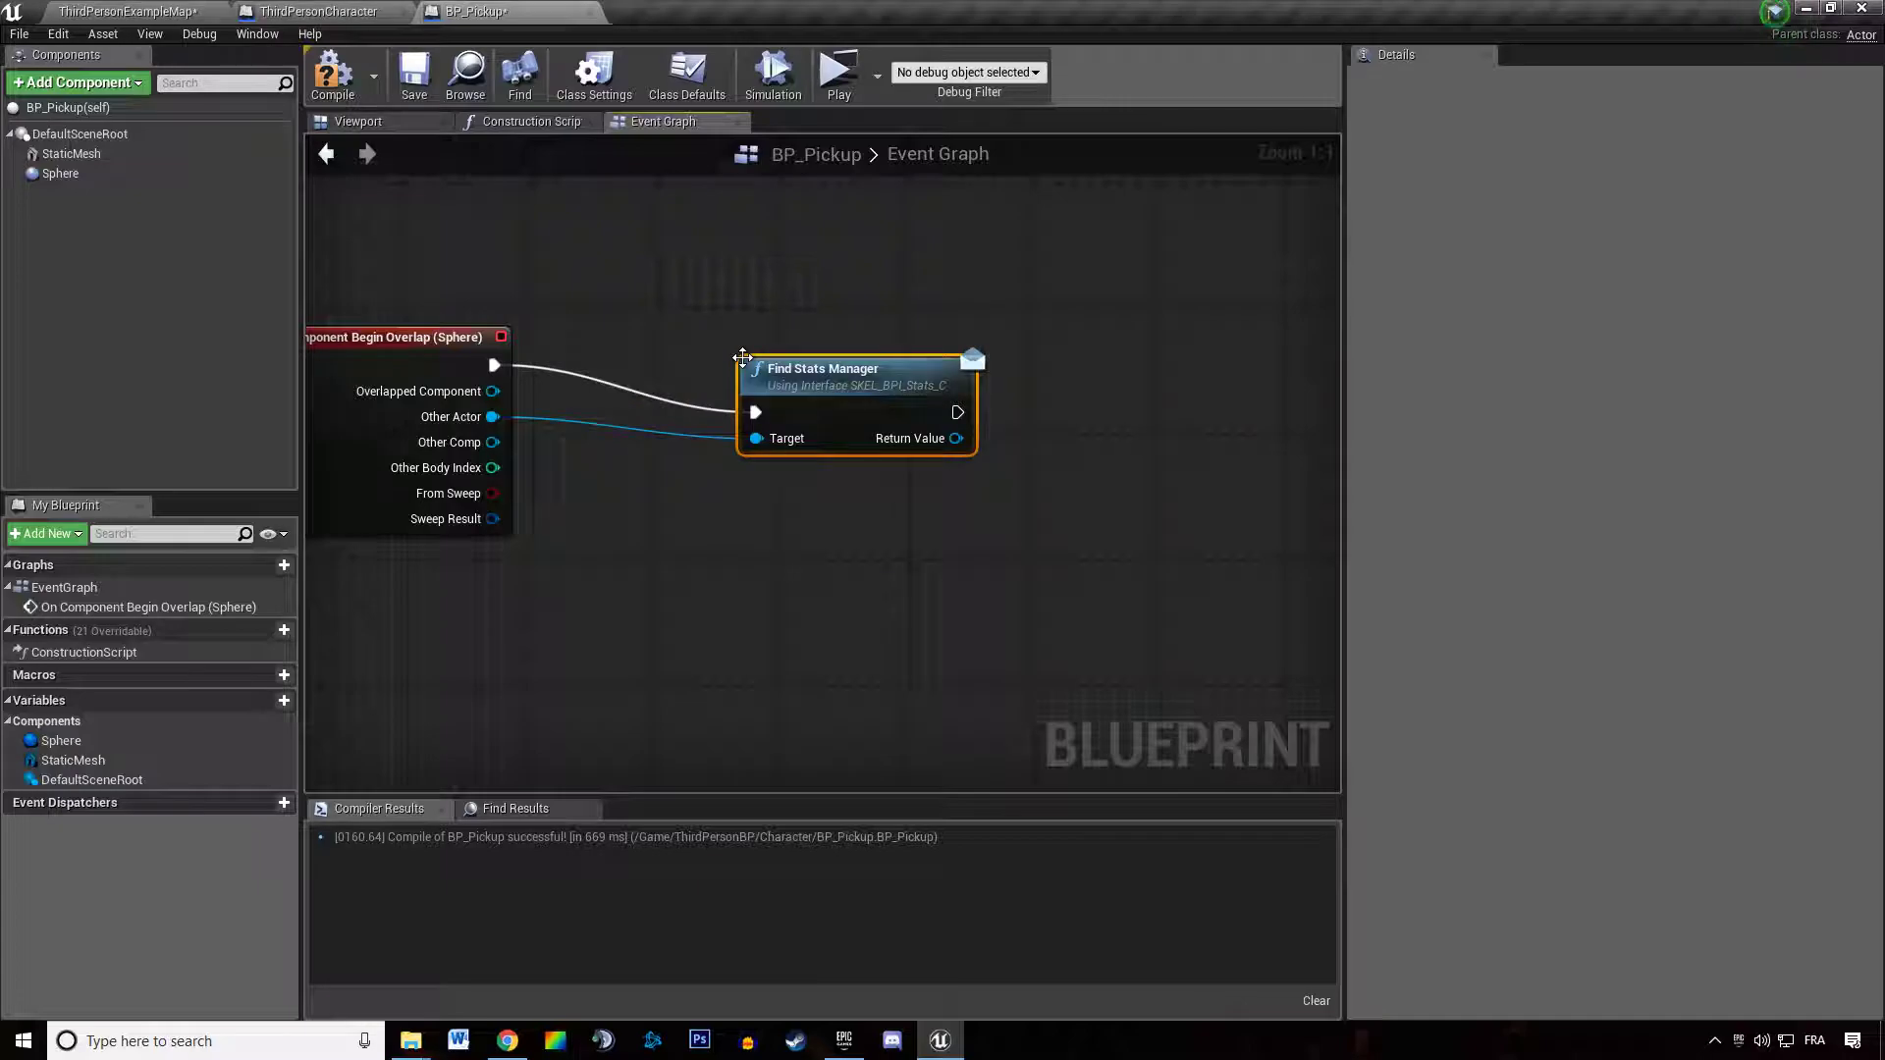
pyautogui.moveTo(743, 358); pyautogui.dragTo(601, 310)
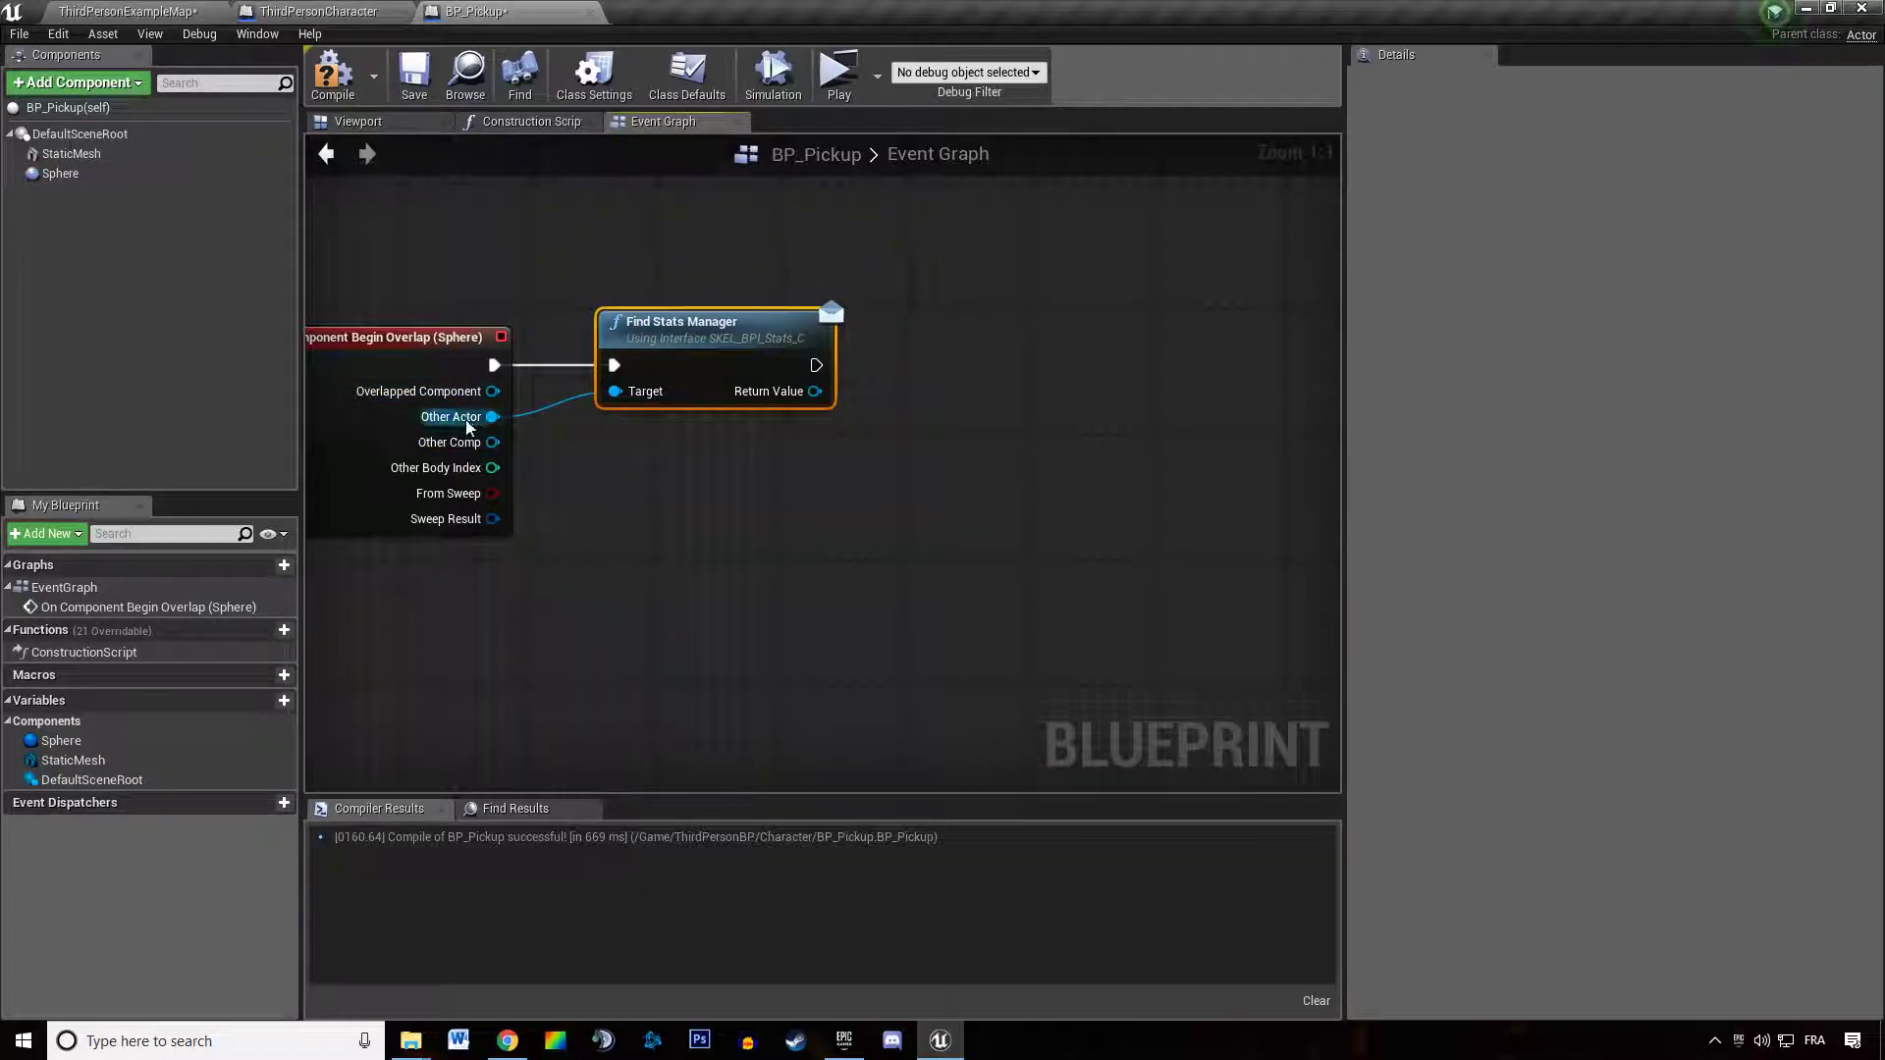
# Add an IsValid check on Find Stats Manager's Return Value and connect its execution from that node
pyautogui.moveTo(813, 392); pyautogui.dragTo(975, 368)
pyautogui.write('valid')
pyautogui.click(1031, 491)
pyautogui.moveTo(816, 365); pyautogui.dragTo(911, 369)
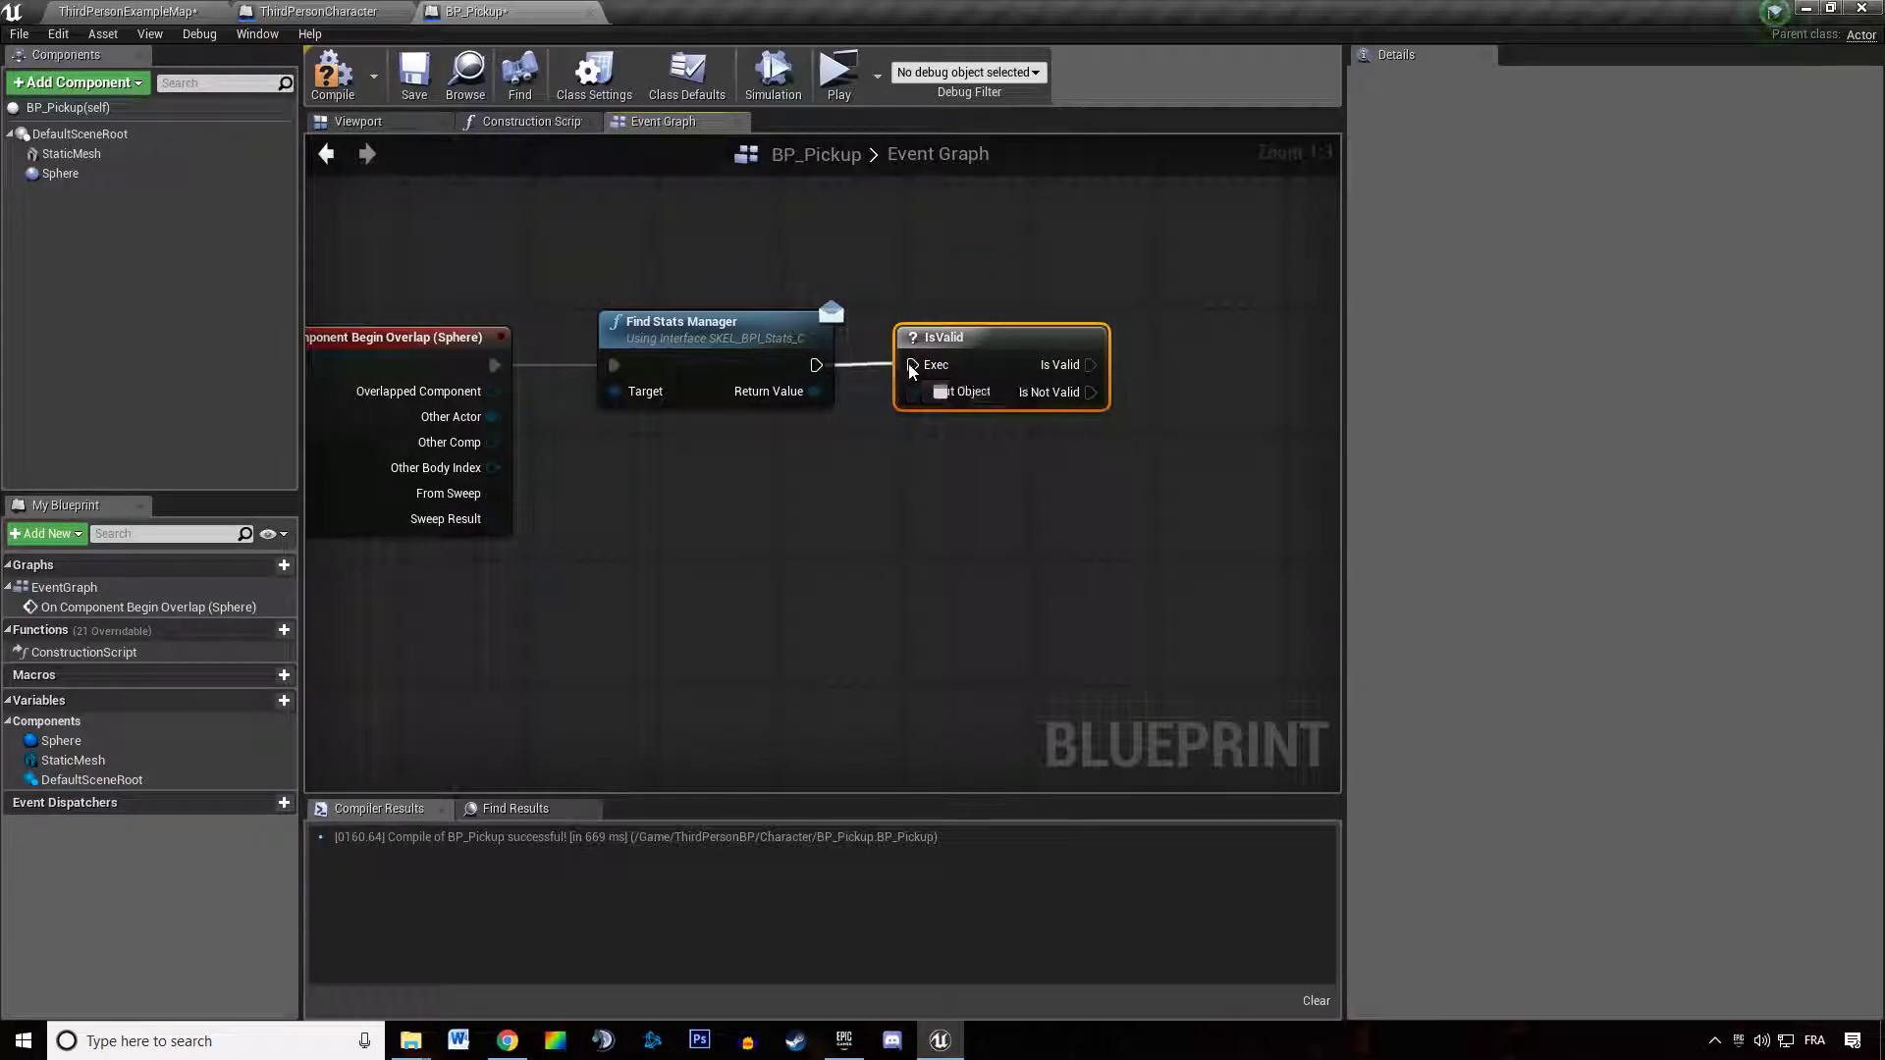
# Examine what ThirdPersonCharacter's FindStatsManager interface function returns, then go back to BP_Pickup's event graph
pyautogui.click(320, 10)
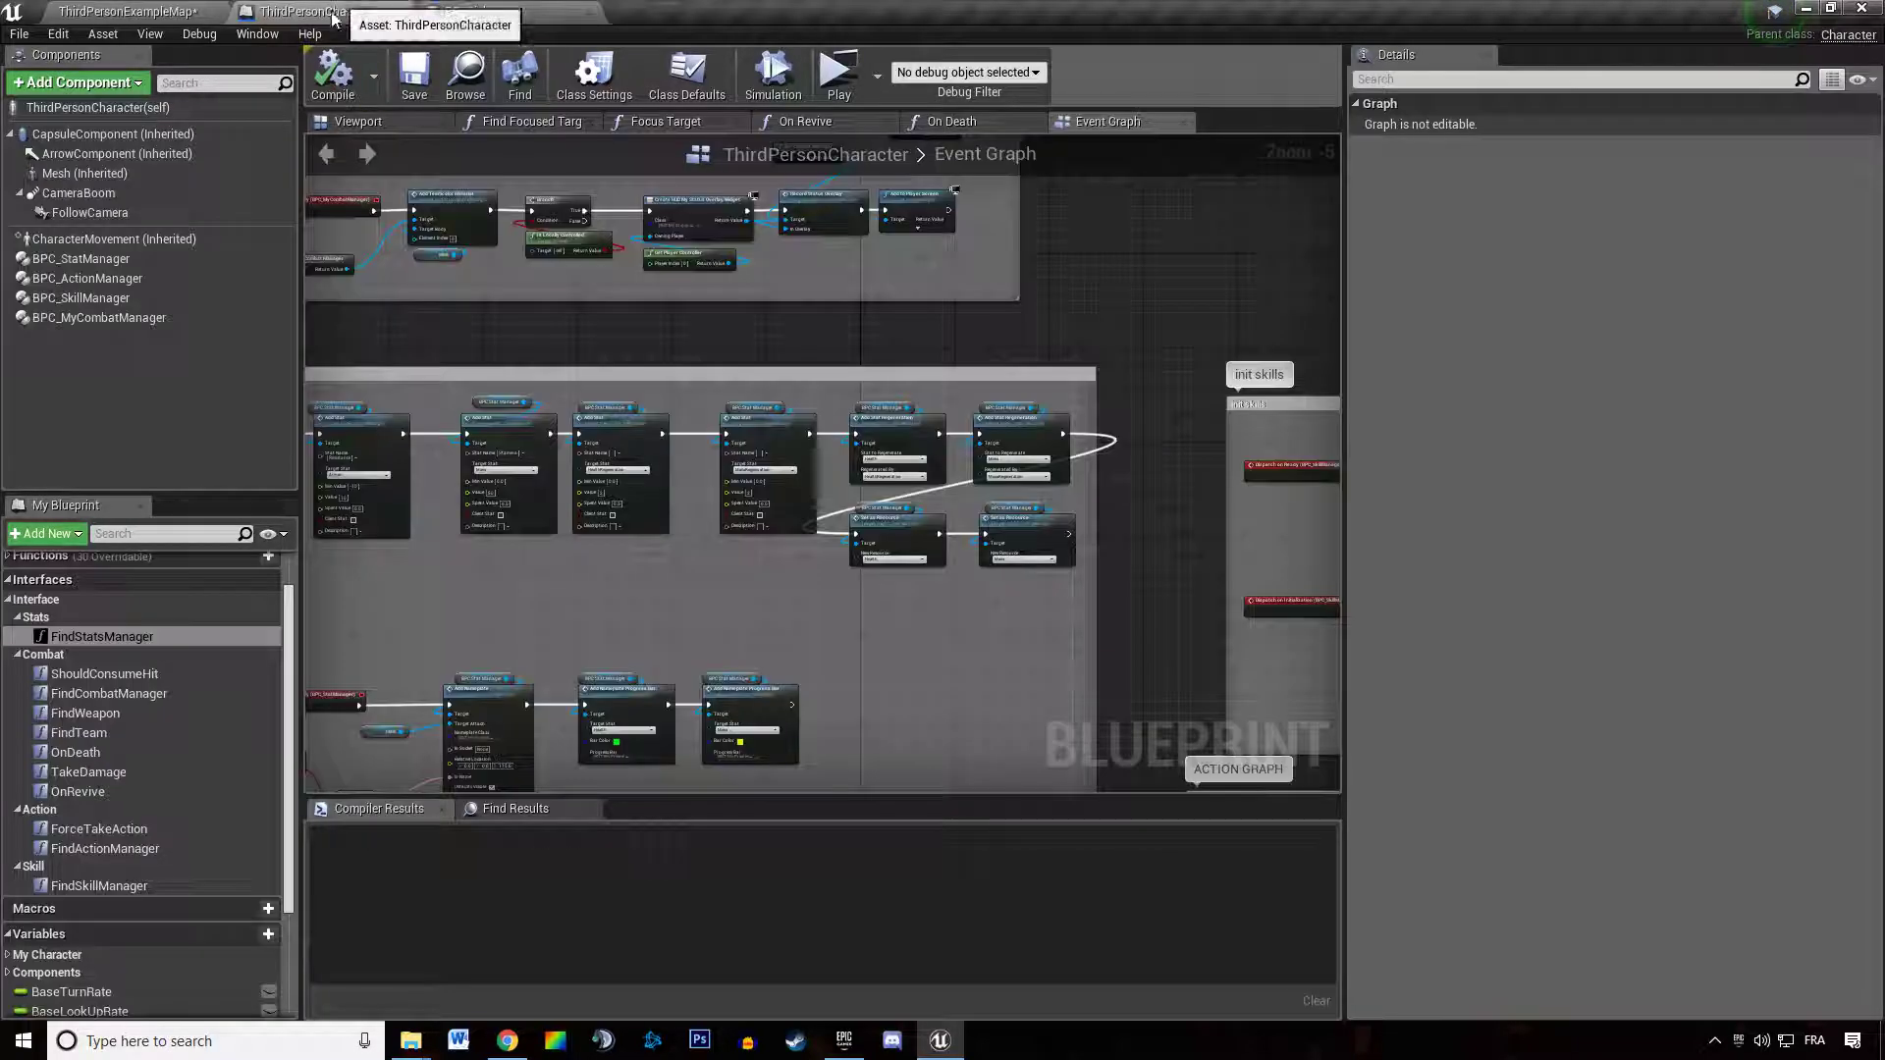
pyautogui.doubleClick(112, 634)
pyautogui.hotkey('ctrl', 'a')
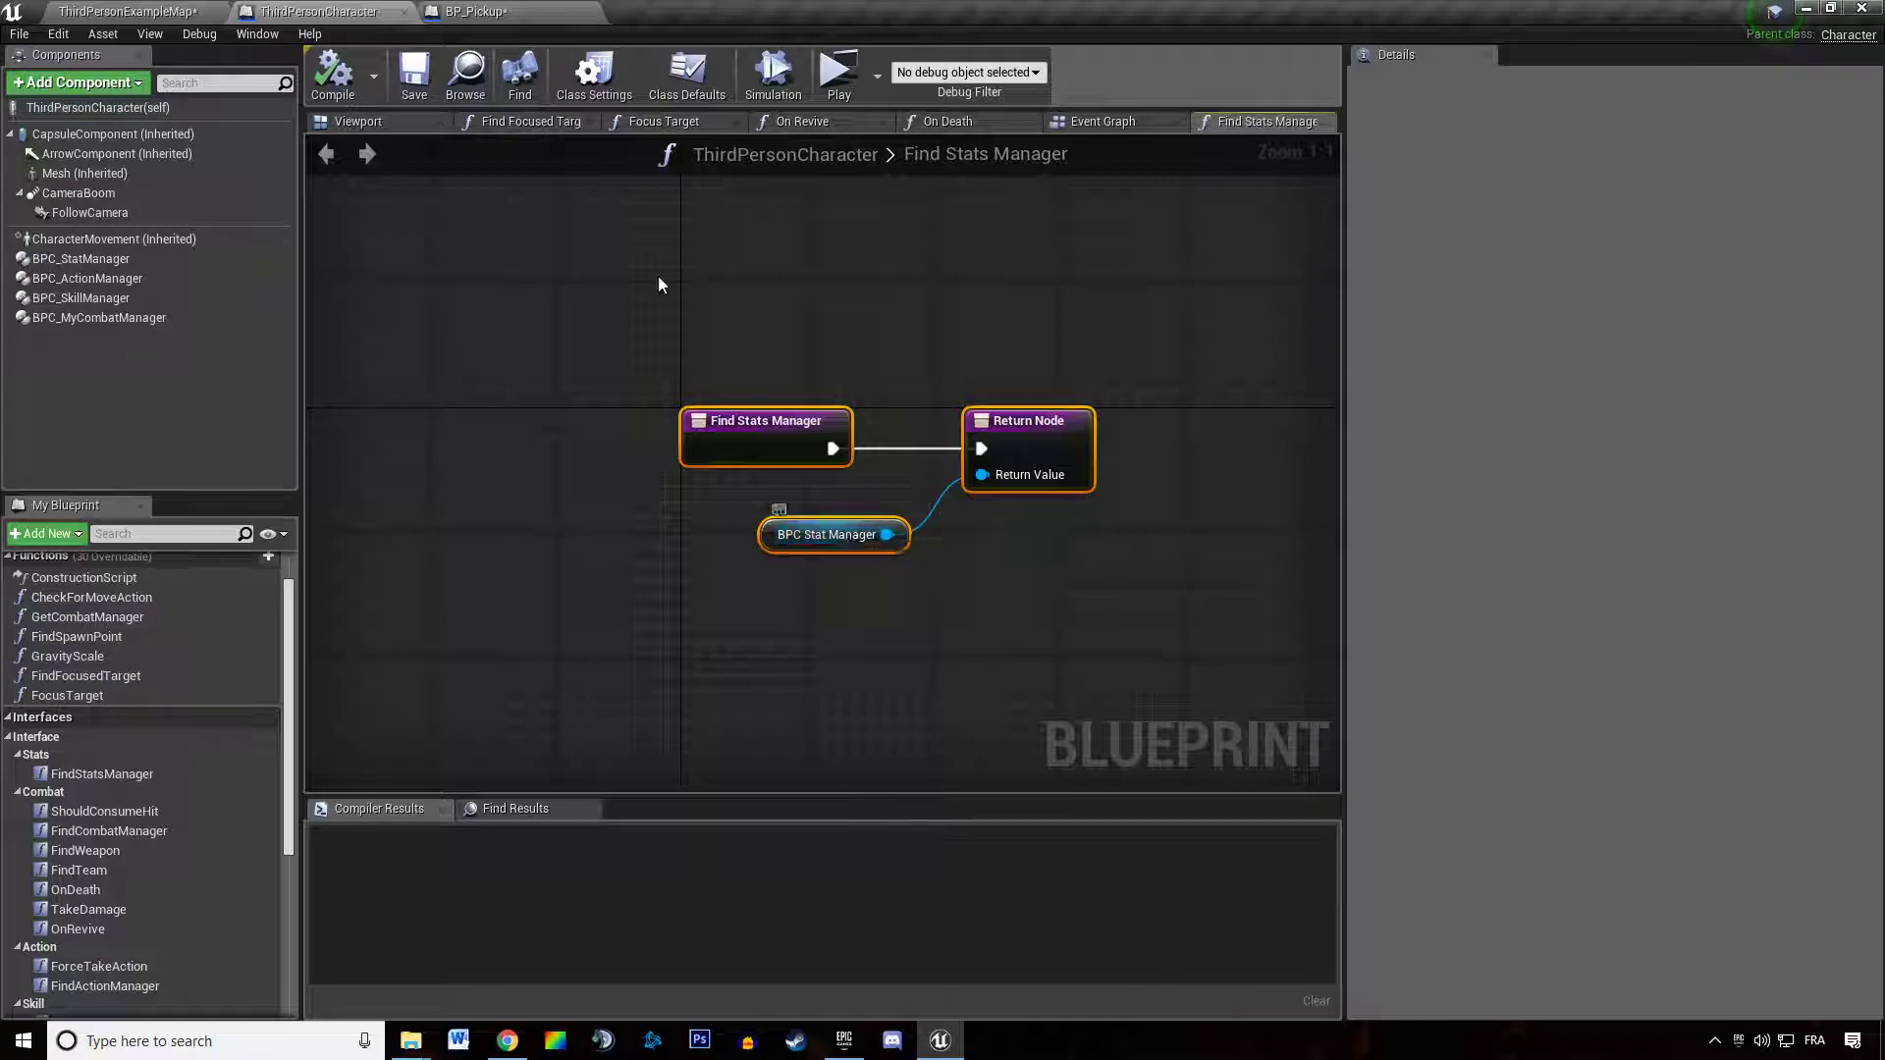
pyautogui.click(554, 16)
pyautogui.click(703, 282)
pyautogui.moveTo(631, 241); pyautogui.dragTo(573, 261, button='right')
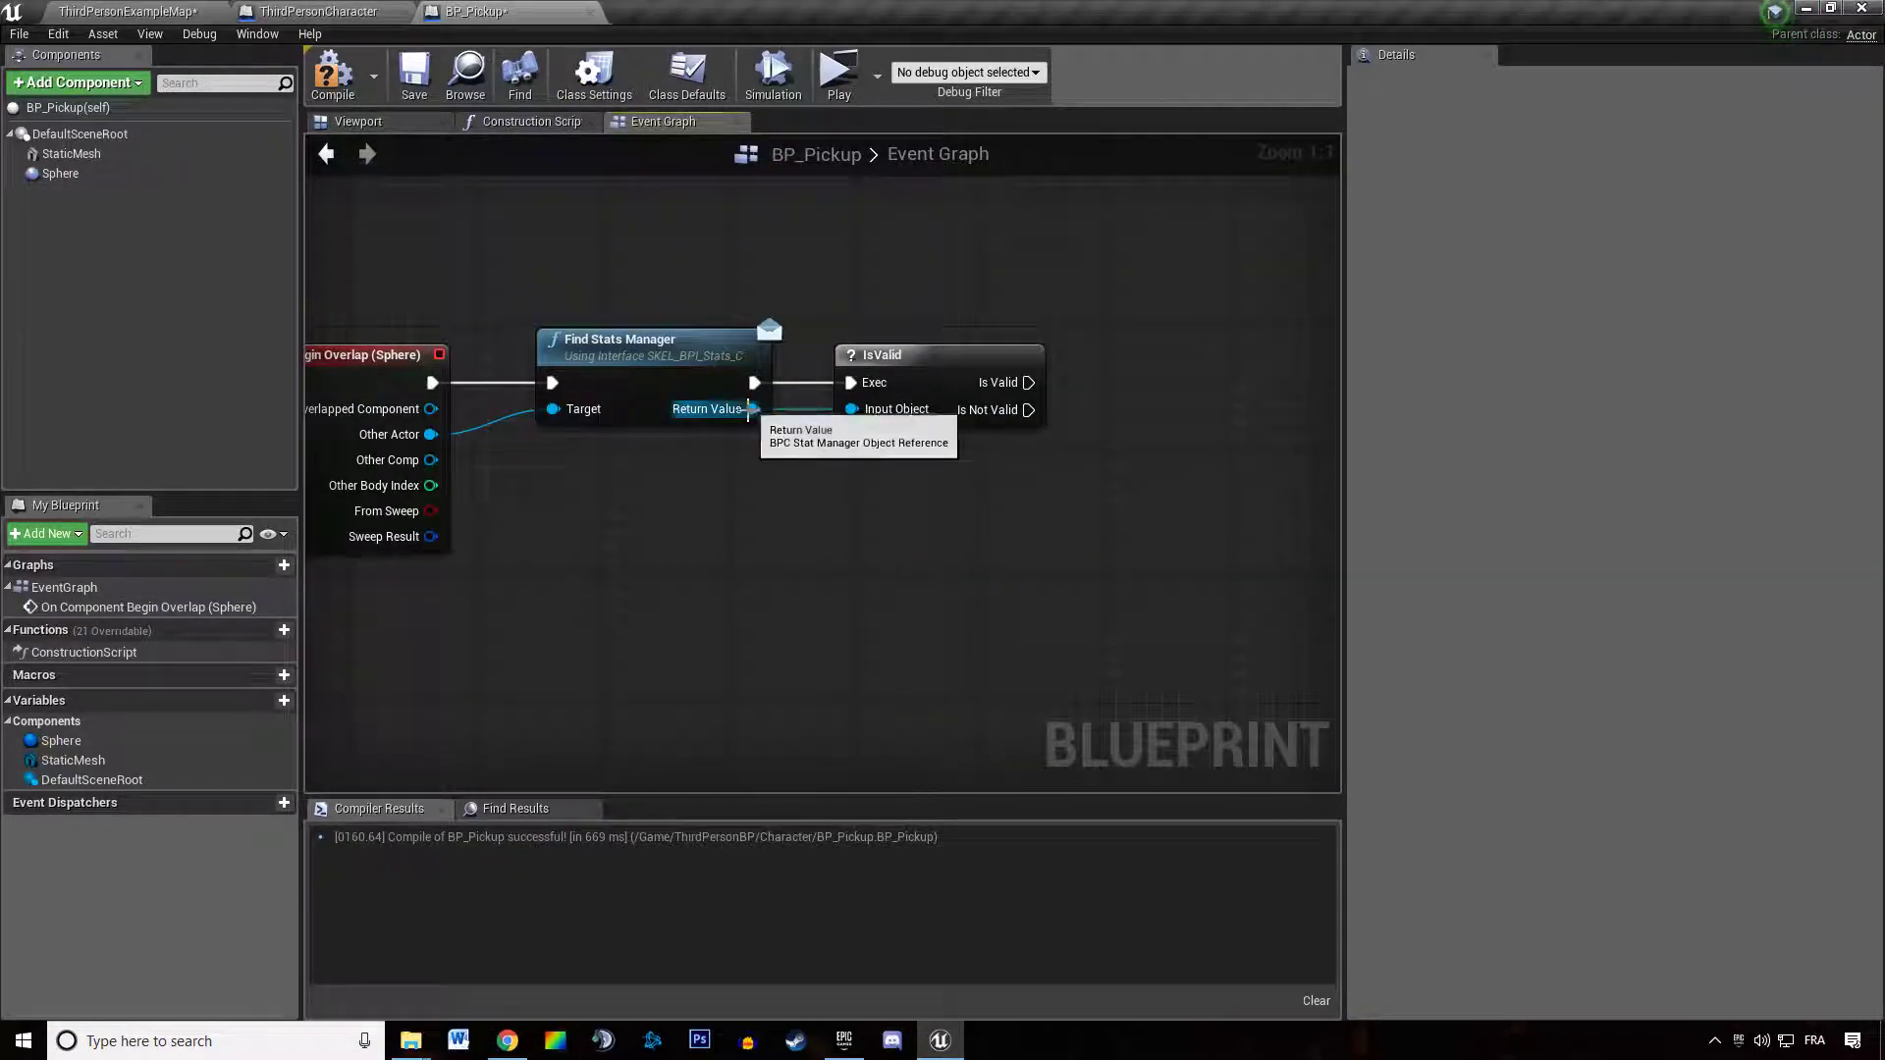
# Add a Restore Stat call on the returned stats manager, run from Is Valid, with Value Modifier 20 and Target Stat Health
pyautogui.moveTo(753, 408); pyautogui.dragTo(1188, 359)
pyautogui.write('restore')
pyautogui.press('Return')
pyautogui.moveTo(1028, 382); pyautogui.dragTo(1168, 380)
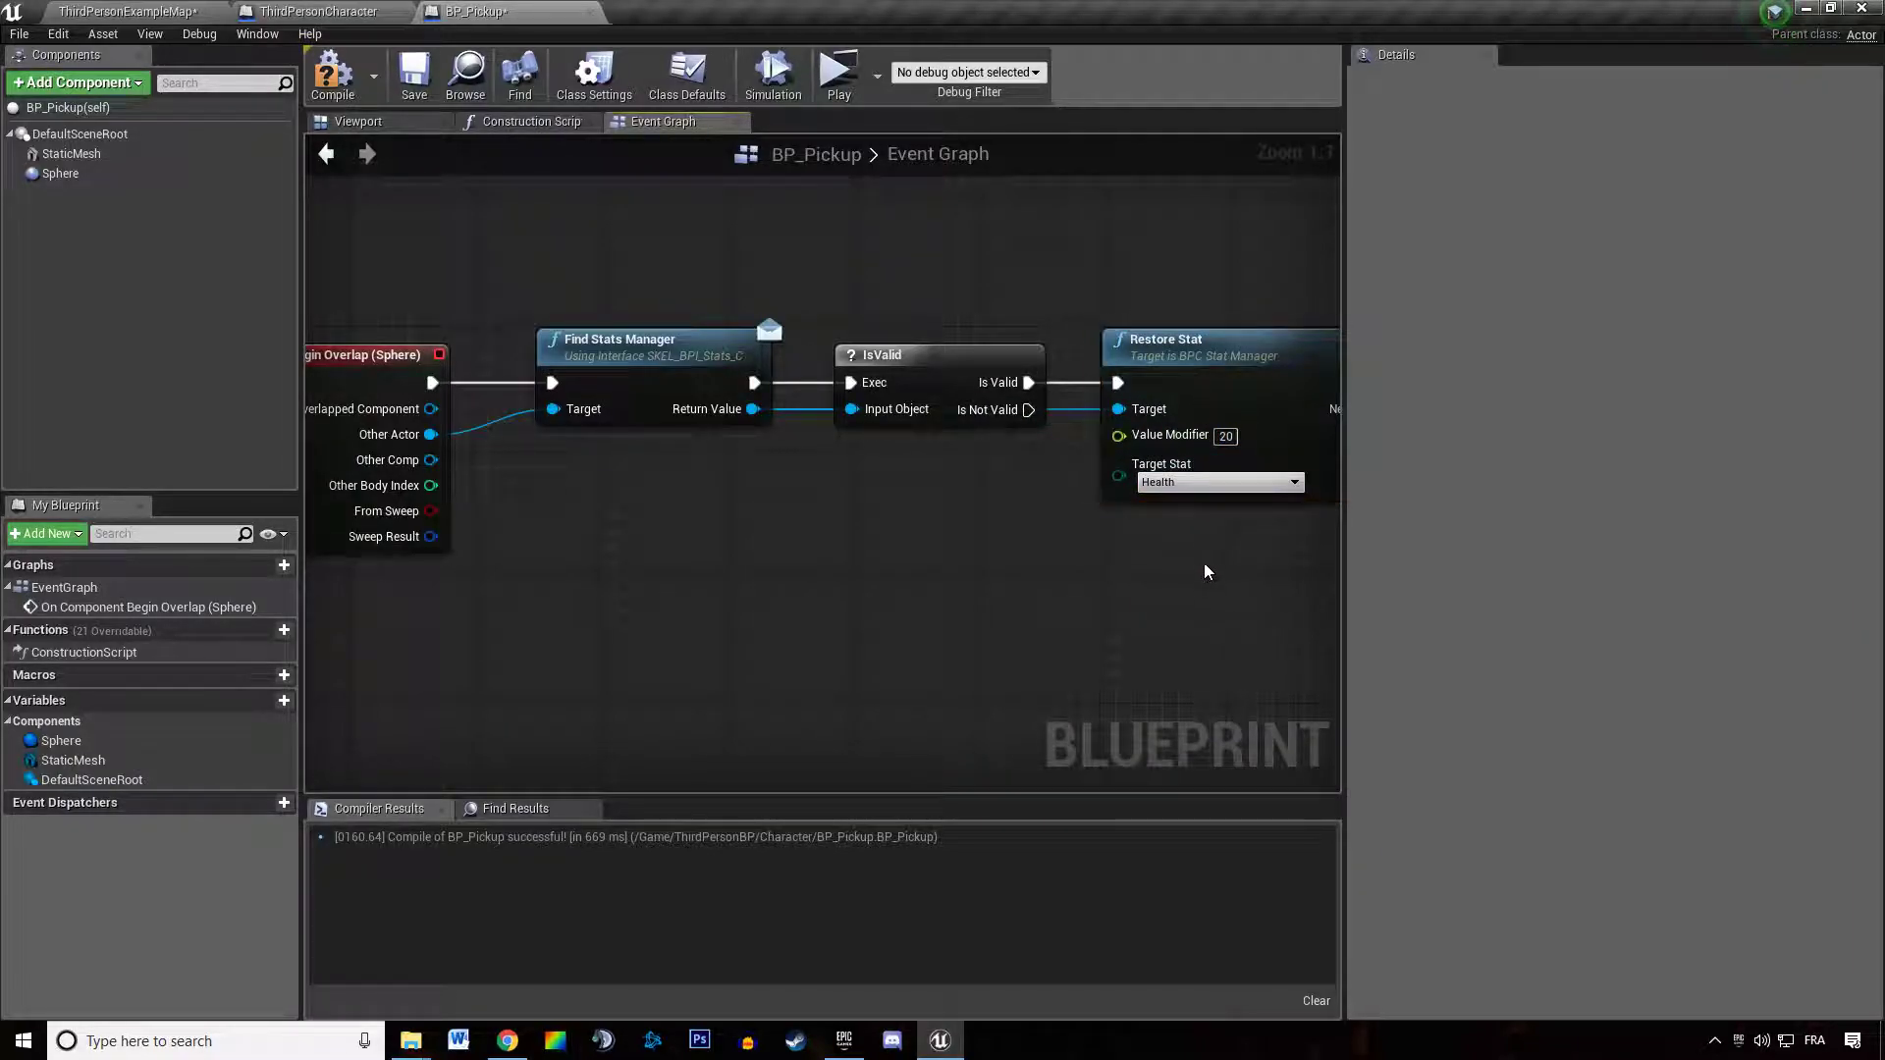
# Save BP_Pickup and duplicate its placed instance three times around the level floor
pyautogui.click(414, 76)
pyautogui.click(128, 11)
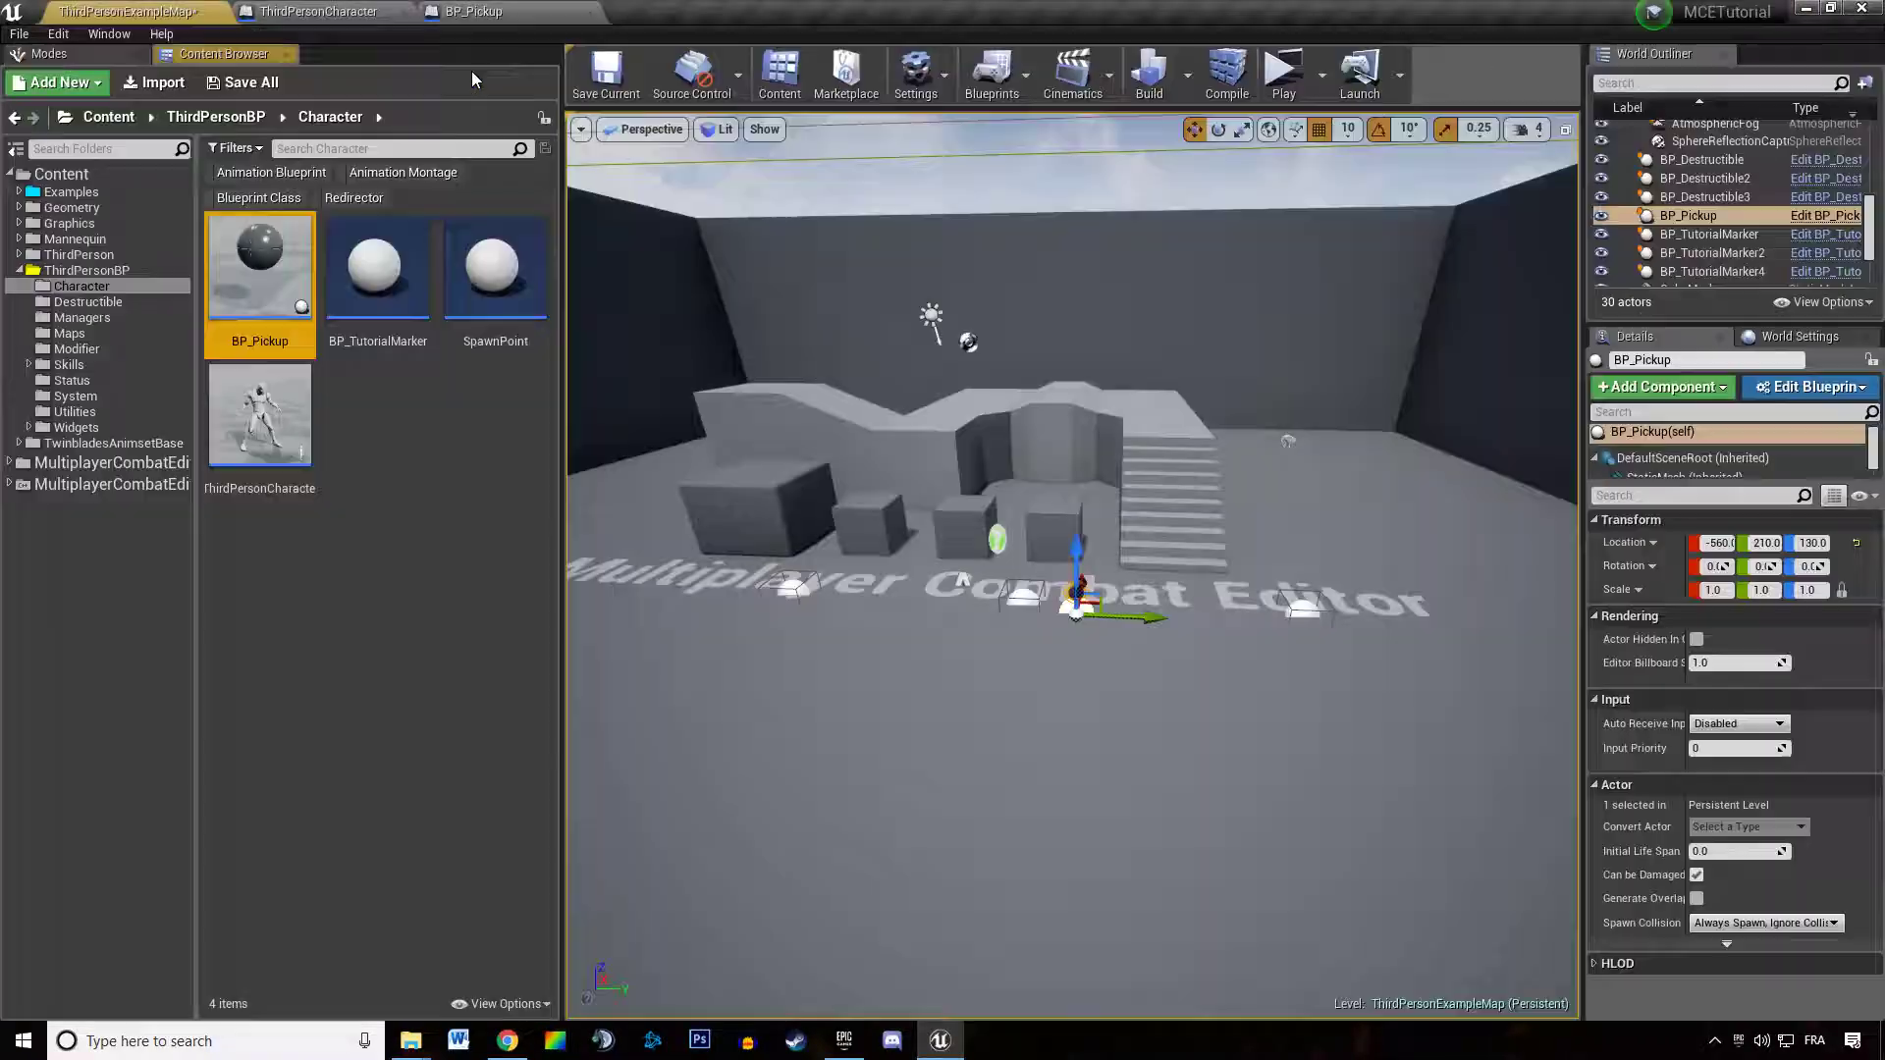
pyautogui.keyDown('alt'); pyautogui.moveTo(1088, 603); pyautogui.dragTo(1102, 408); pyautogui.keyUp('alt')
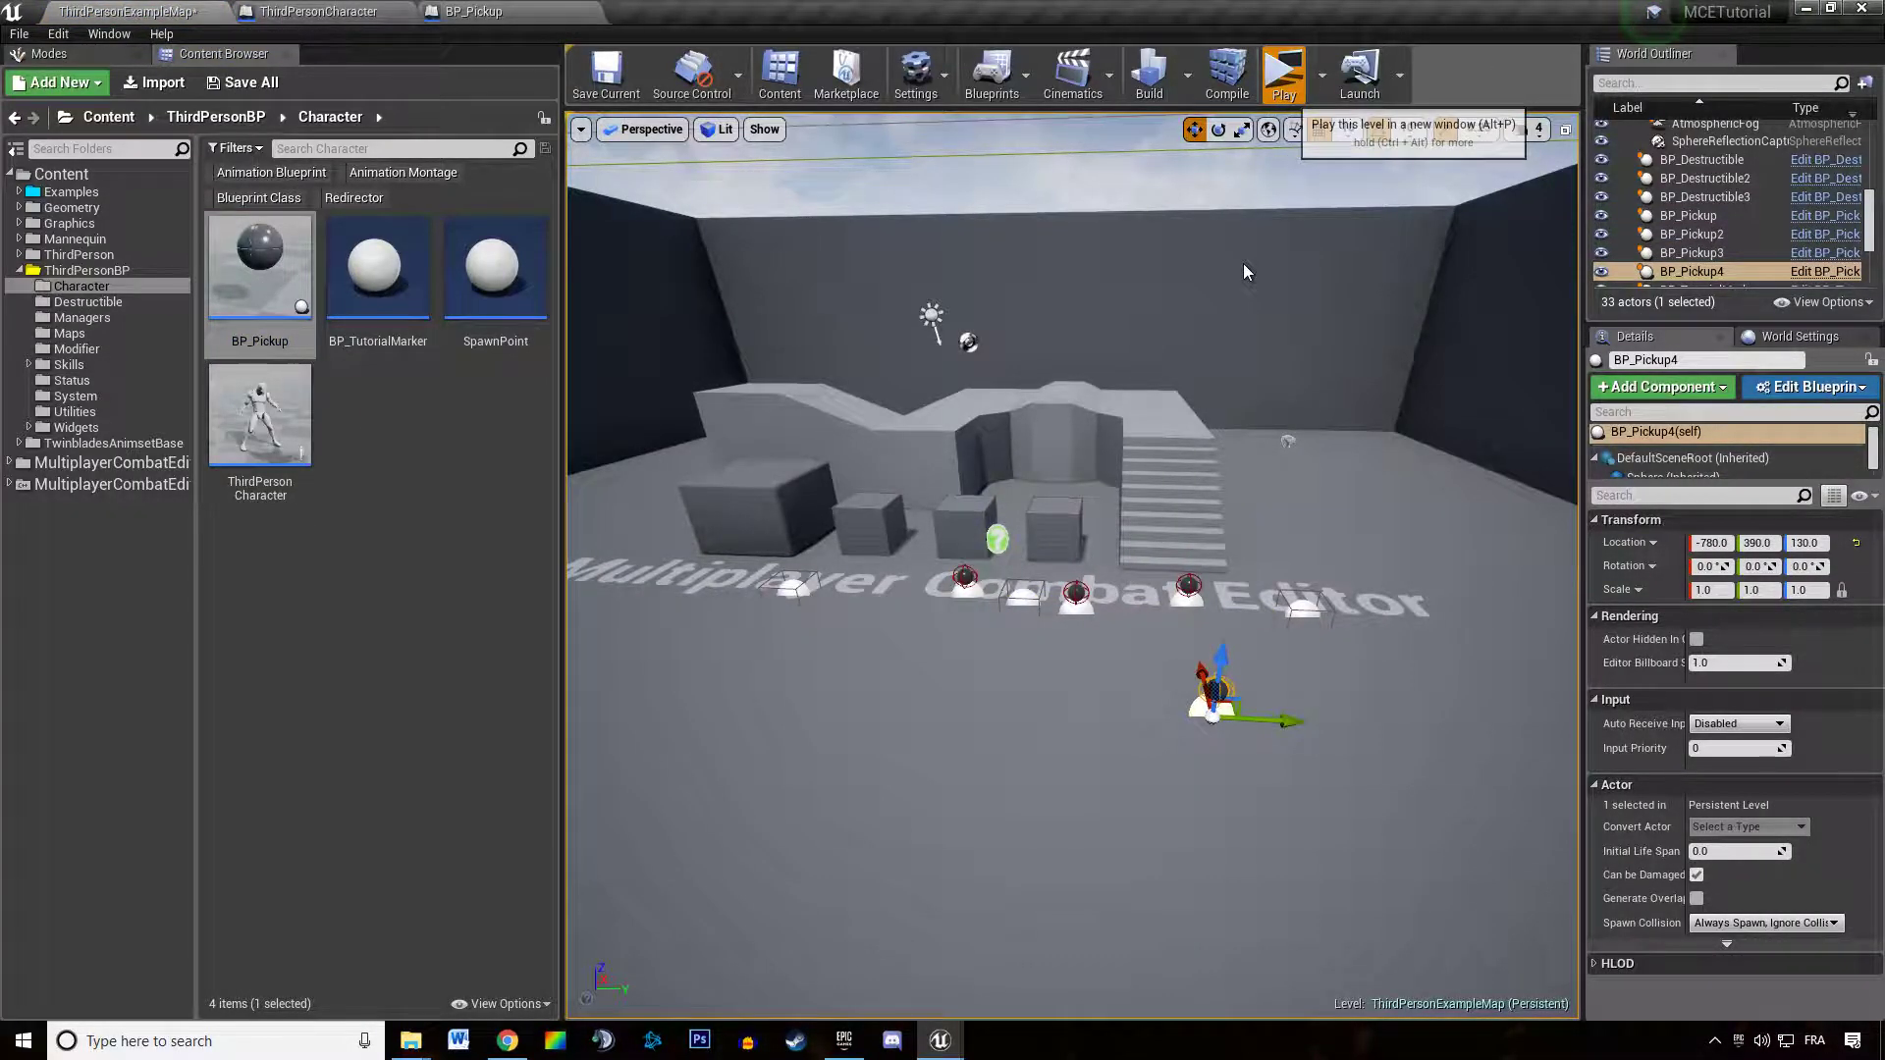
# Play the level, damage the client's character with the server's, run it over the pickups to test health restoring, and end the session
pyautogui.click(1287, 79)
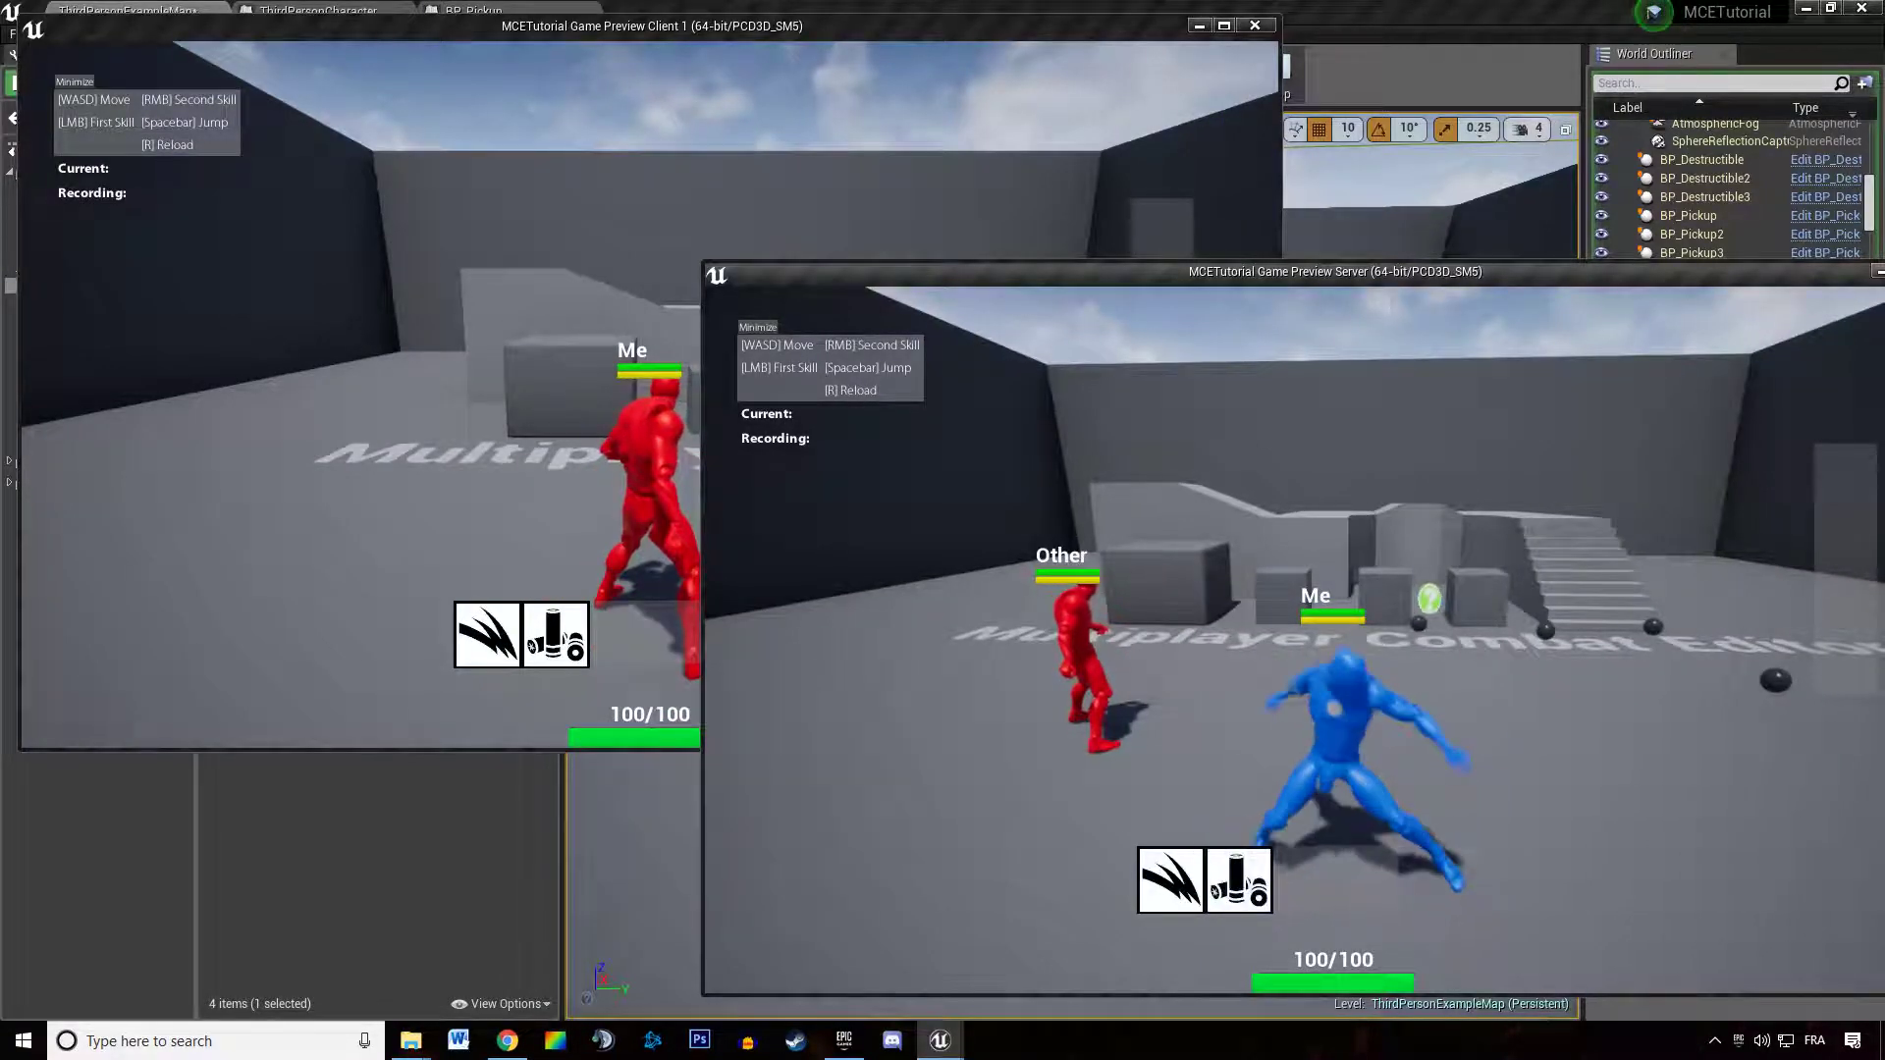
pyautogui.press('w')
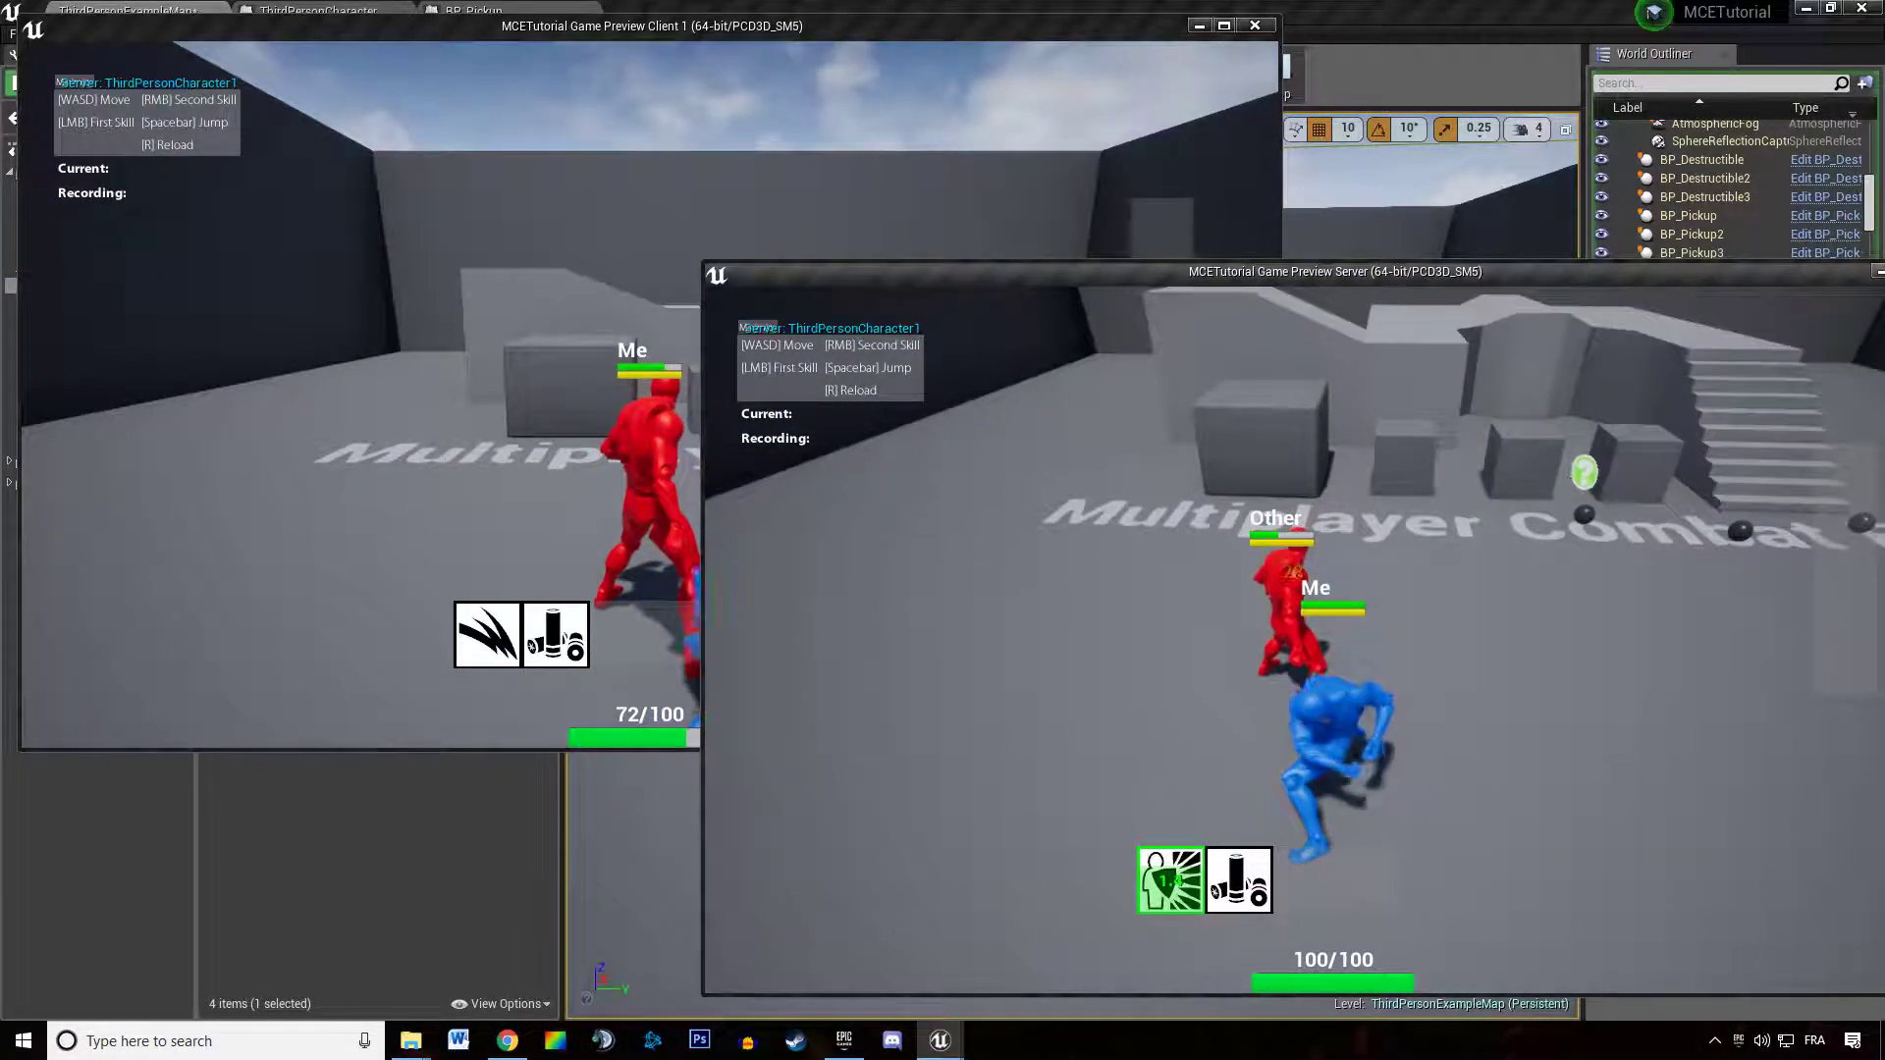
pyautogui.click(1145, 652)
pyautogui.hotkey('shift', 'F1')
pyautogui.rightClick(629, 550)
pyautogui.press('w')
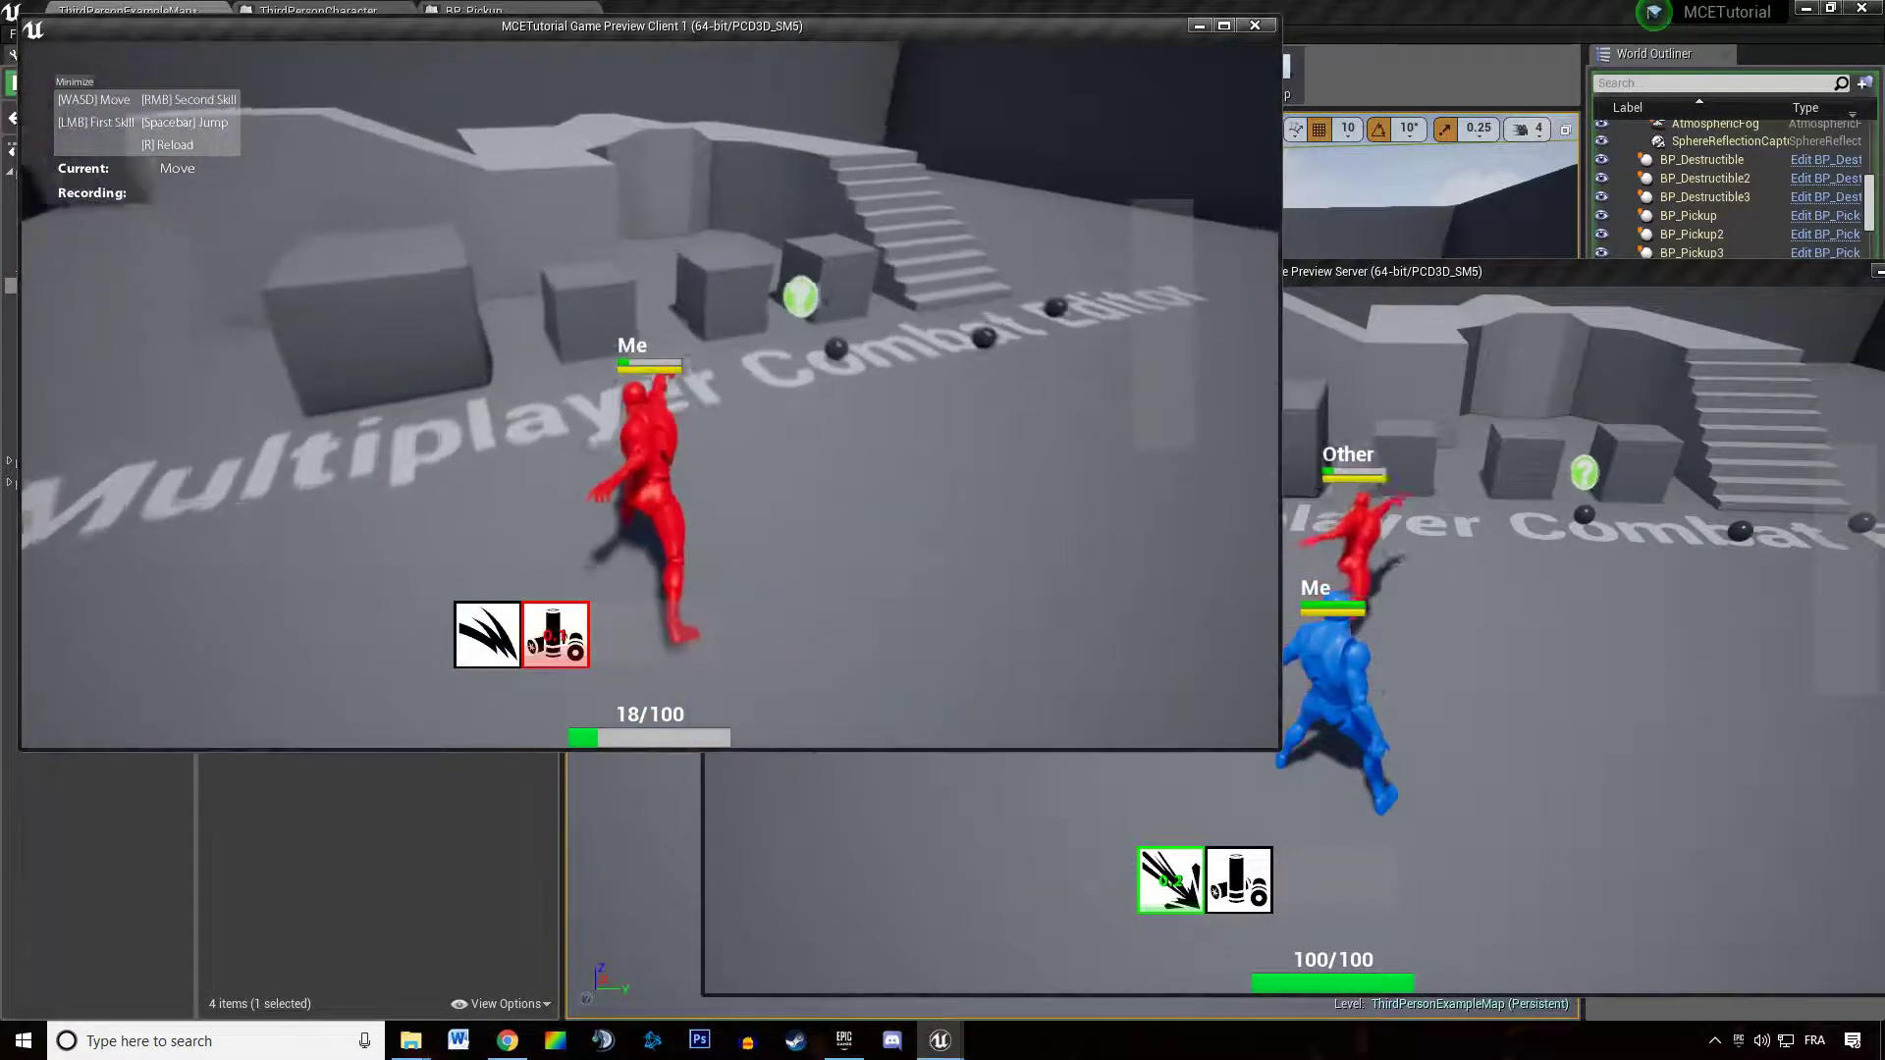
pyautogui.press('w')
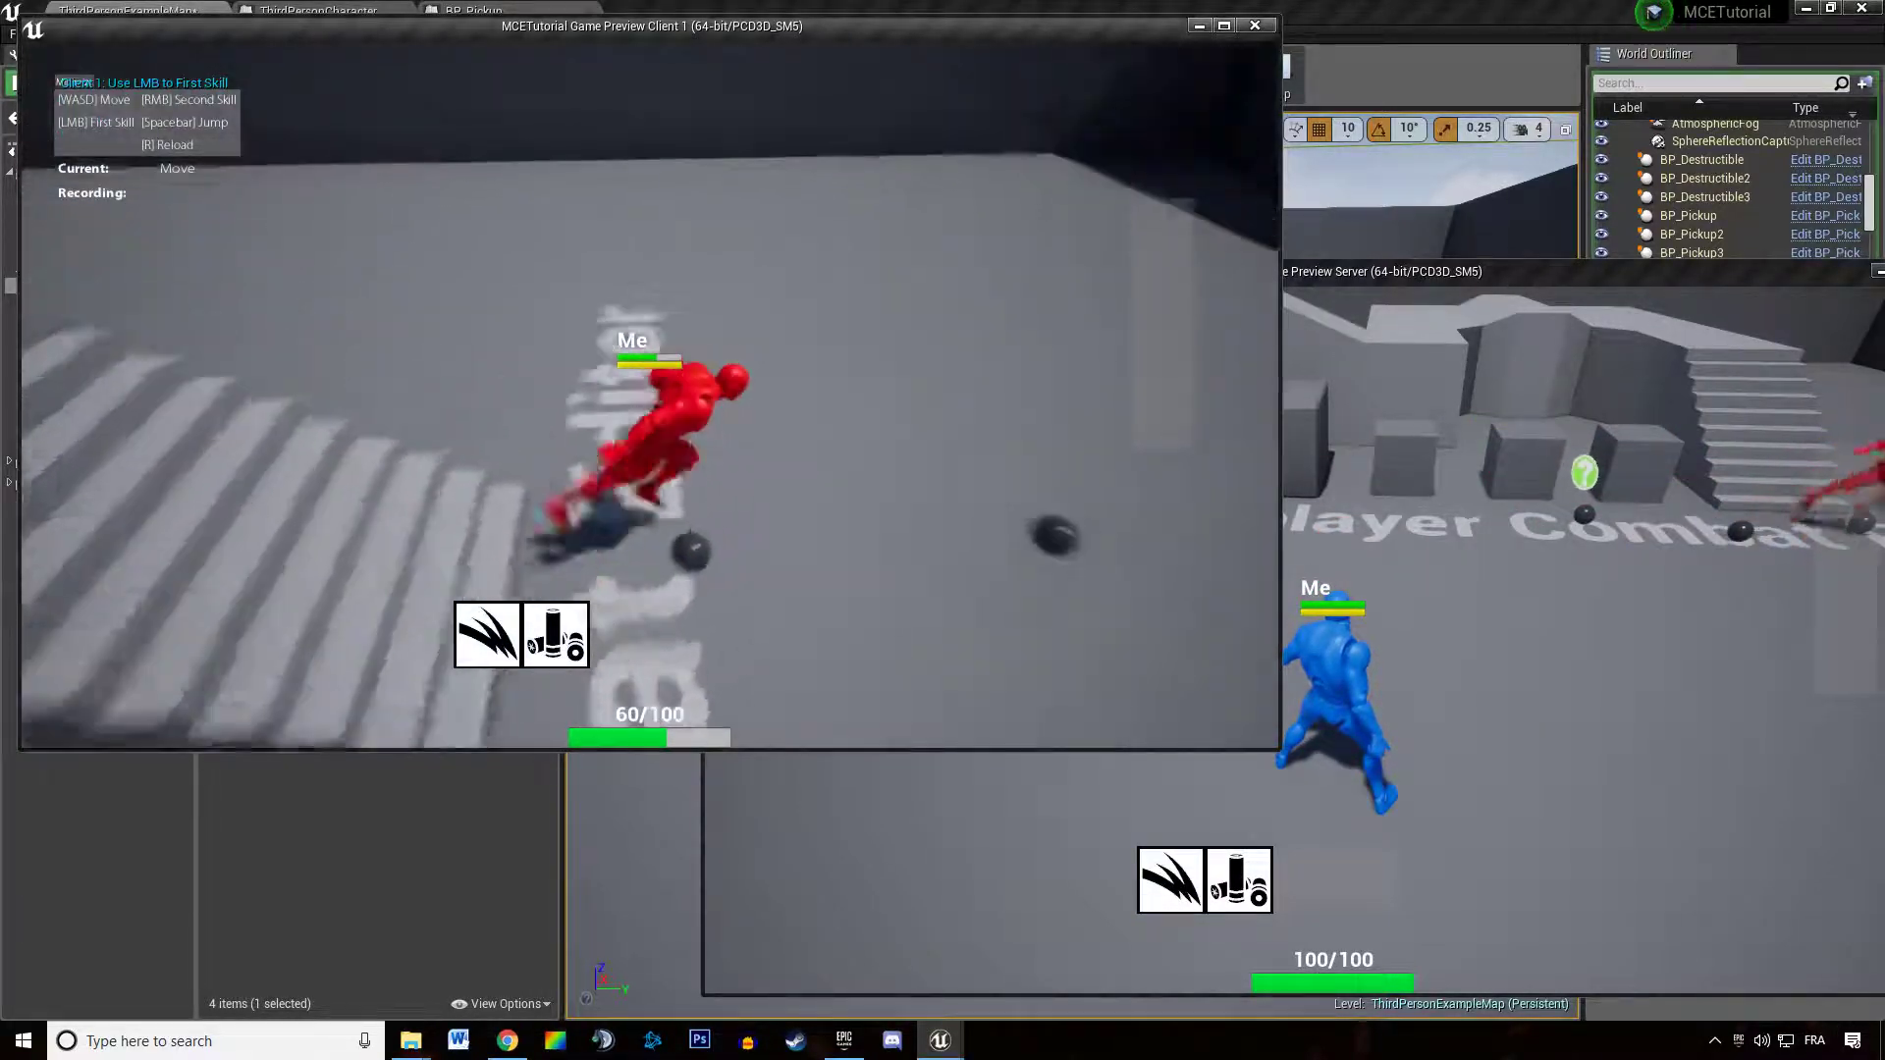
pyautogui.press('w')
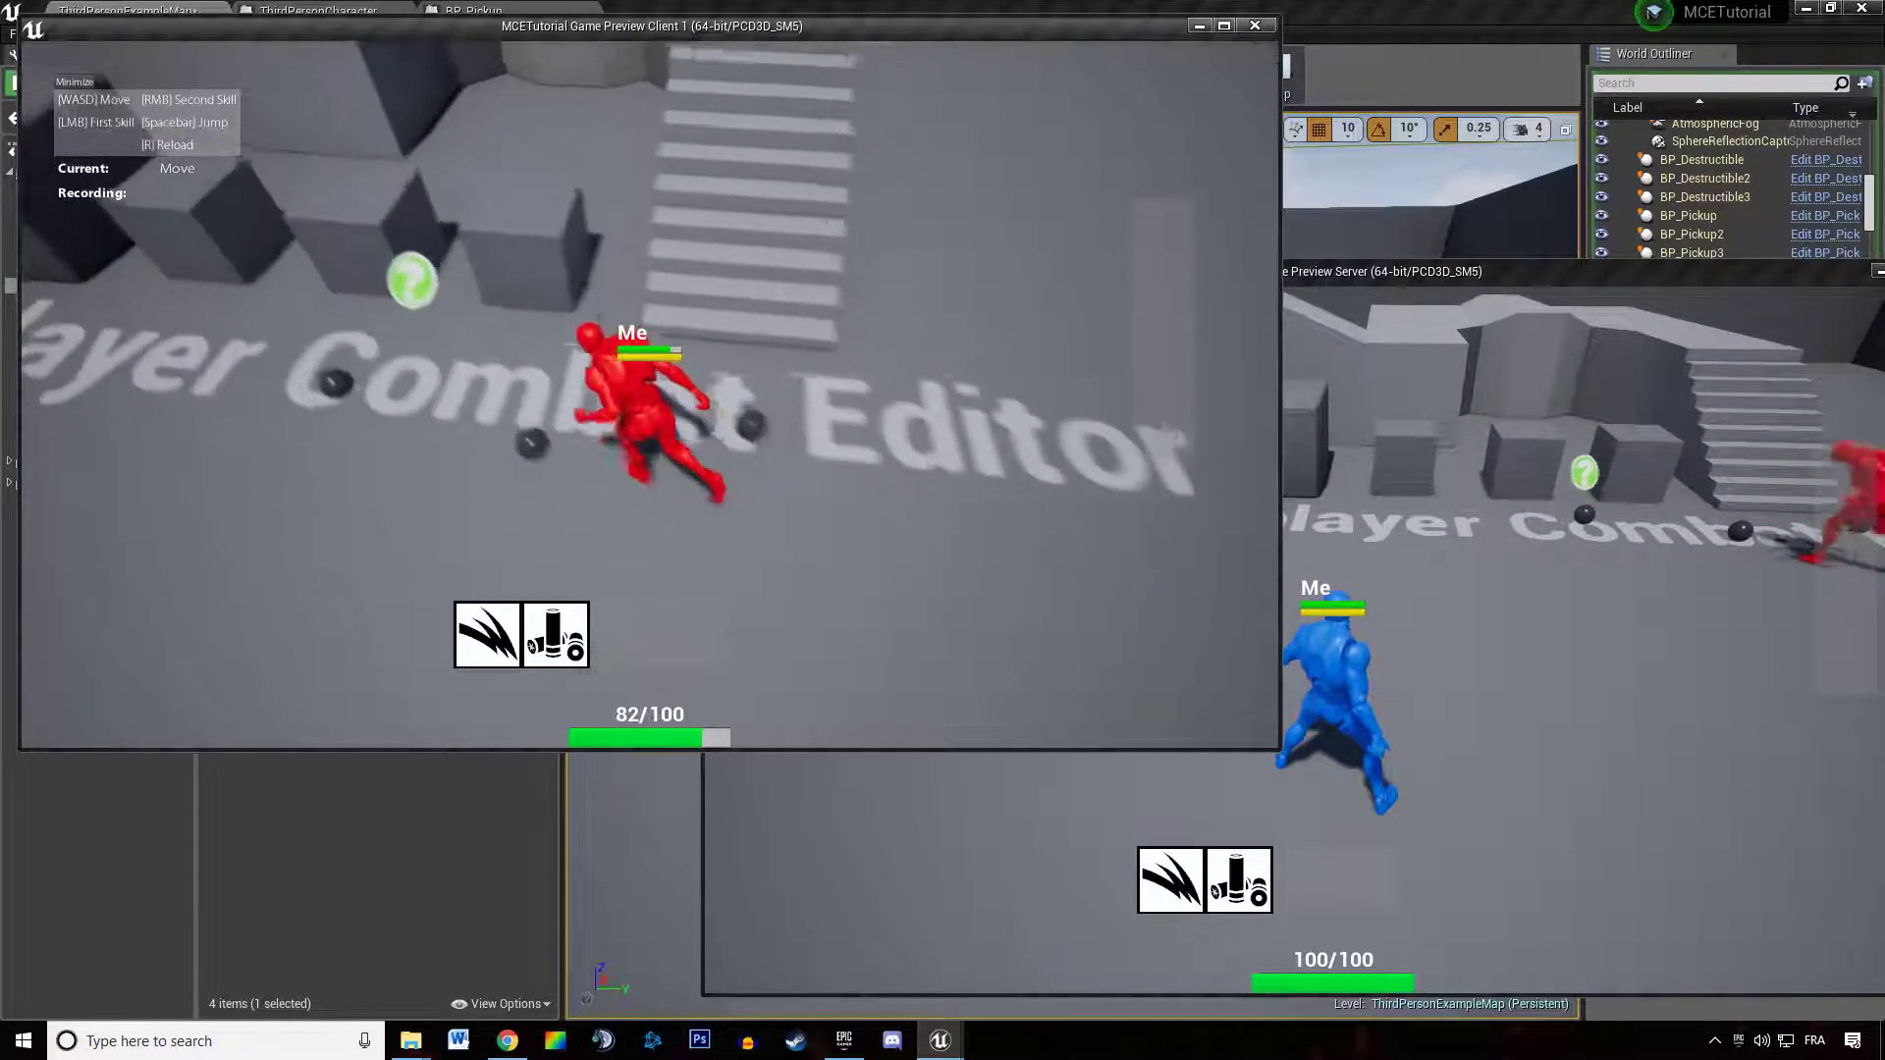
pyautogui.press('Escape')
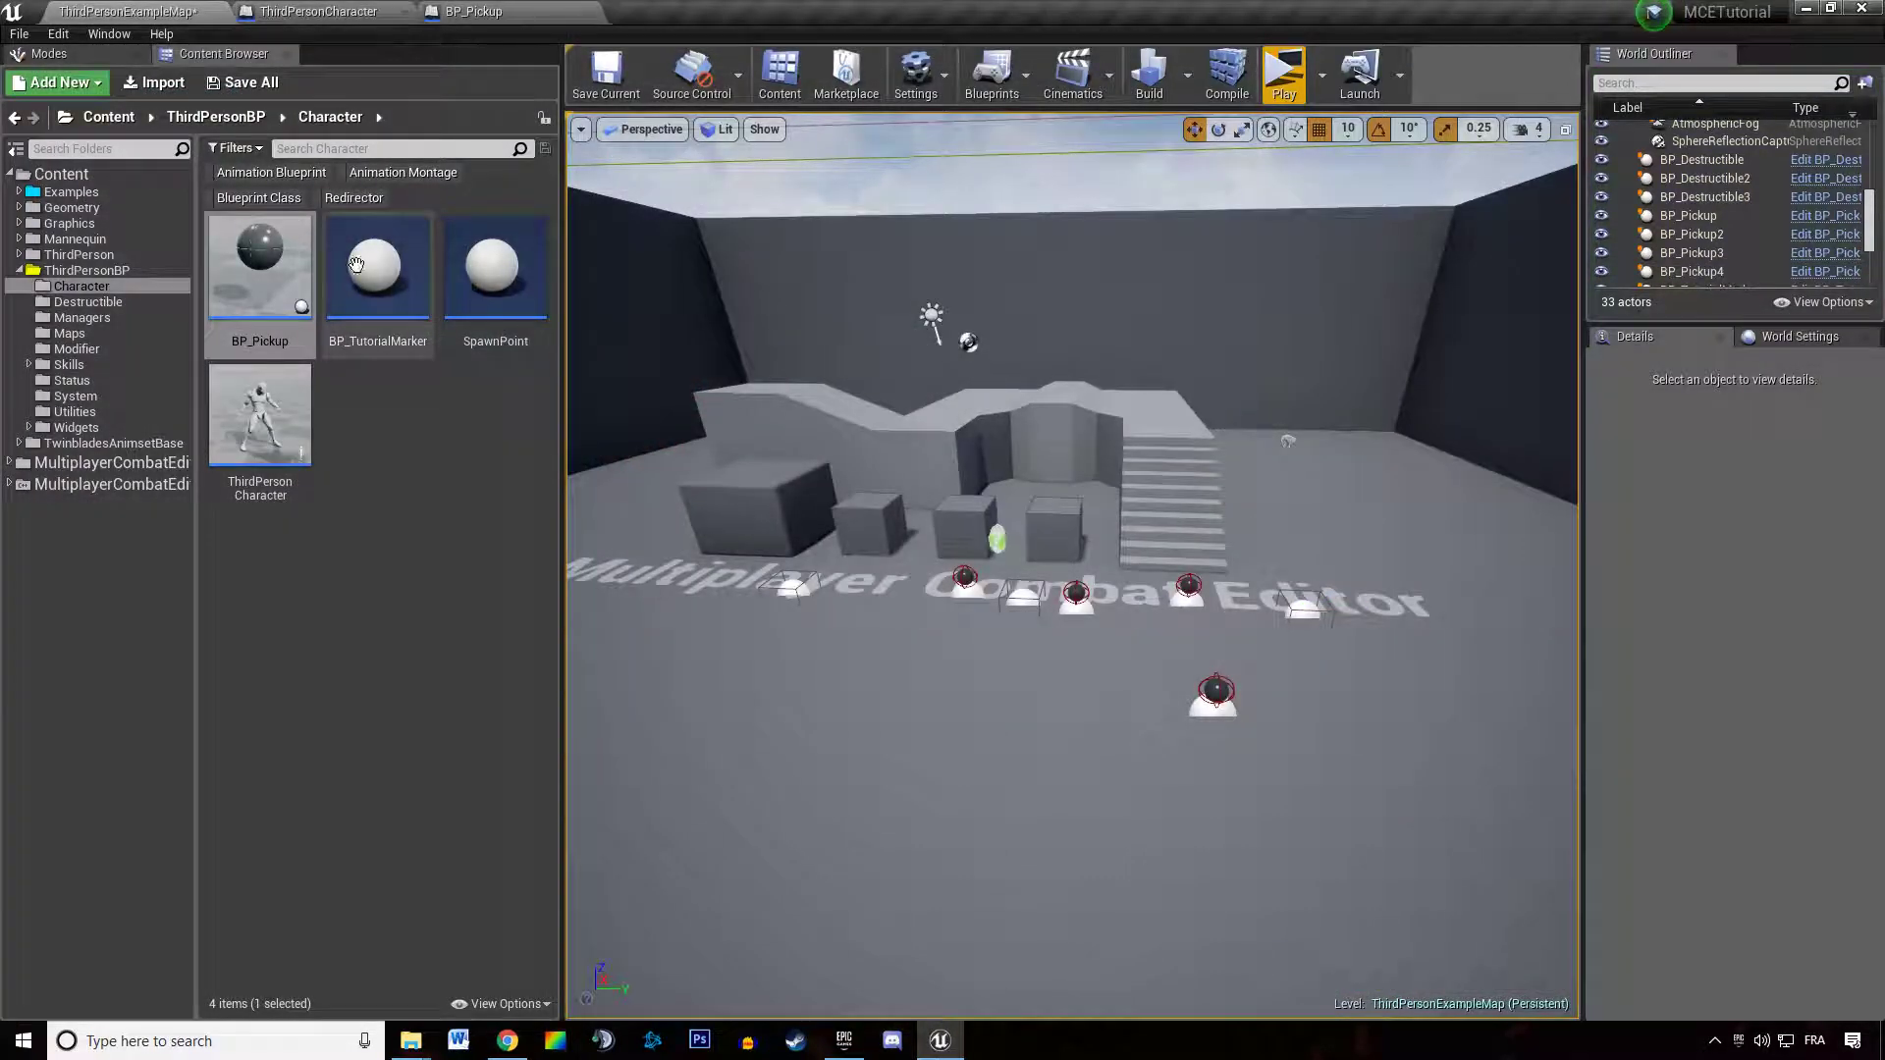
# Return to the BP_Pickup blueprint and select its StaticMesh component
pyautogui.click(523, 11)
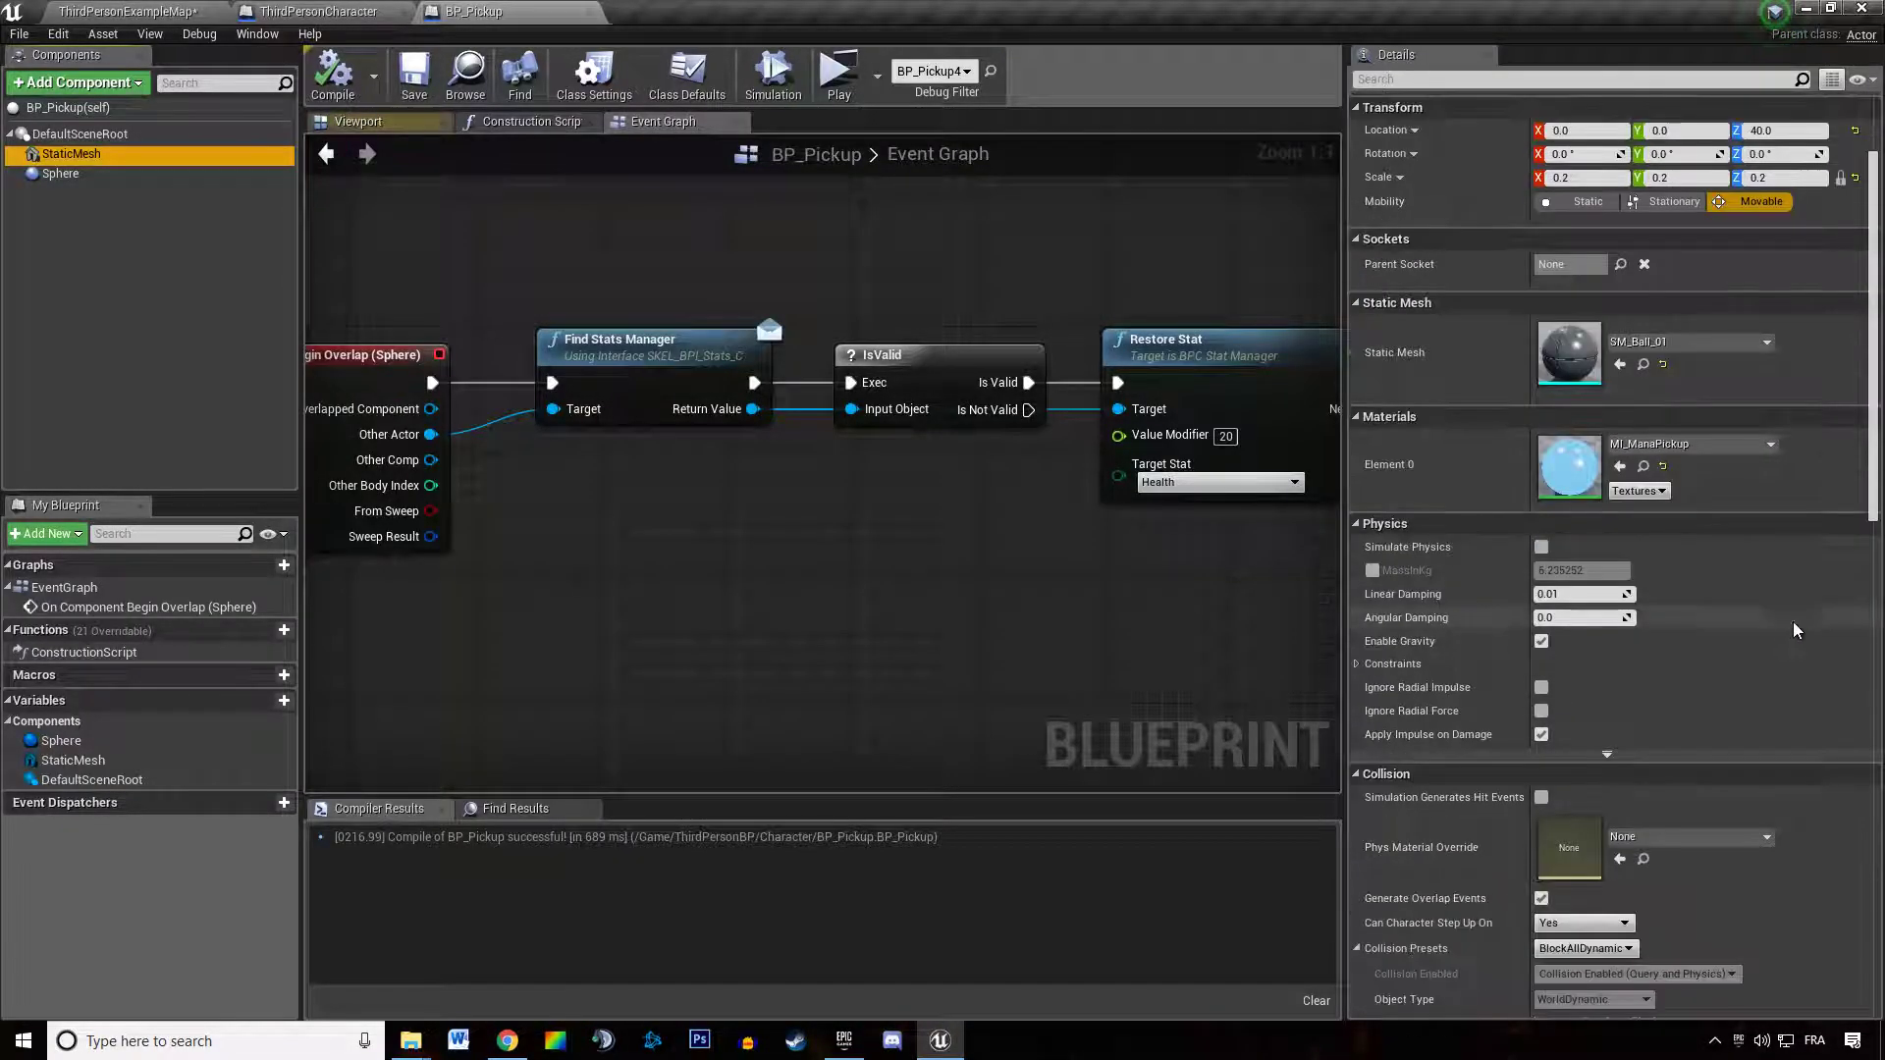